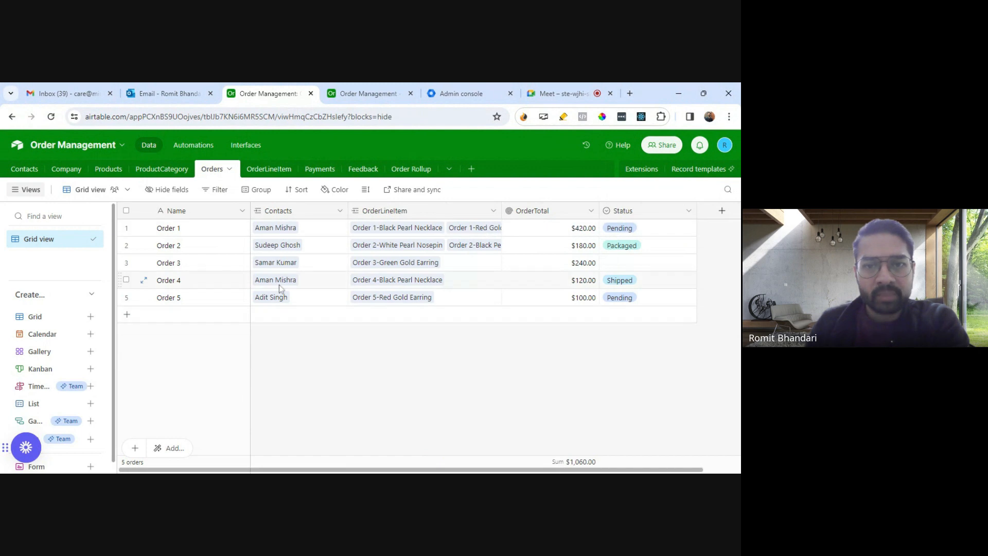
Step: Review the available Status options for Order 1 without changing its value
mouse_move(496, 469)
mouse_down()
mouse_move(593, 468)
mouse_move(488, 467)
mouse_up()
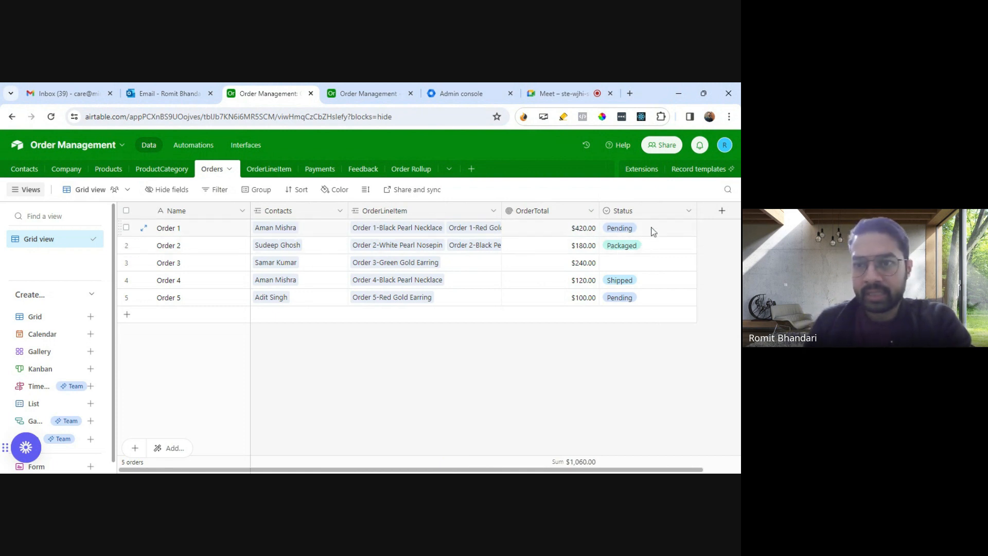
click(669, 226)
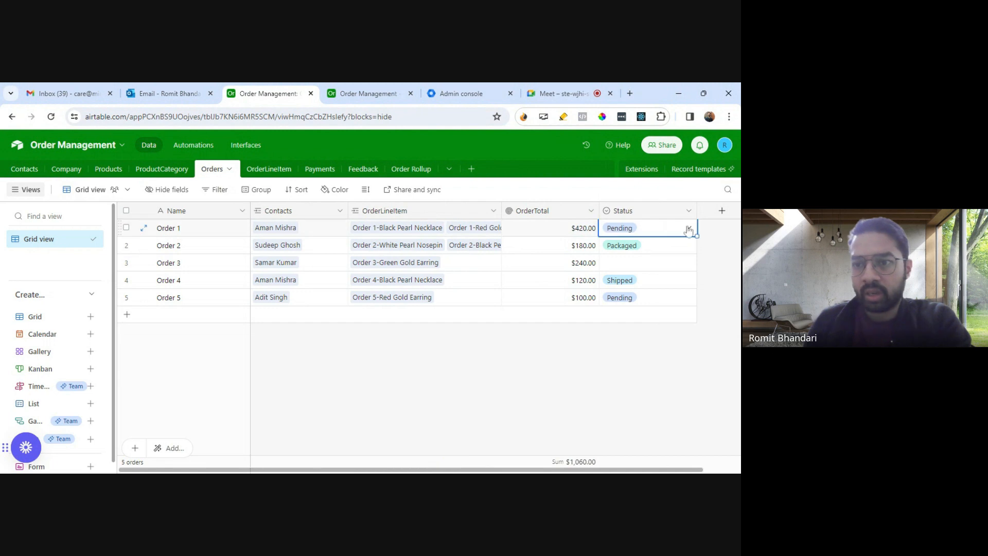
click(690, 229)
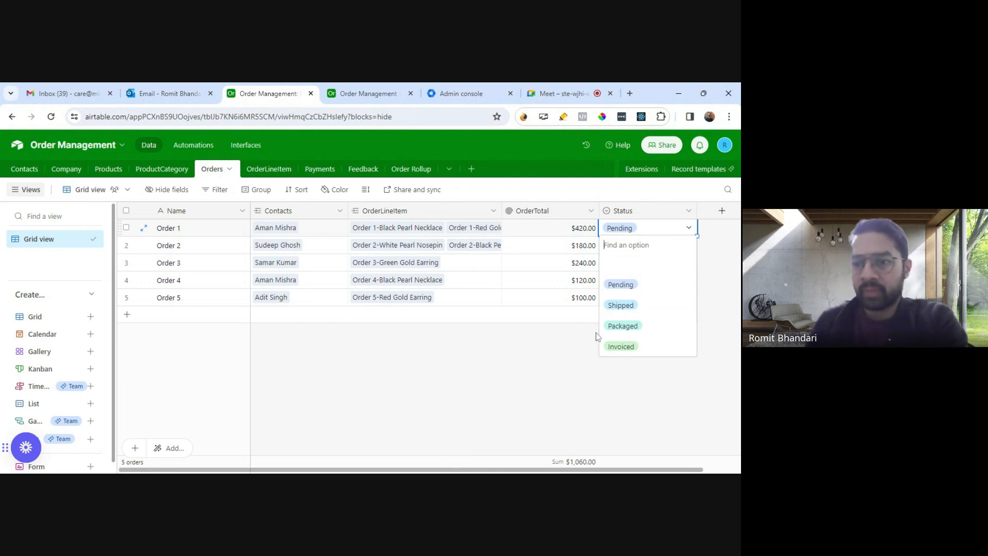
click(570, 347)
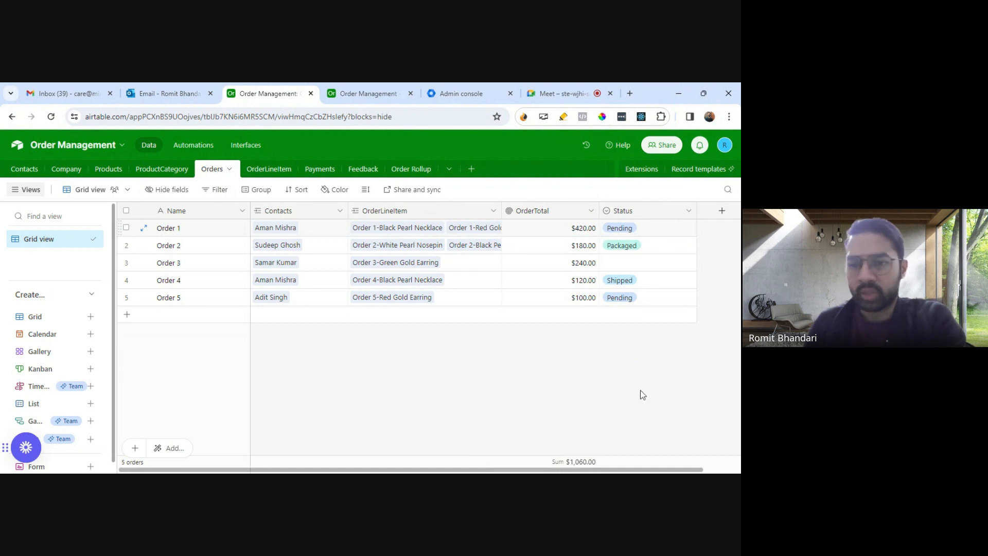
Step: Start a new field in the Orders table and name it "Date of Pending"
drag(686, 470, 722, 470)
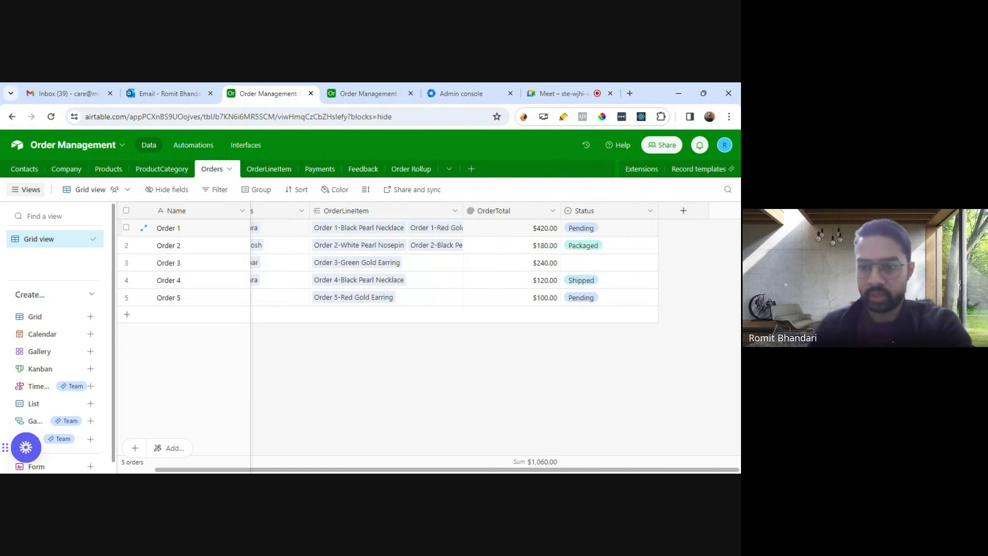
click(686, 220)
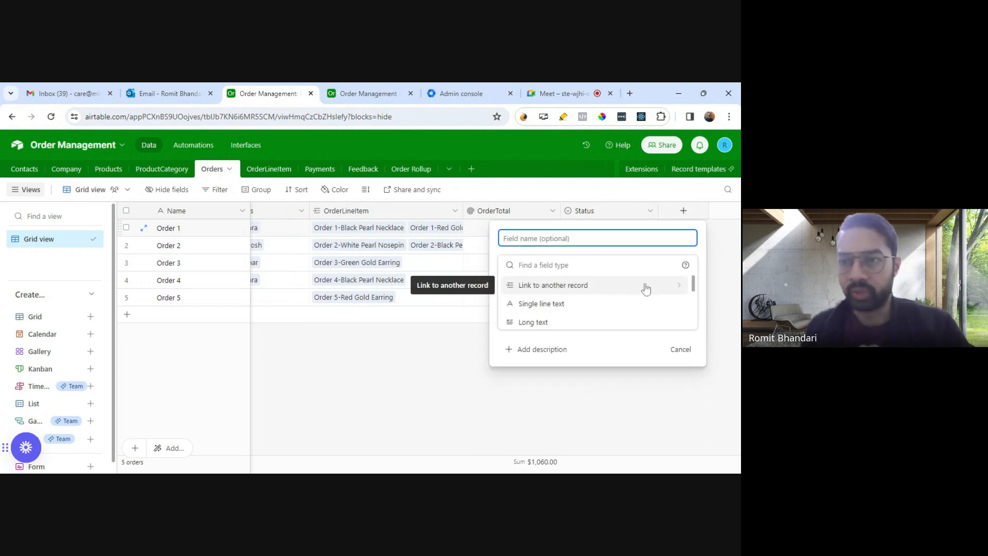
text(date)
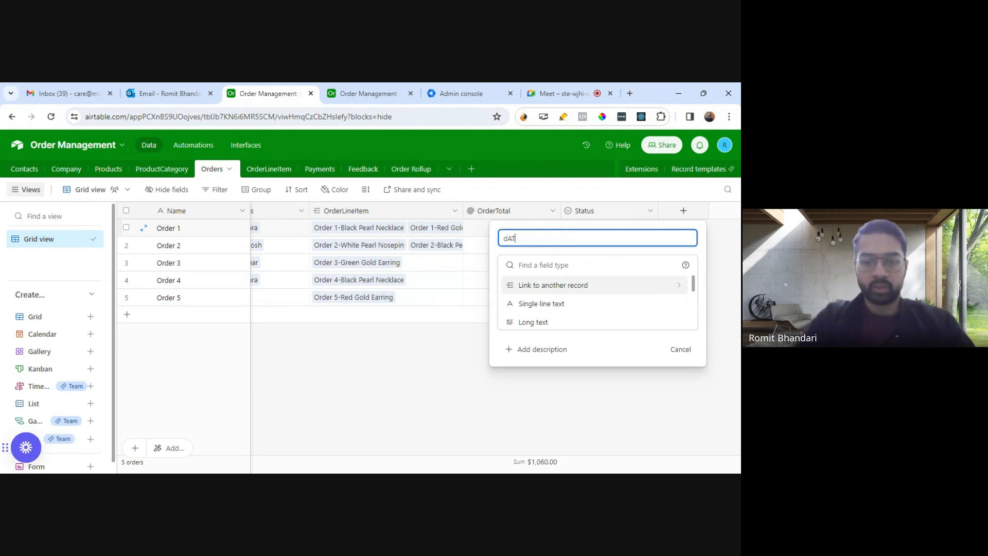
key(BackSpace)
key(BackSpace)
key(BackSpace)
key(BackSpace)
text(Date)
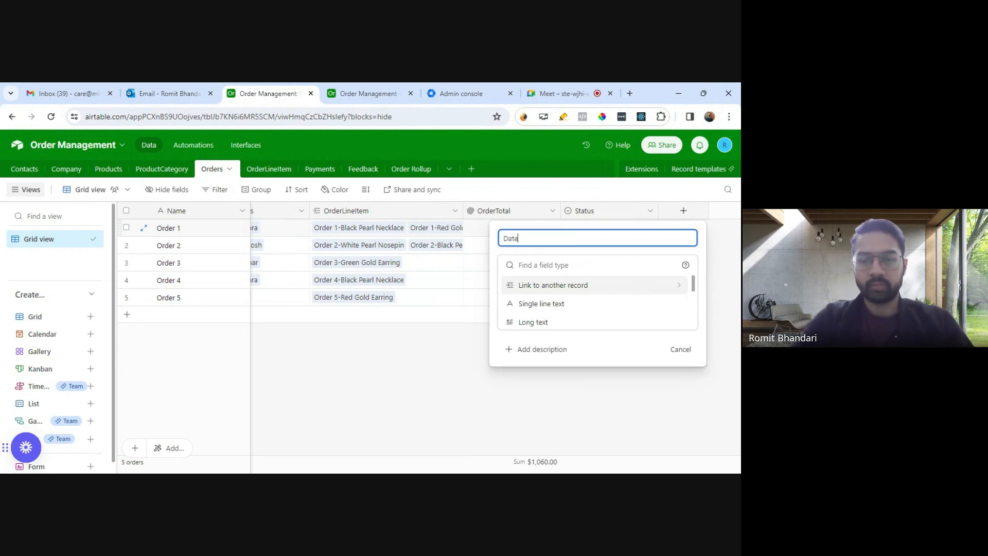
text( of)
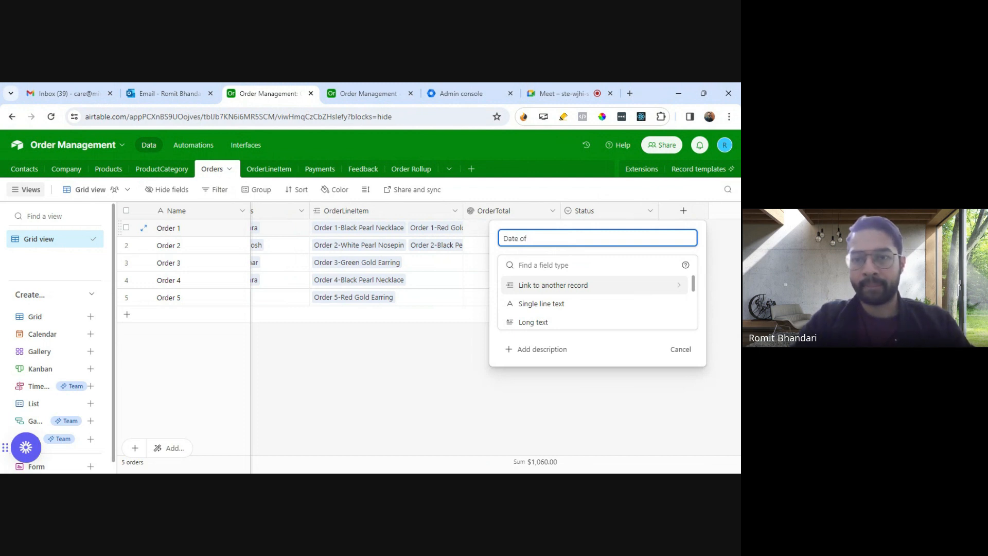
text( Pending)
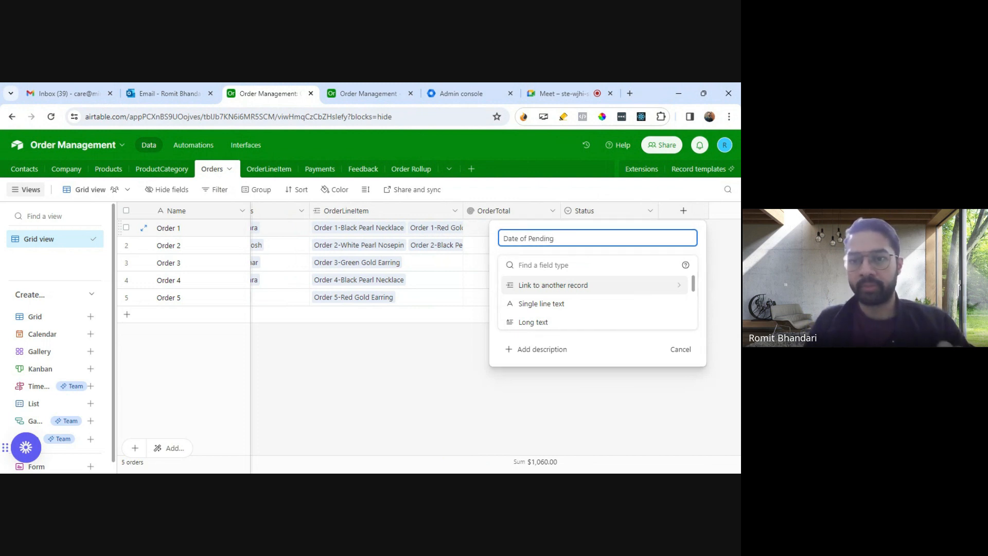
Step: Set the Date of Pending field's type to Date and create the field
key(Tab)
text(Dsate)
key(BackSpace)
key(BackSpace)
key(BackSpace)
key(BackSpace)
text(ate)
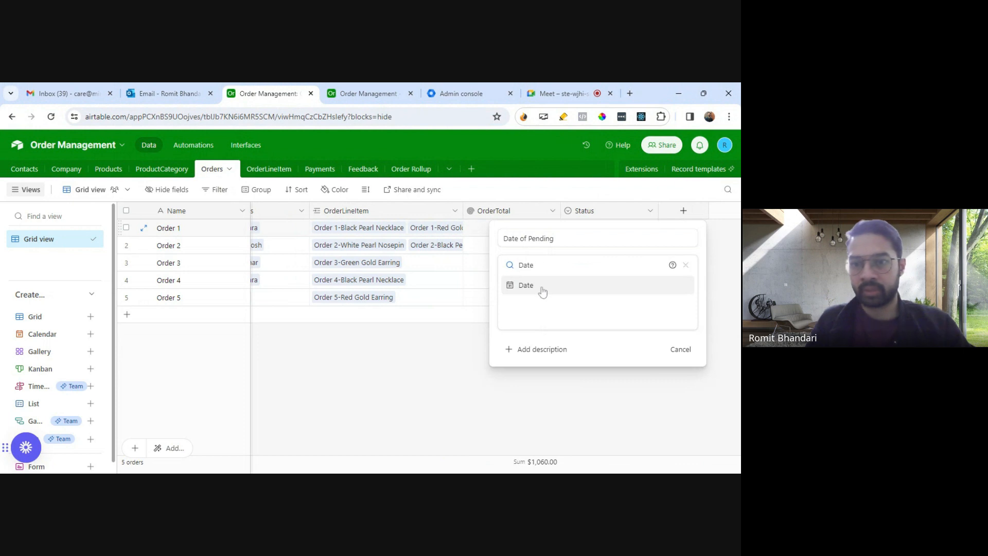
click(542, 291)
click(674, 385)
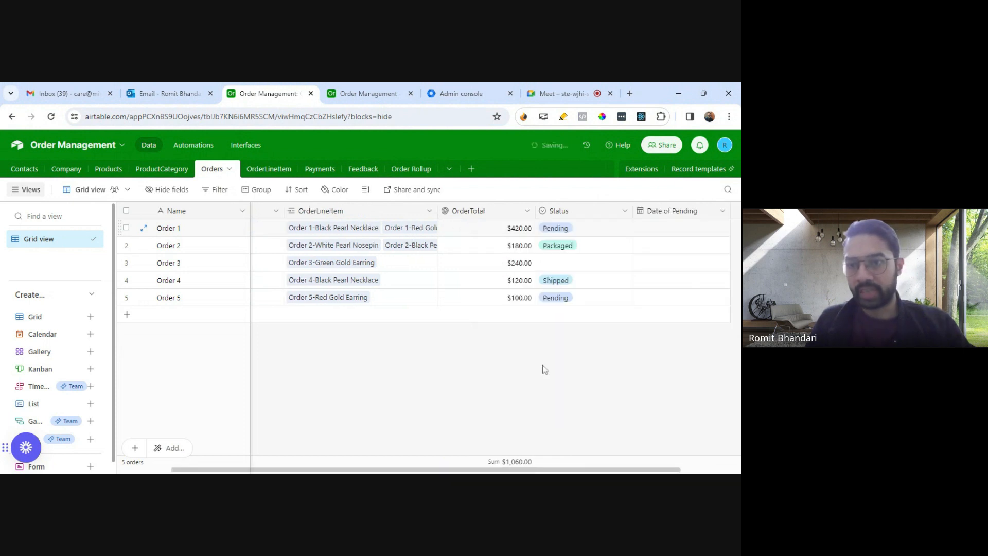
Step: Start another new field after Date of Pending and name it "Date of Packaged"
drag(592, 469, 651, 470)
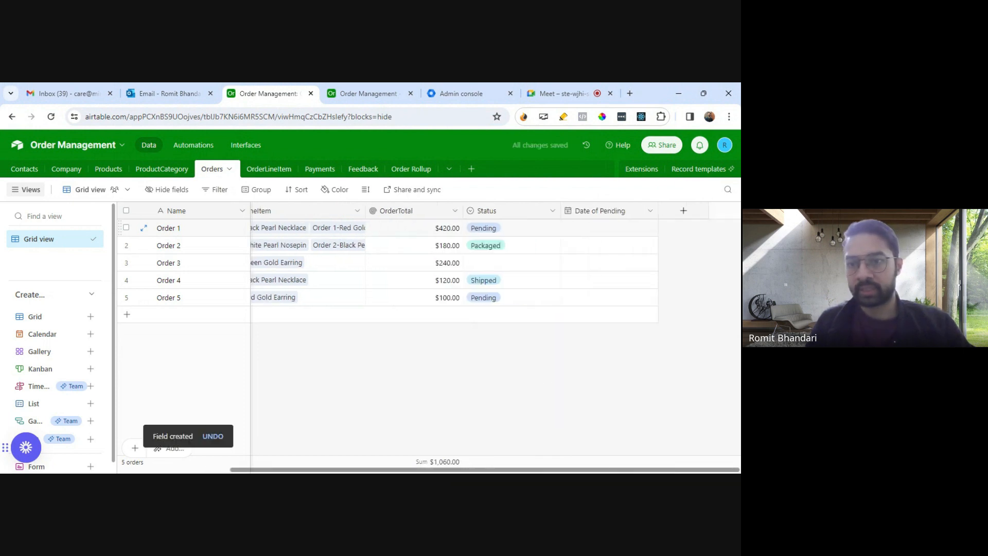
click(683, 211)
text(Date Of pa)
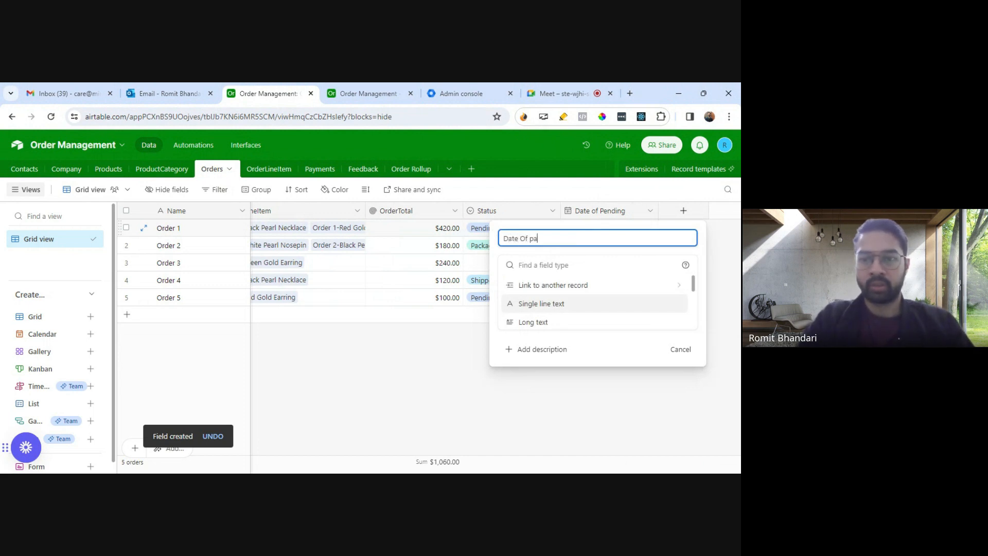
key(BackSpace)
key(BackSpace)
key(BackSpace)
key(BackSpace)
key(BackSpace)
text(o)
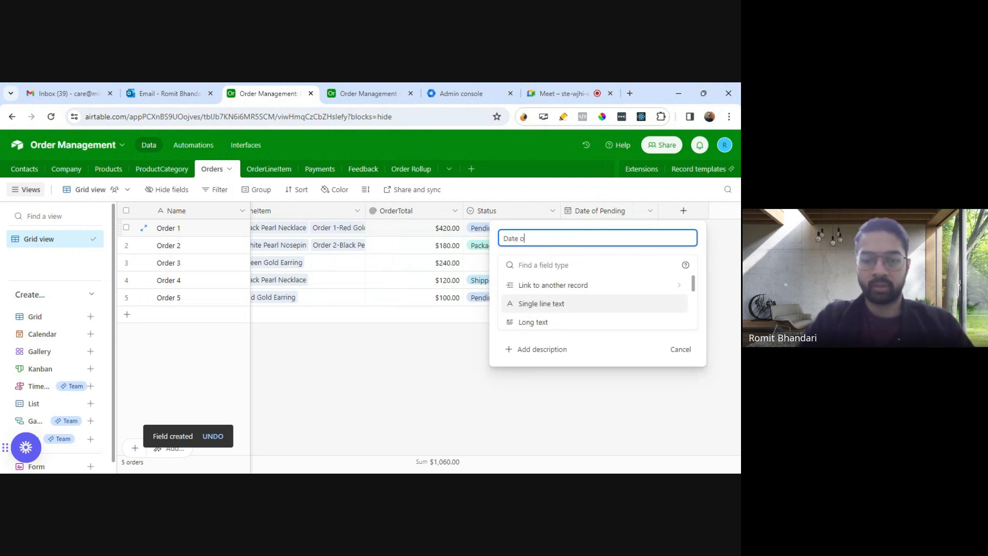
text(f Packah)
key(BackSpace)
key(BackSpace)
text(aged)
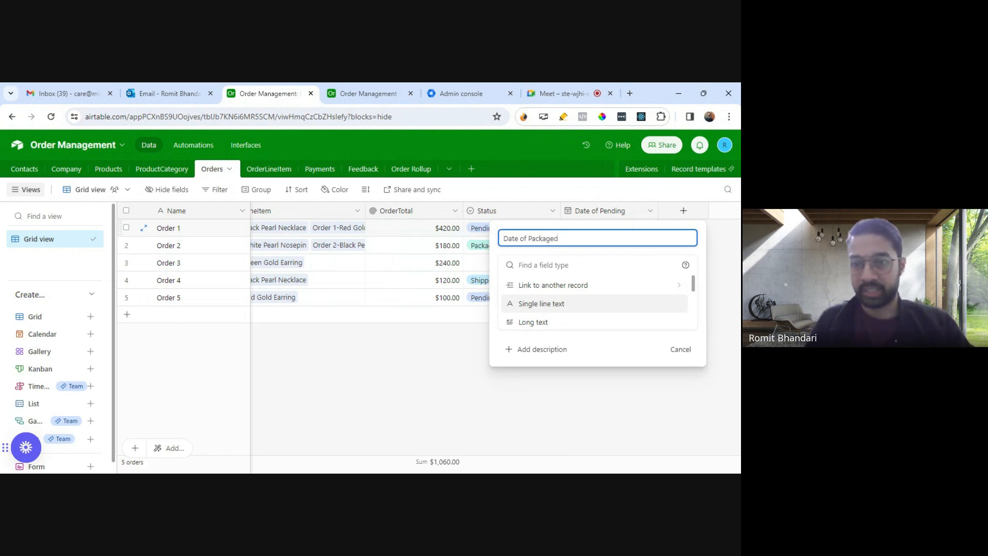
Step: Set the Date of Packaged field's type to Date and create the field
key(Tab)
text(dat)
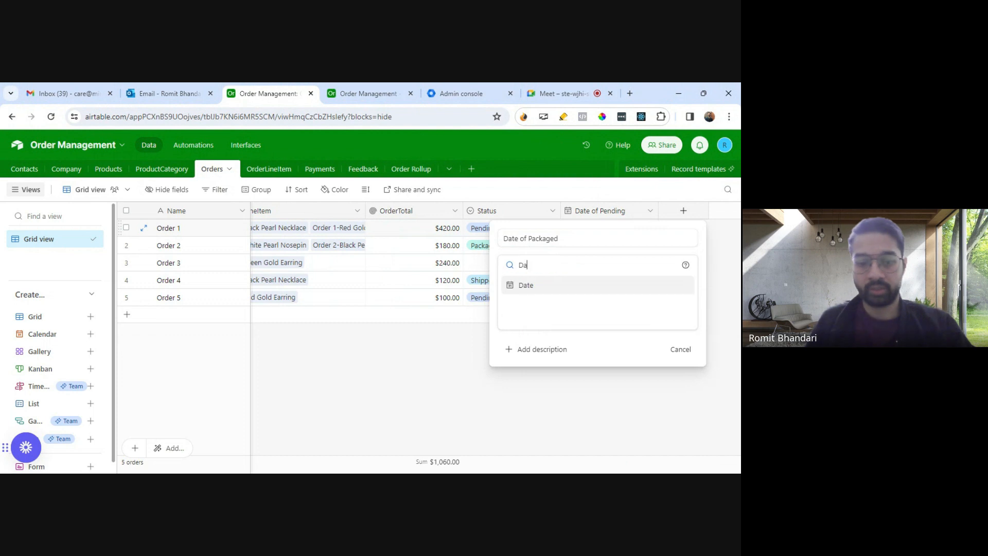
click(604, 287)
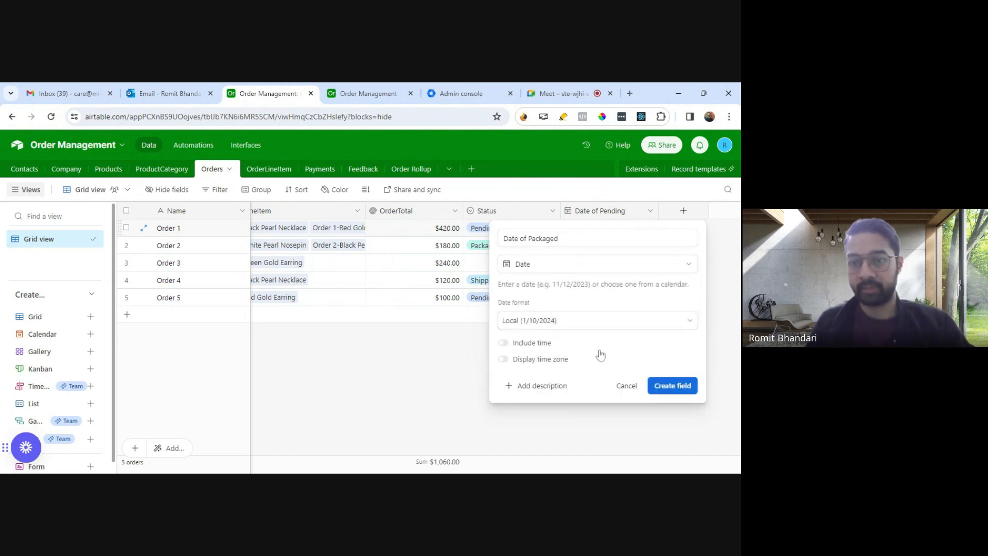
click(674, 384)
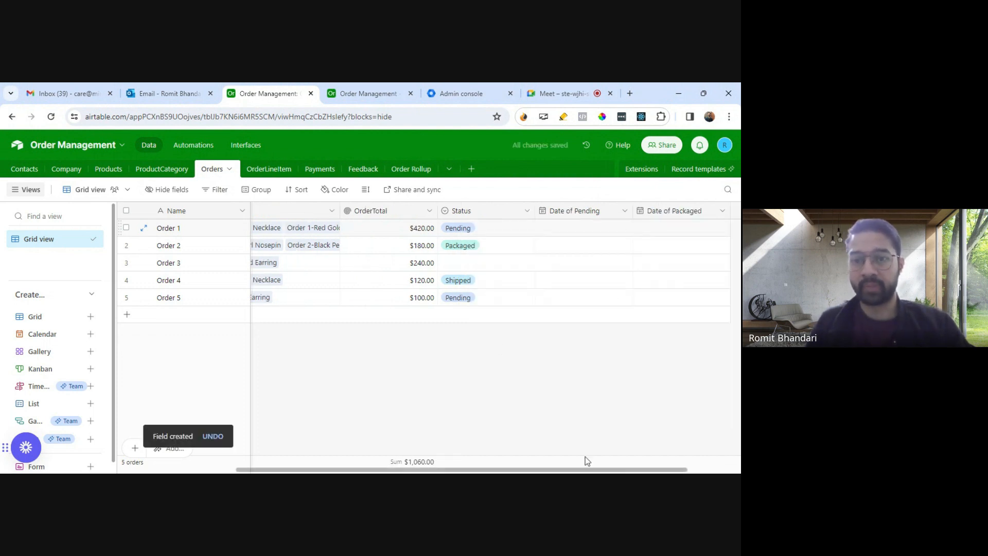
mouse_move(609, 471)
mouse_down()
mouse_move(703, 471)
mouse_move(581, 471)
mouse_move(621, 471)
mouse_move(611, 469)
mouse_up()
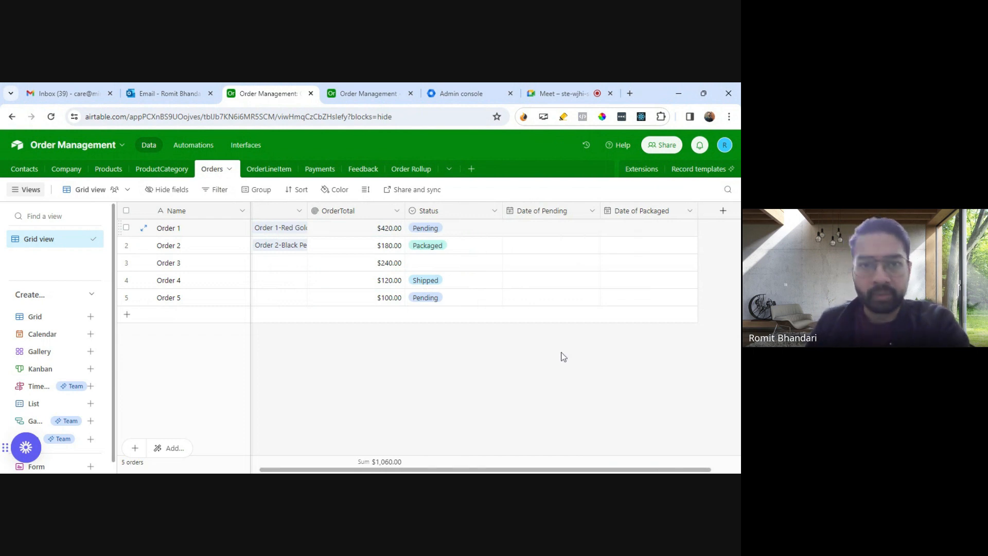
Step: Create a new automation in the Order Management base and name it "Update date of Pending"
click(199, 146)
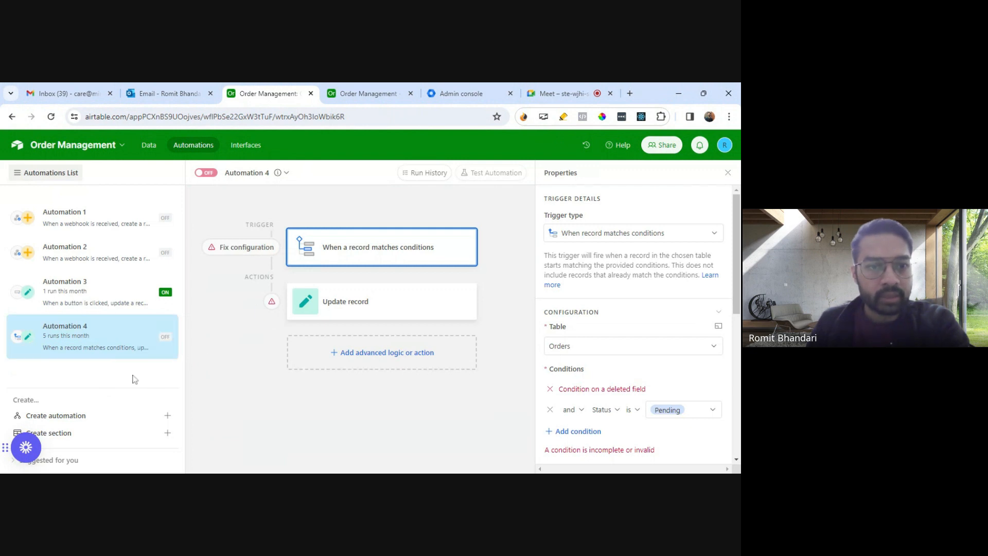
click(166, 415)
click(268, 173)
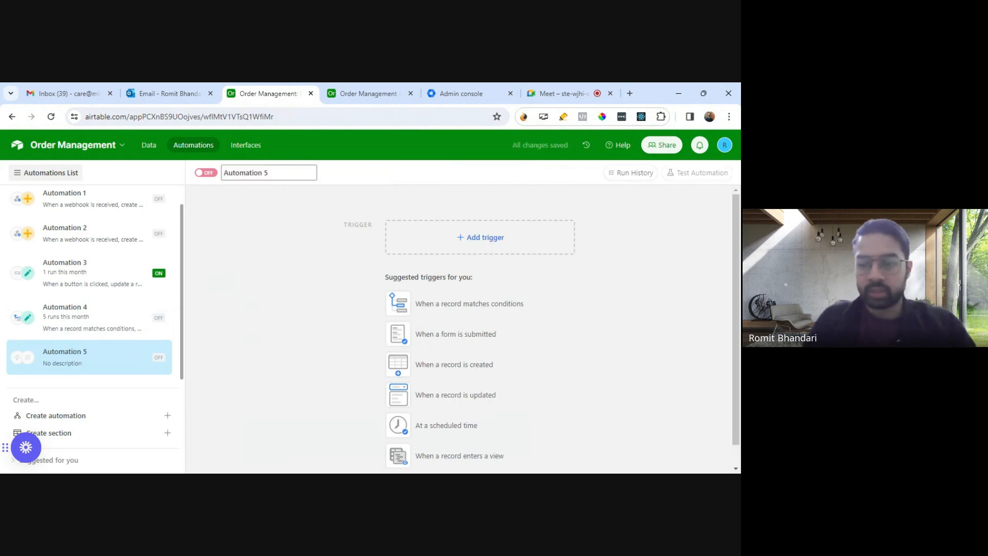
key(BackSpace)
key(BackSpace)
key(BackSpace)
key(BackSpace)
key(BackSpace)
key(BackSpace)
key(BackSpace)
key(BackSpace)
key(BackSpace)
key(BackSpace)
key(BackSpace)
key(BackSpace)
text(U)
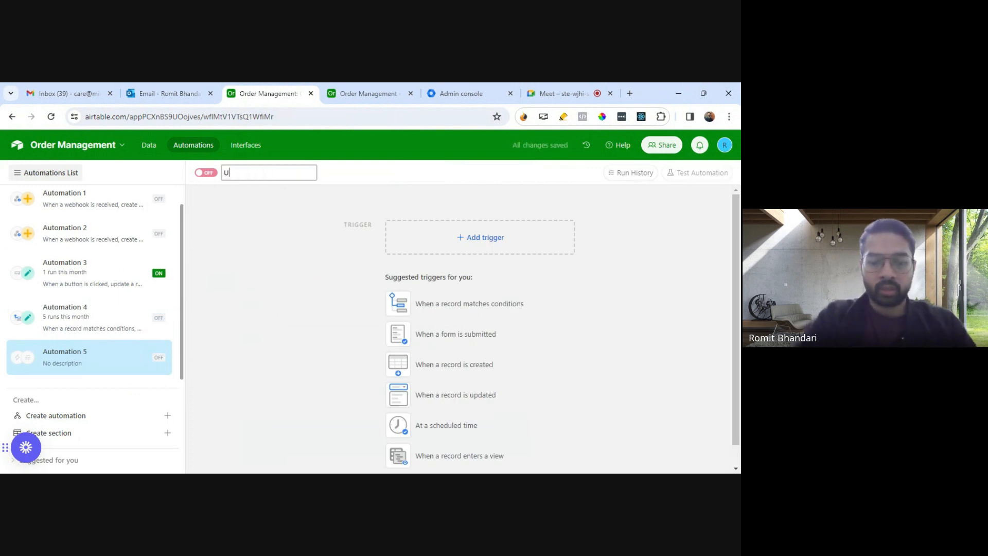
text(pdate to Pend)
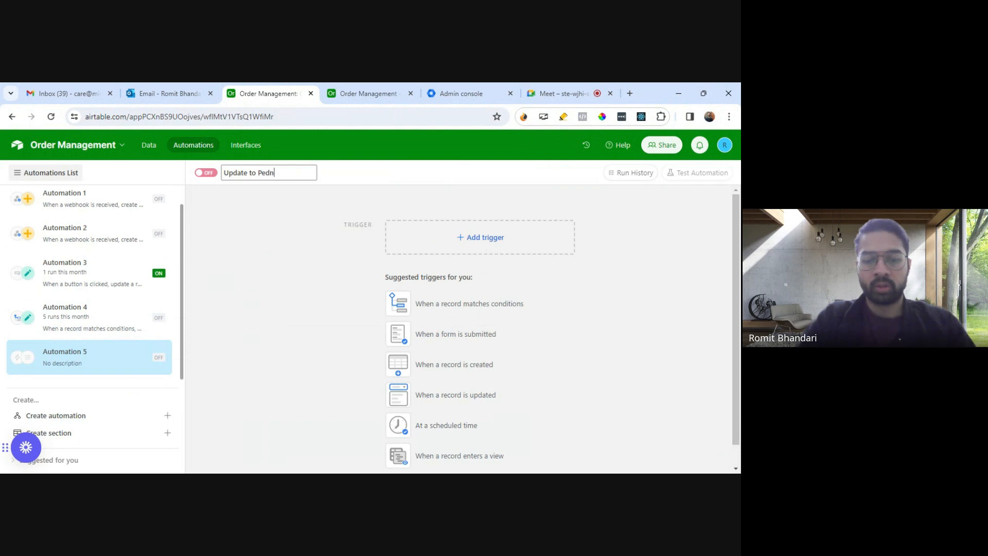
key(BackSpace)
key(BackSpace)
key(BackSpace)
key(BackSpace)
key(BackSpace)
key(BackSpace)
key(BackSpace)
key(BackSpace)
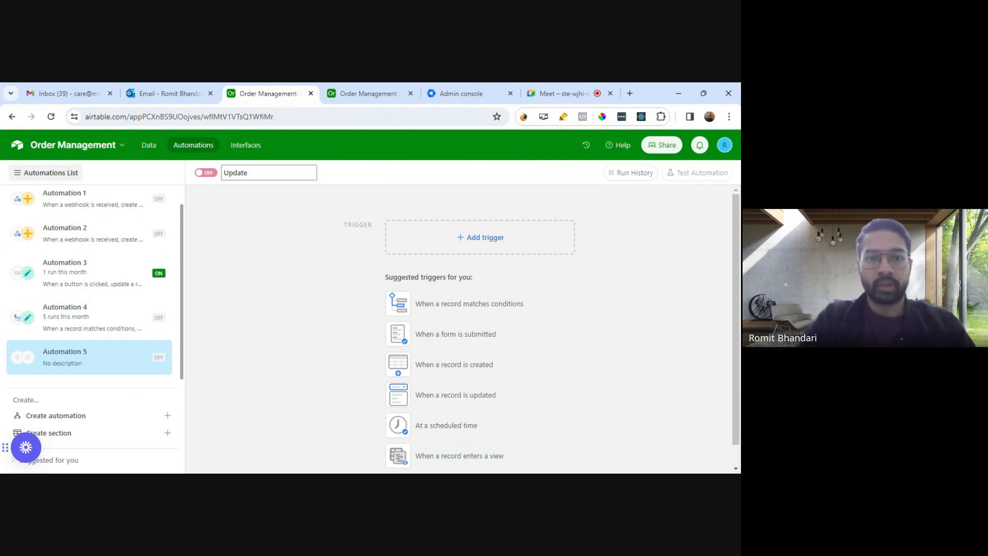
text(date if)
key(BackSpace)
text(of Ord)
key(BackSpace)
key(BackSpace)
key(BackSpace)
text(Pending)
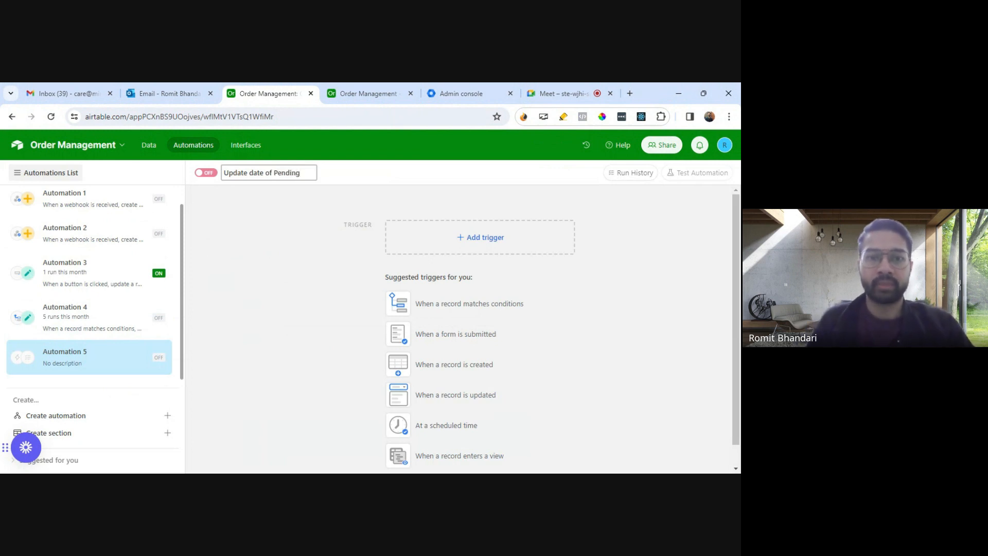
Step: Add a "When record matches conditions" trigger to the automation and set its table to Orders
click(460, 249)
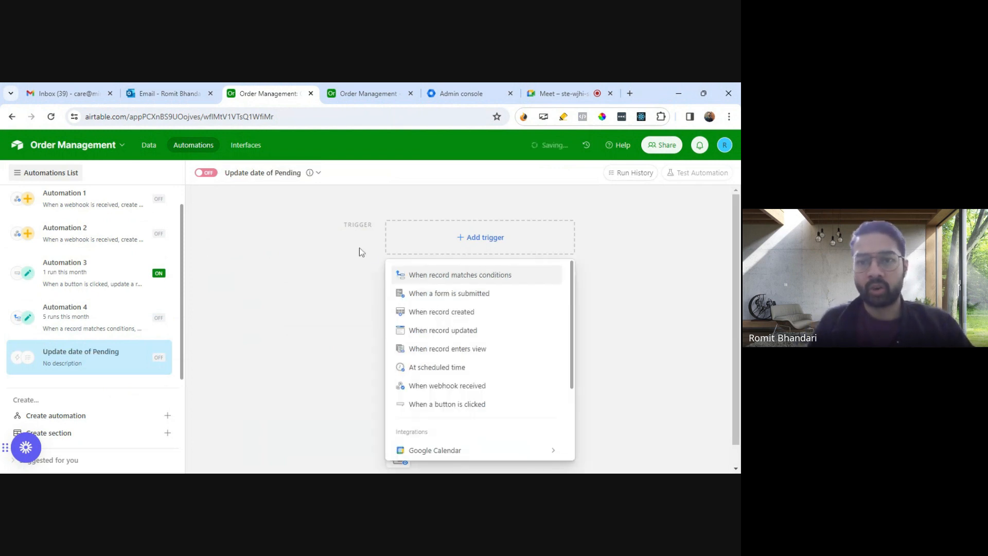
click(464, 280)
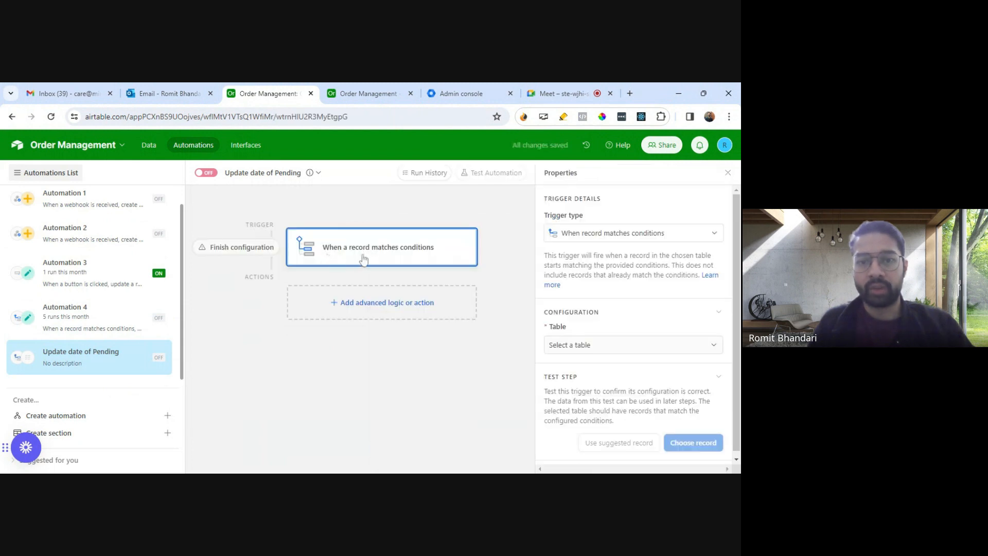
scroll(623, 328, down, 1)
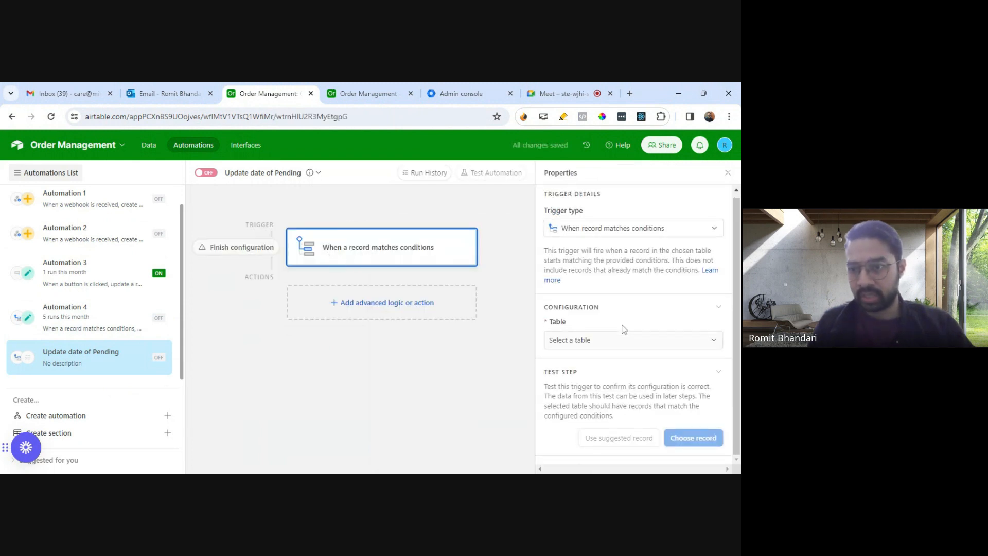
click(627, 344)
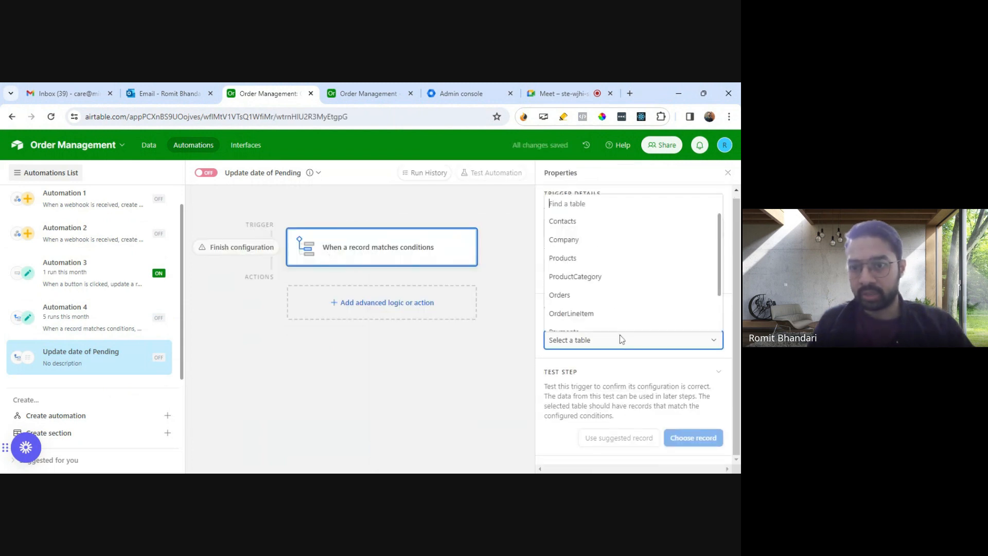
click(608, 302)
Step: Add a trigger condition requiring that Status is Pending
click(585, 339)
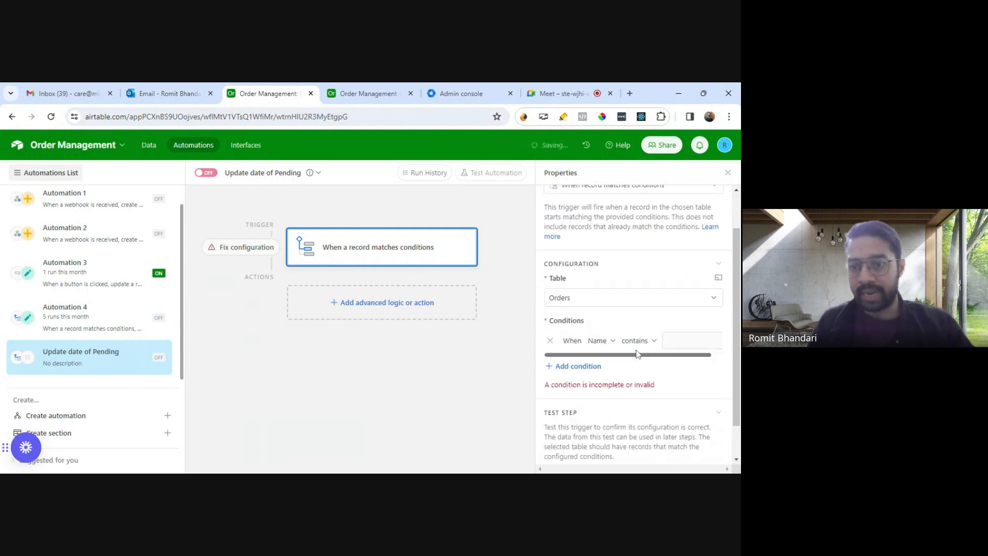
click(605, 343)
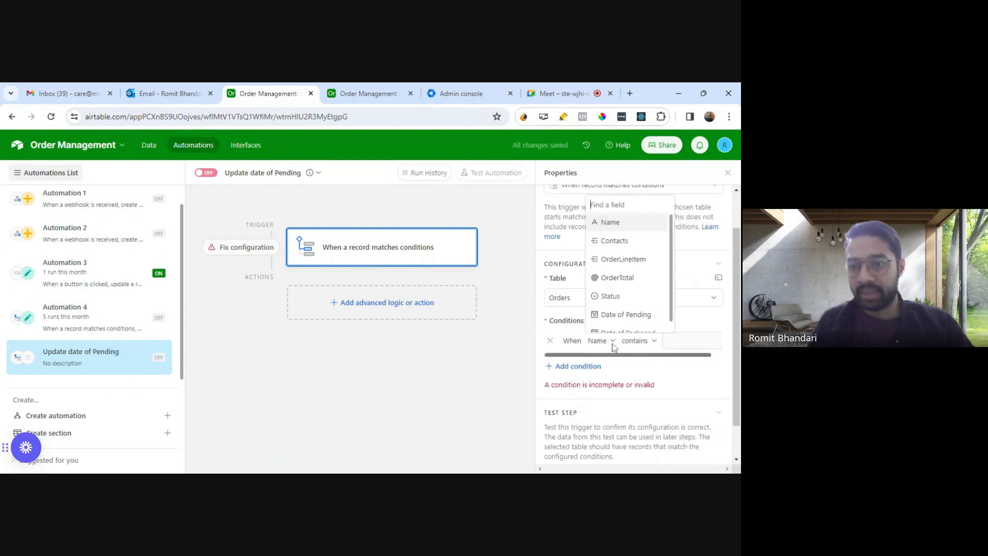
click(621, 303)
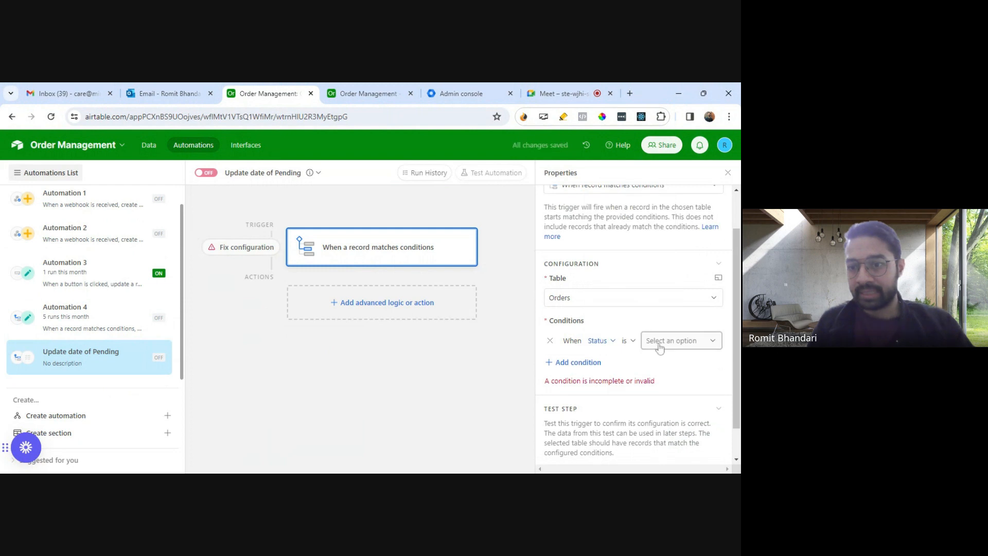
click(668, 341)
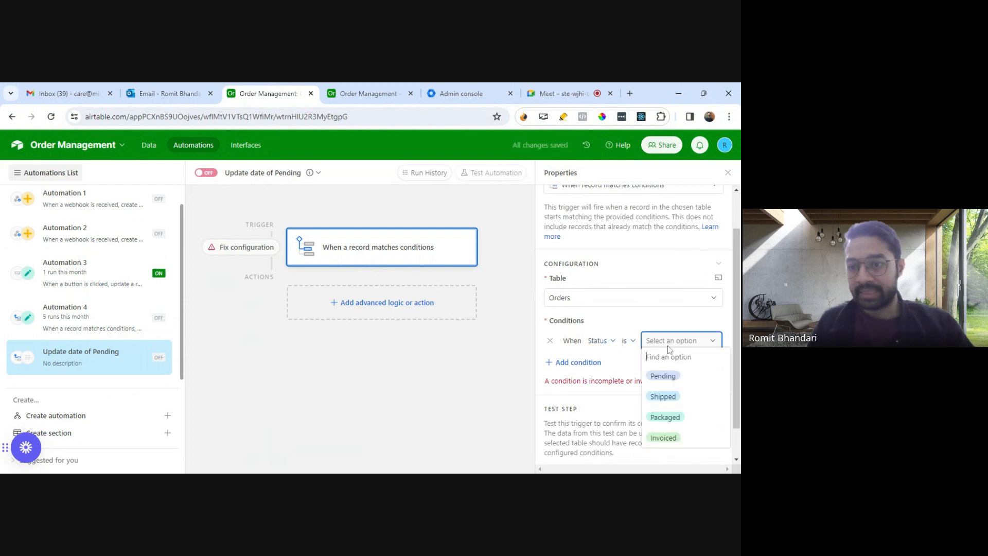
click(663, 376)
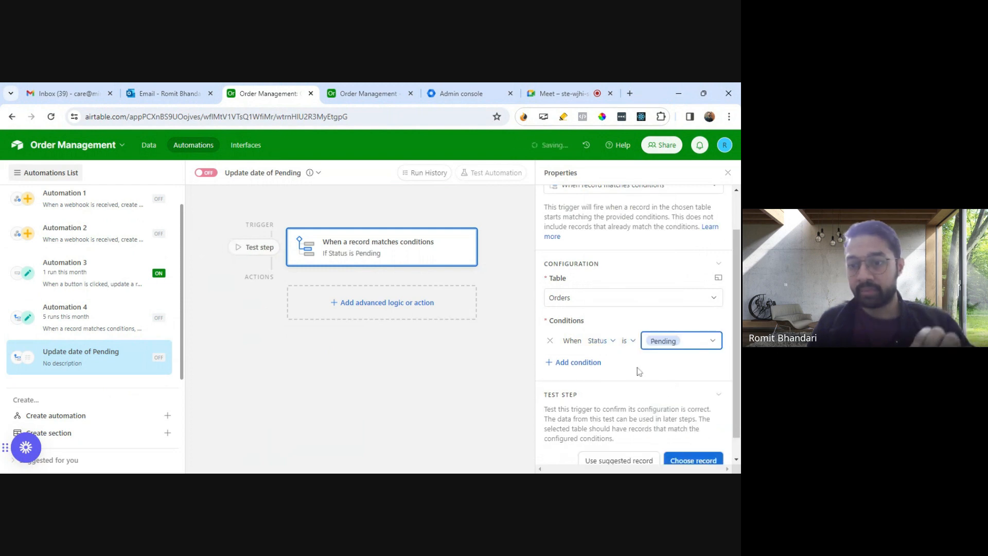
Step: Add a second trigger condition requiring that Date of Pending is empty
click(584, 363)
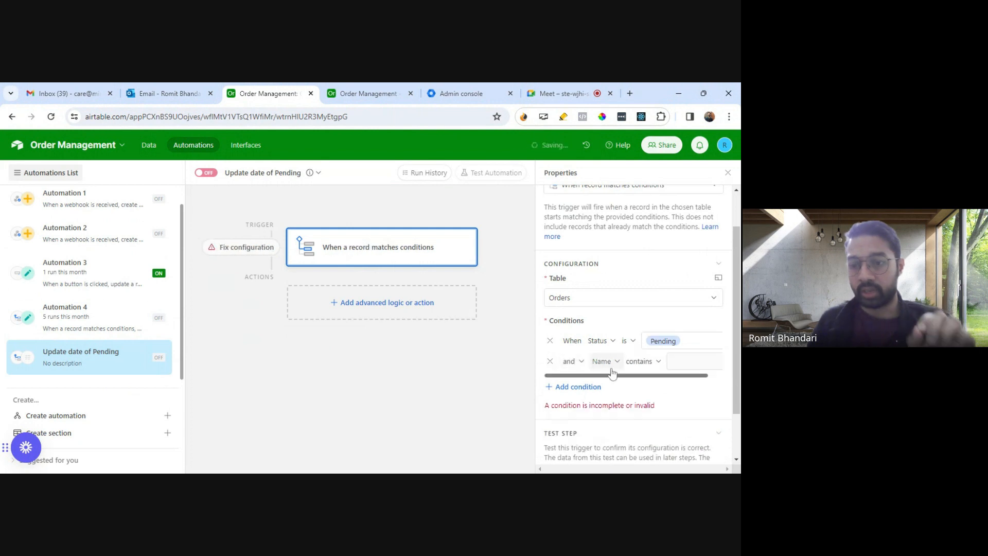
click(602, 362)
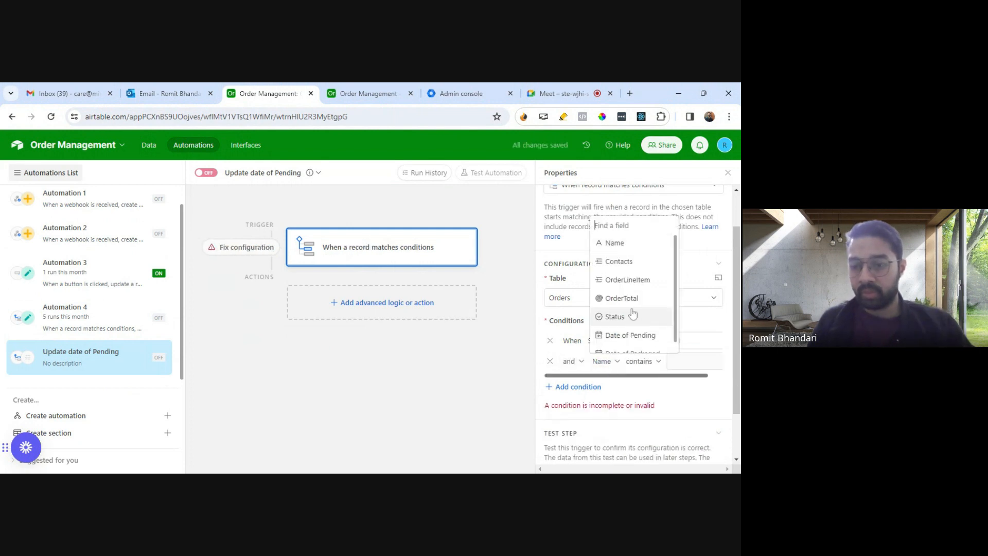
click(642, 335)
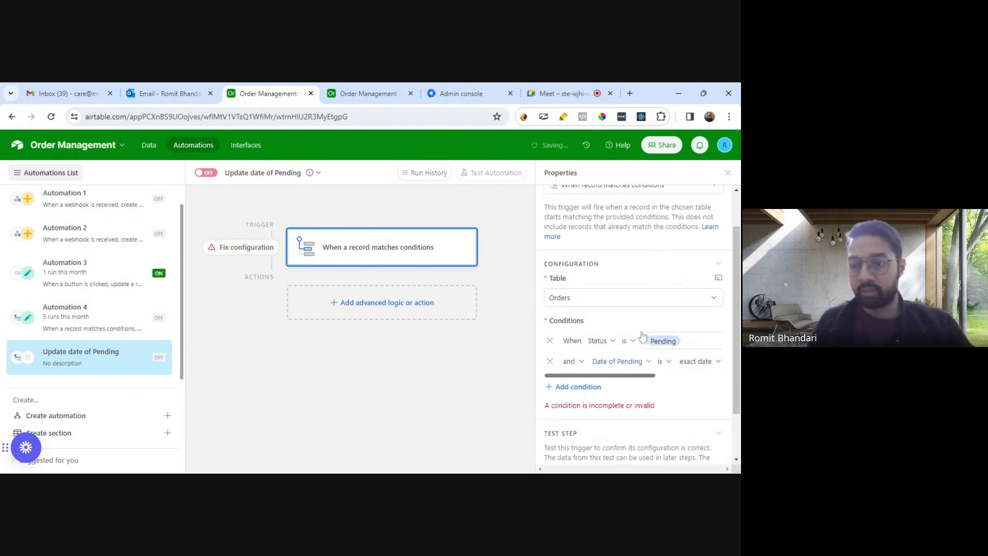
click(668, 362)
scroll(688, 315, down, 3)
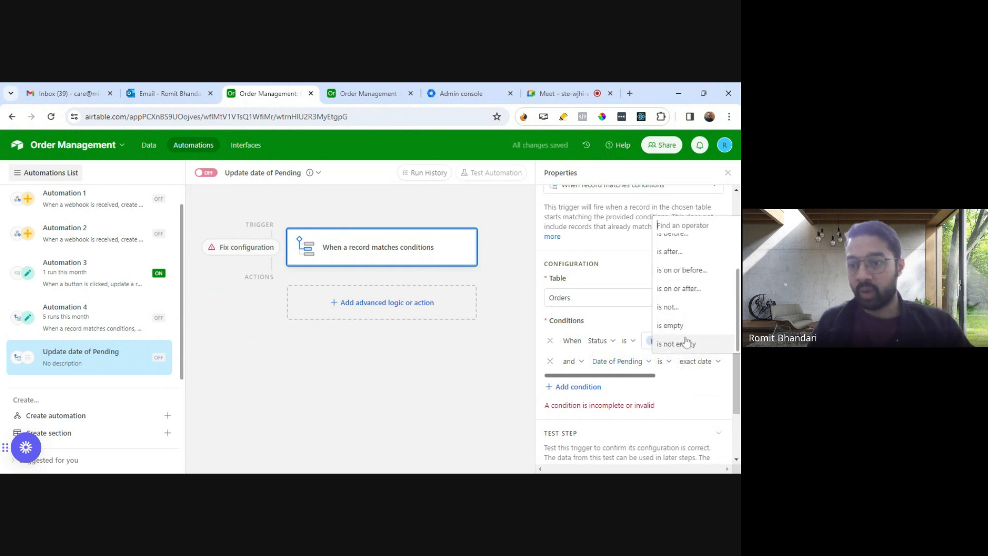
click(687, 343)
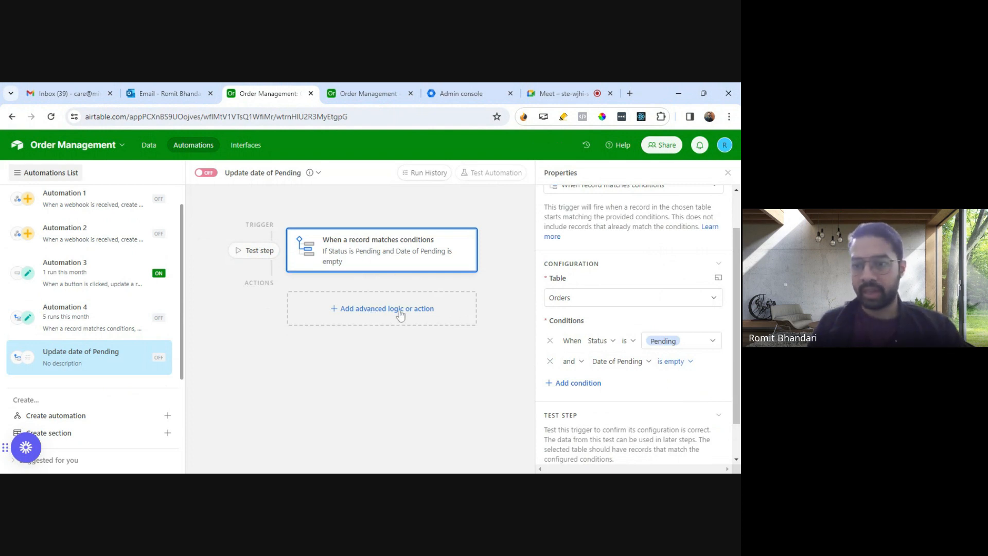
Step: Test the trigger using the Order 5 record
scroll(687, 394, down, 1)
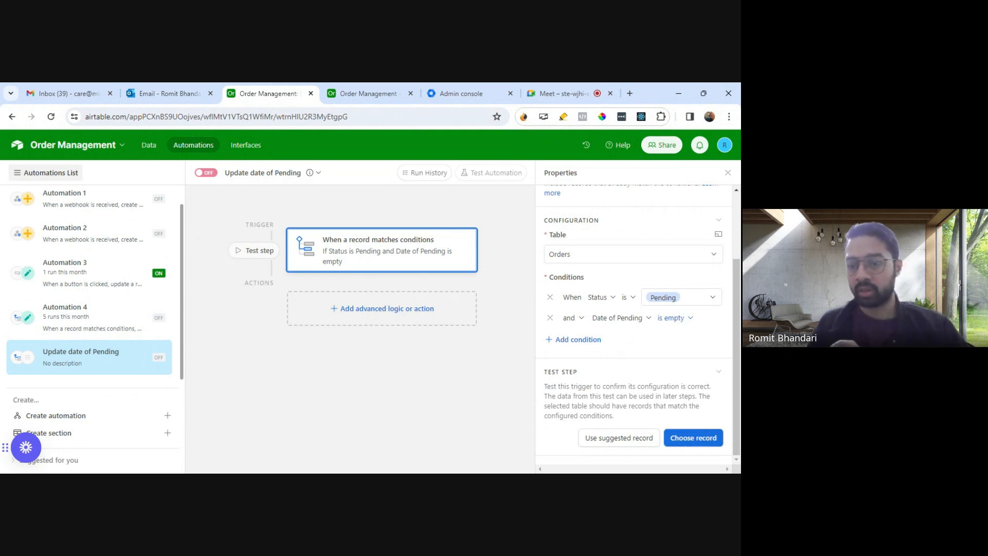
click(702, 441)
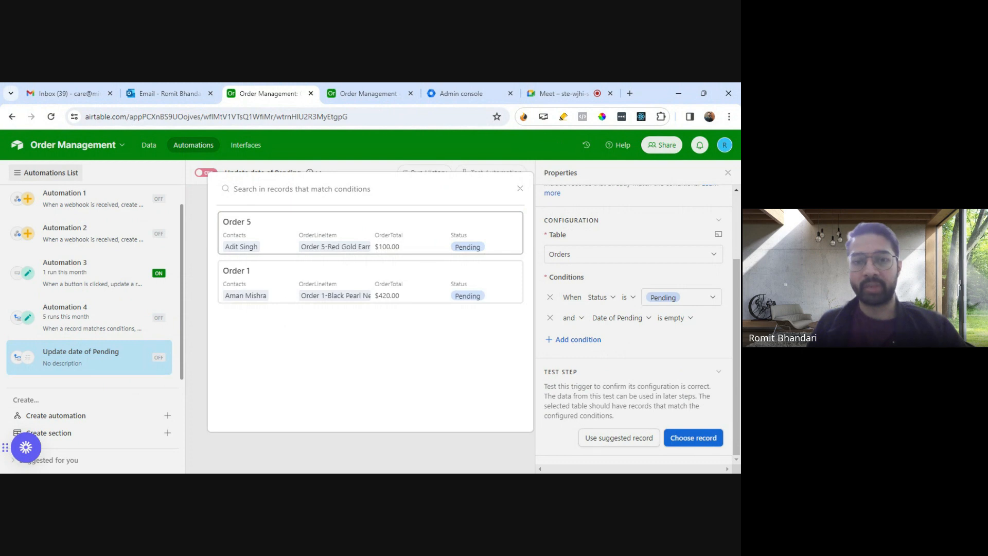
click(358, 245)
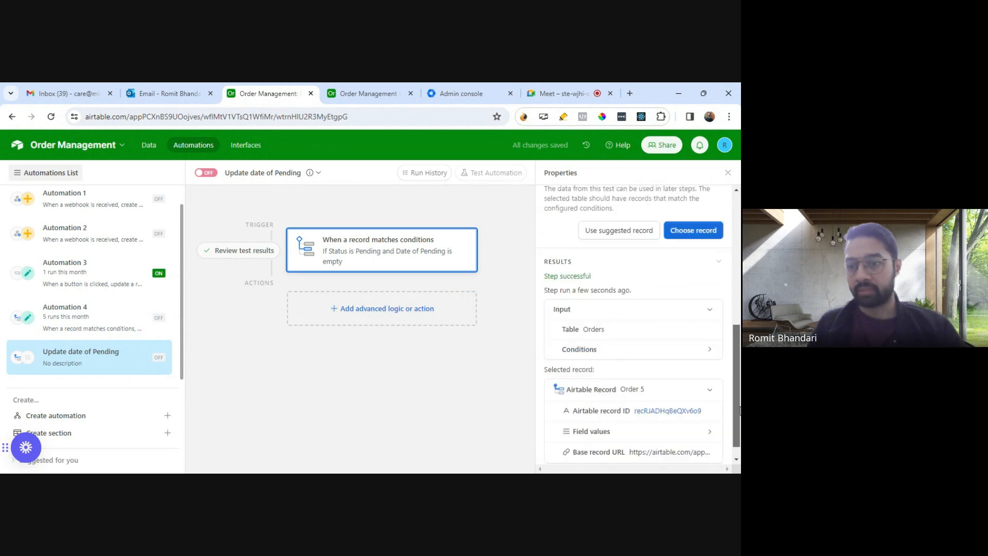
Step: Add an Update record action after the trigger
click(410, 313)
scroll(379, 371, down, 3)
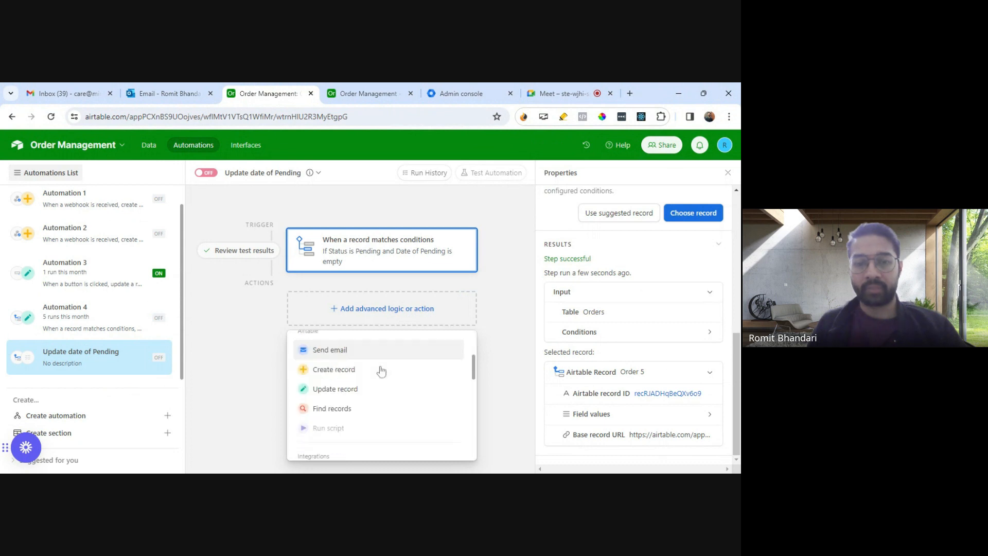
click(460, 390)
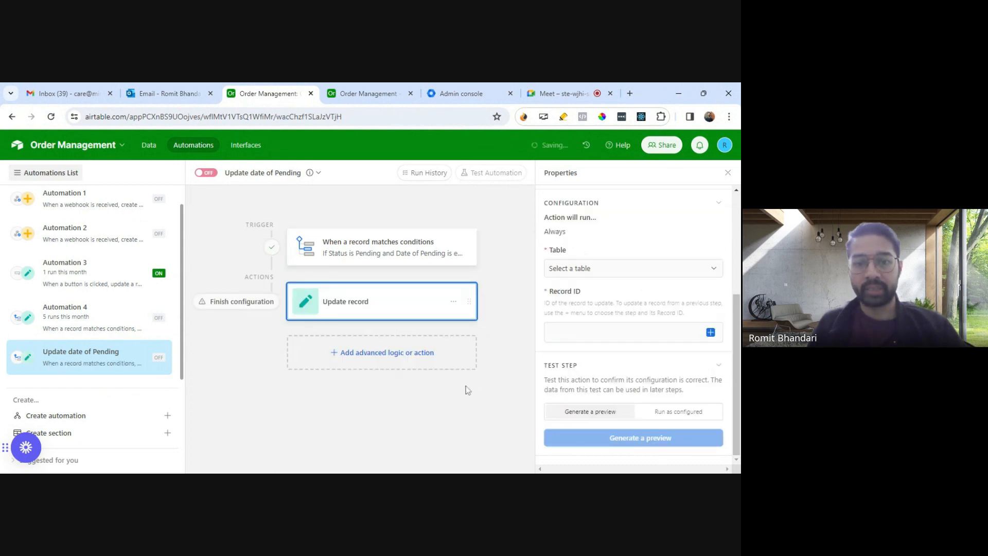
Step: Set the action's table to Orders and its Record ID to the trigger record's Airtable record ID
click(611, 278)
click(578, 380)
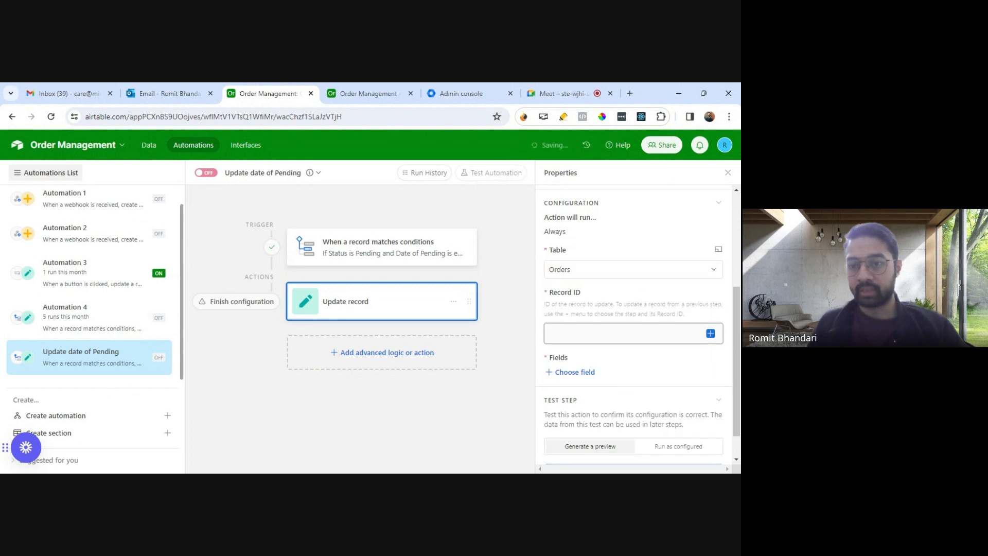
click(710, 333)
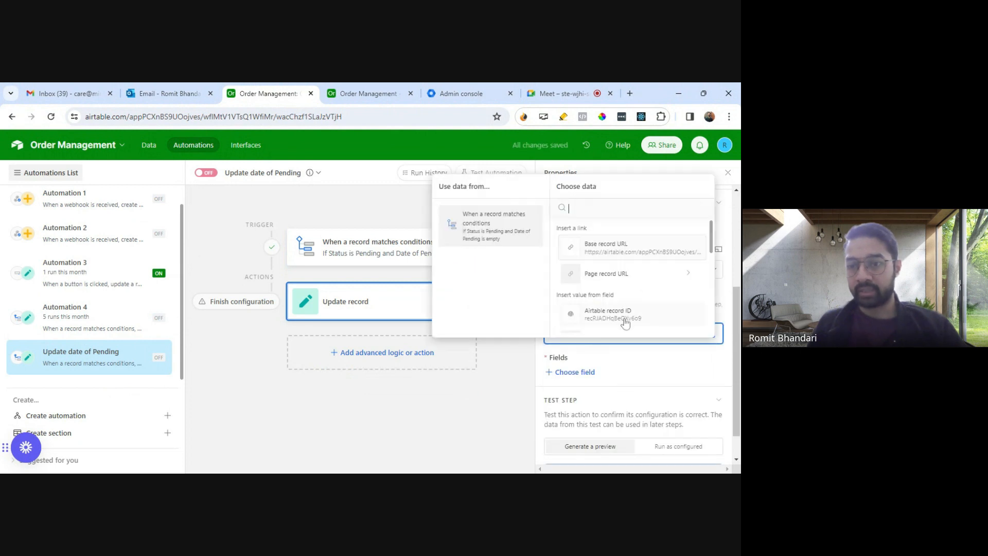
click(625, 314)
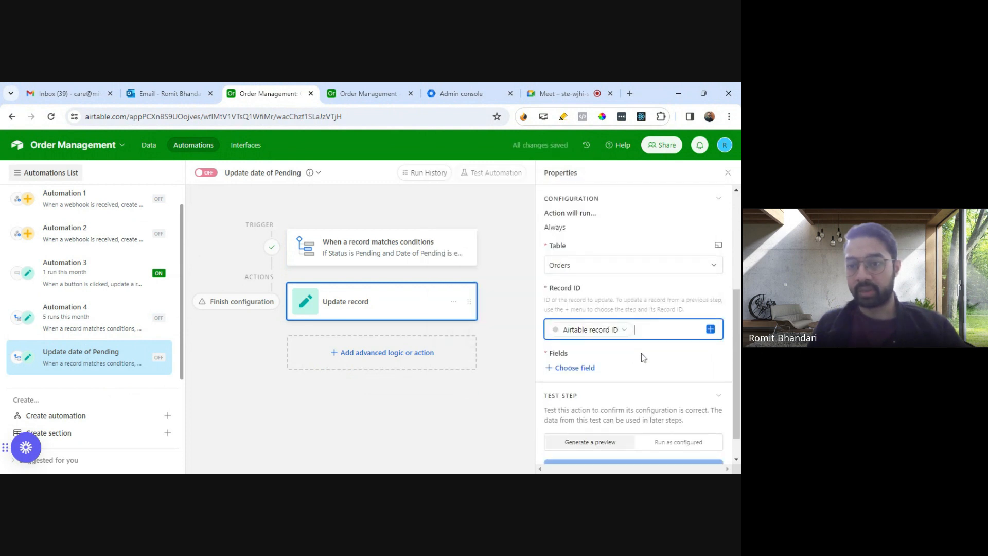
Step: Add Date of Pending as the field that the Update record action changes
scroll(618, 349, down, 1)
click(582, 340)
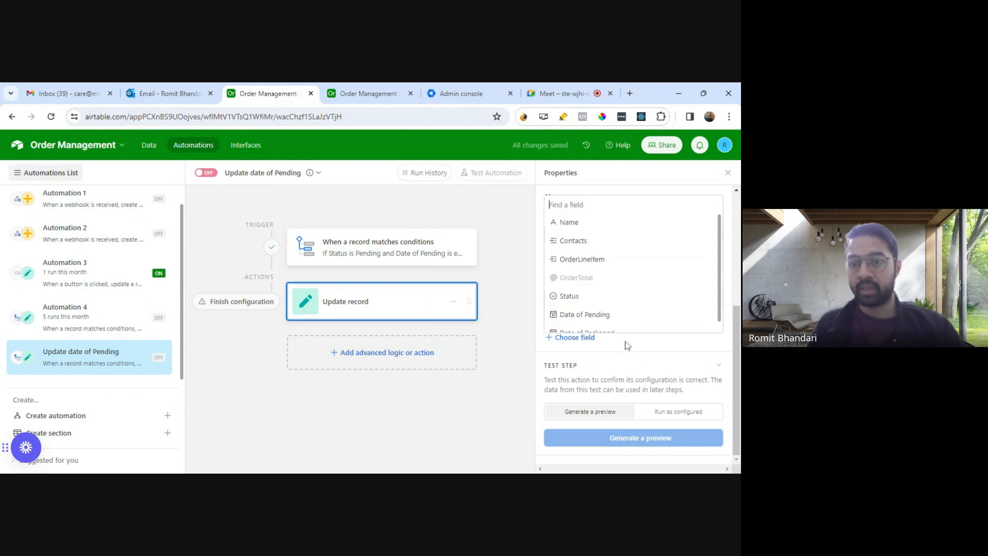
click(596, 320)
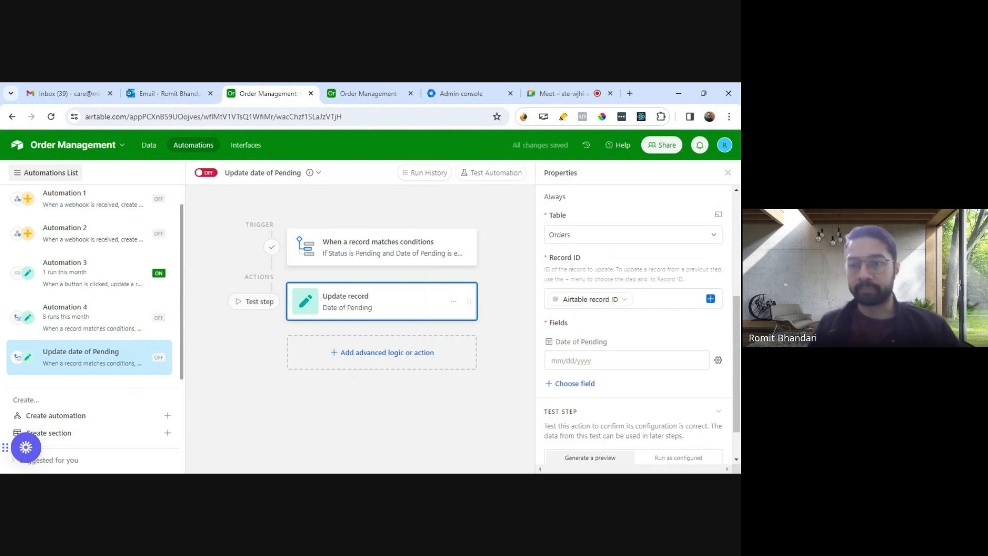
scroll(619, 333, down, 2)
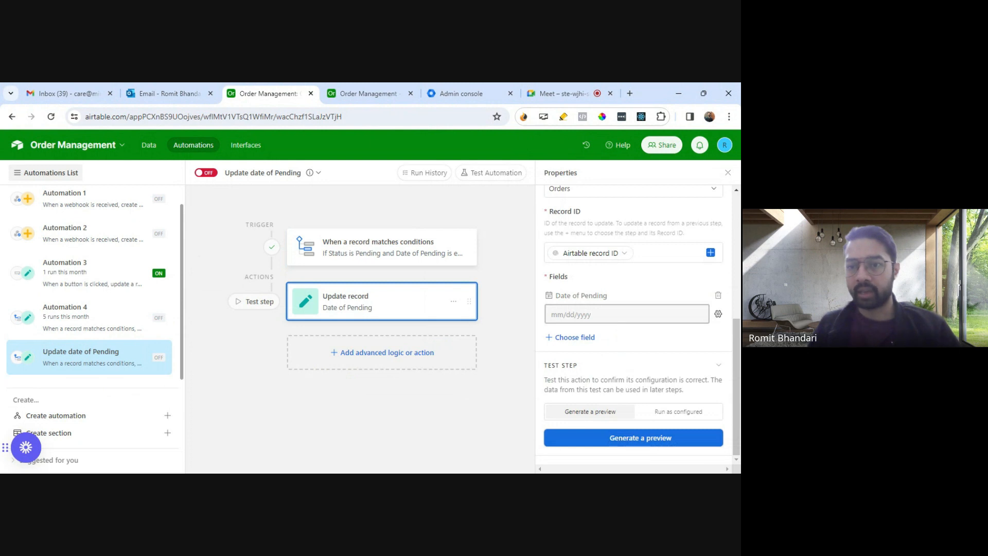
click(621, 315)
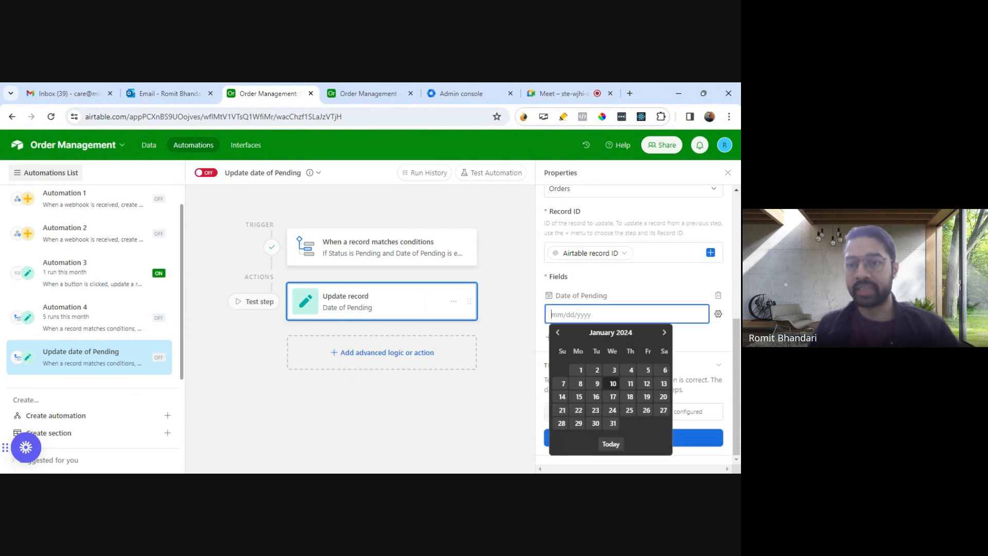
click(634, 282)
click(633, 312)
click(633, 292)
Step: Try configuring the Date of Pending value as Dynamic and look for a current-date value among the trigger record's data
click(718, 314)
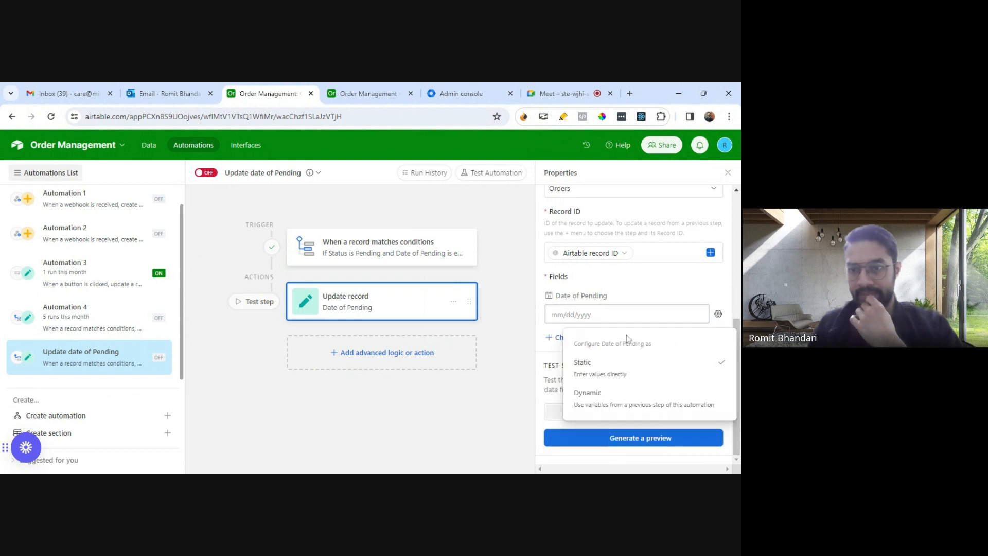
click(649, 393)
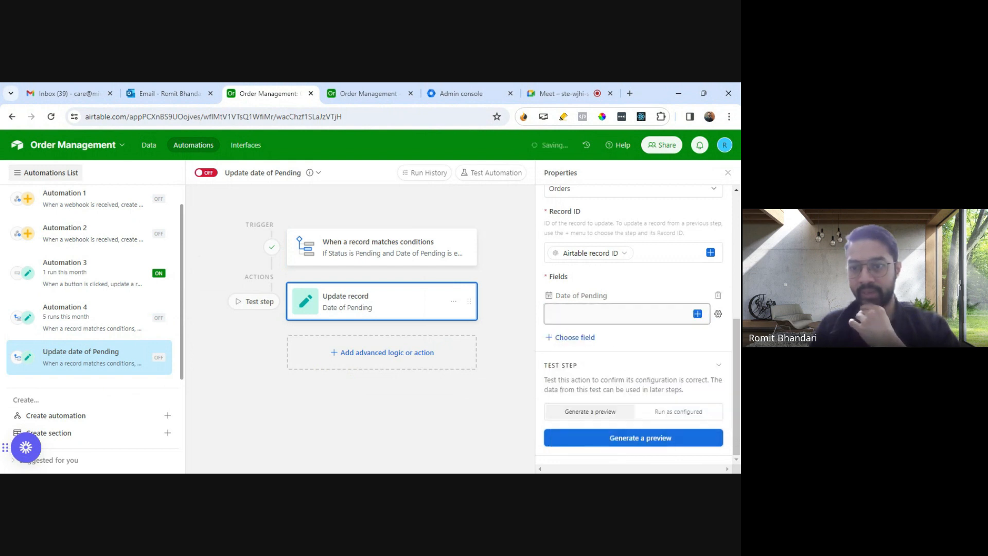
click(697, 314)
scroll(624, 280, down, 3)
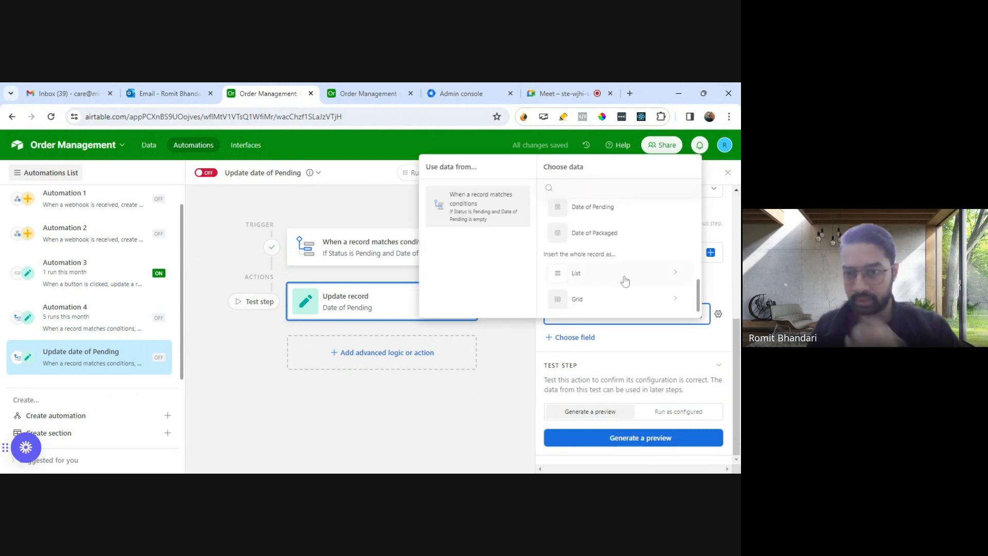
scroll(625, 281, up, 4)
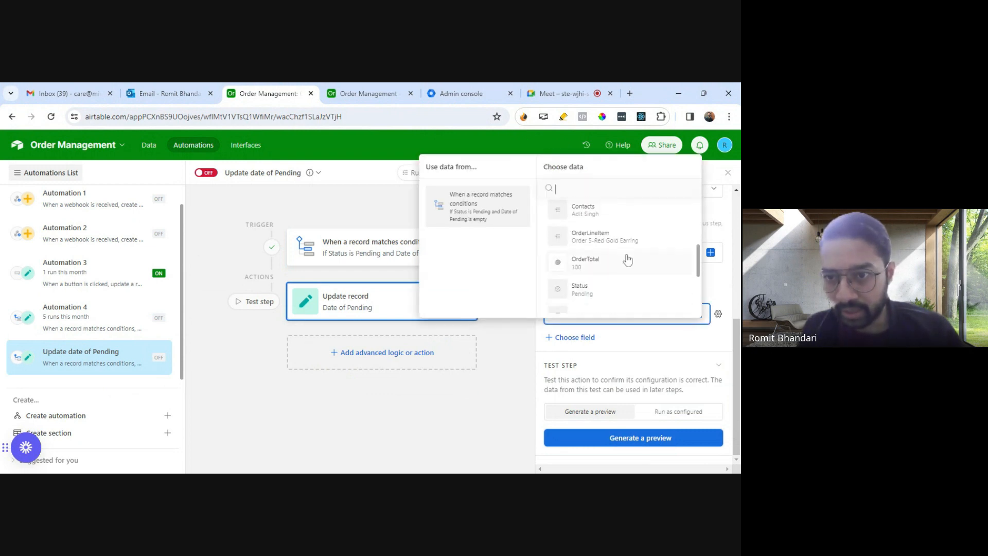
scroll(622, 265, down, 1)
scroll(618, 271, down, 2)
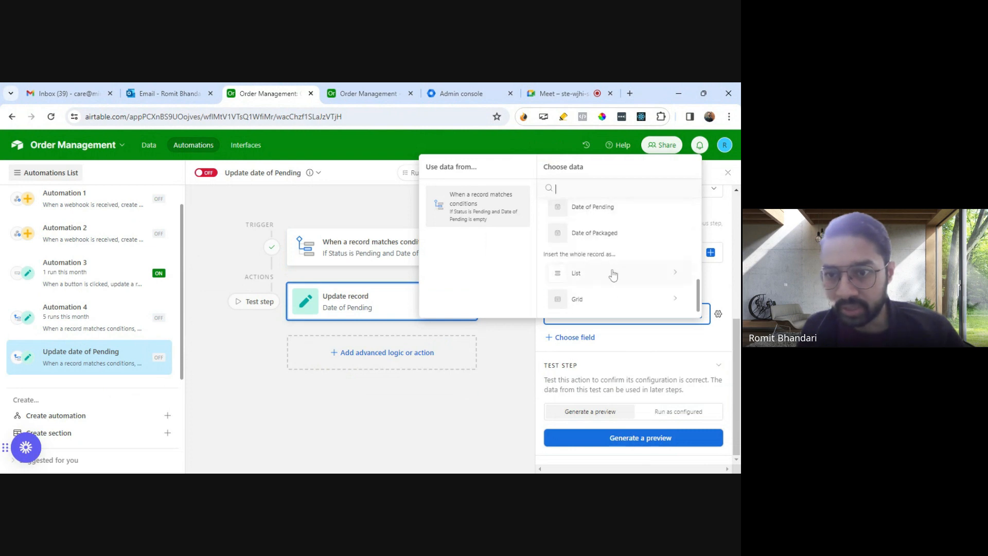
click(519, 358)
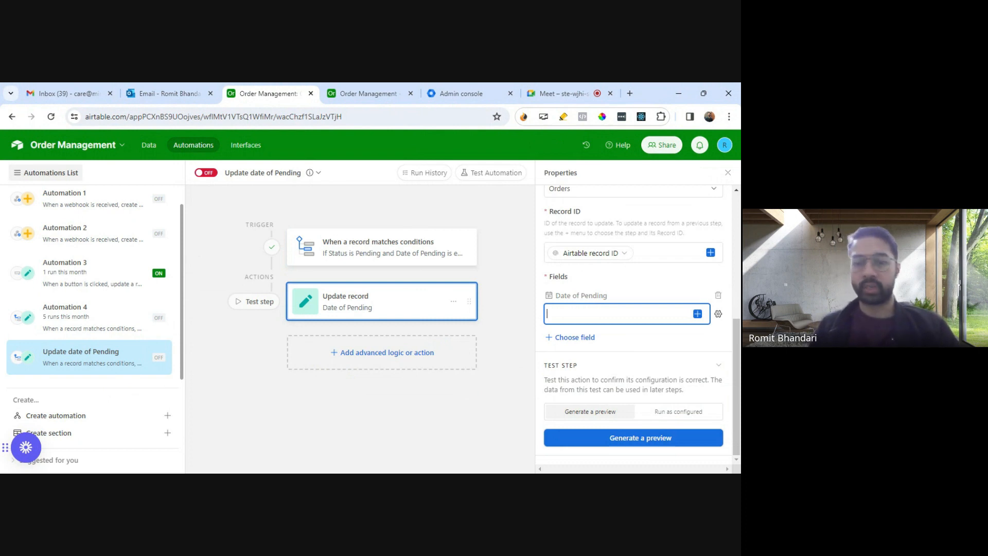
text(Tod)
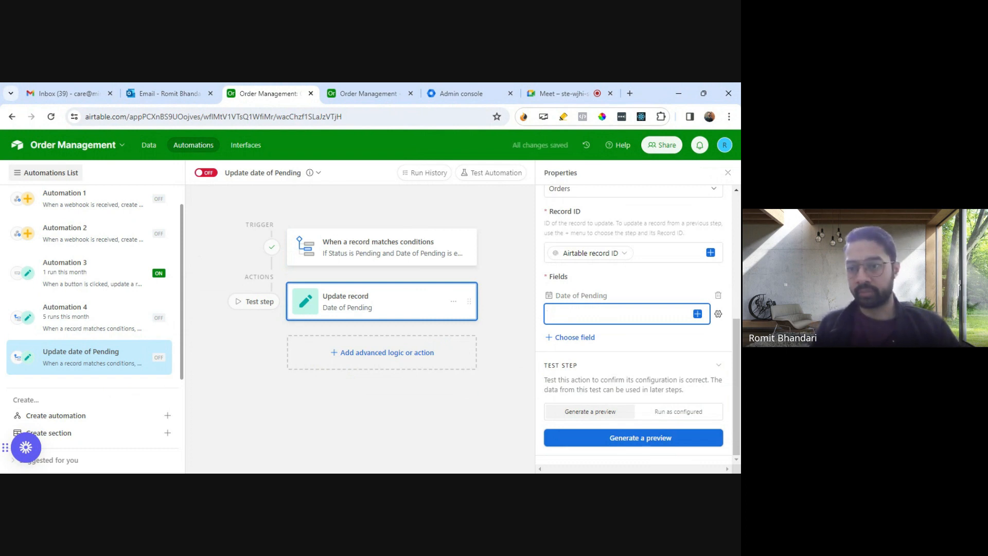
click(698, 314)
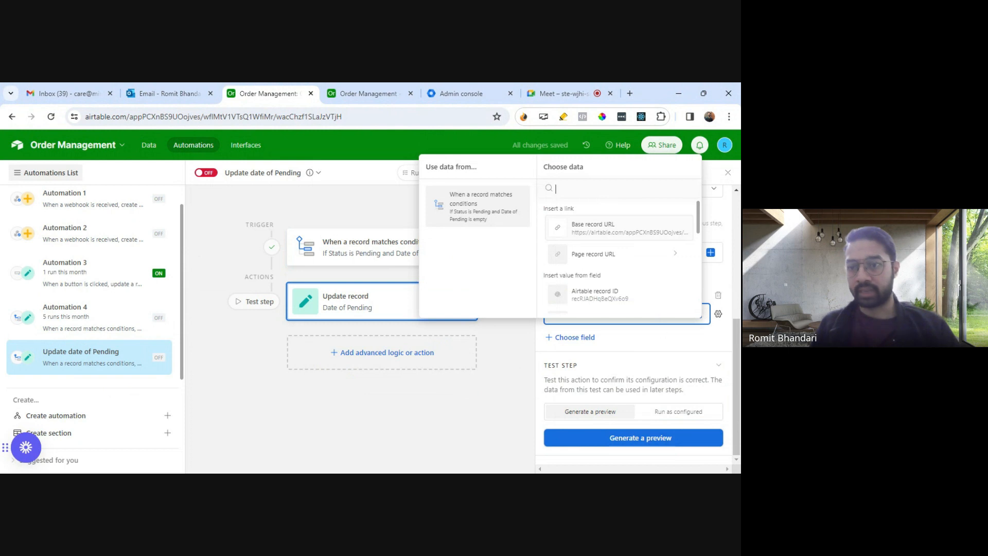
Step: Return the Date of Pending value to Static and check its date picker without choosing a date
click(718, 314)
click(609, 354)
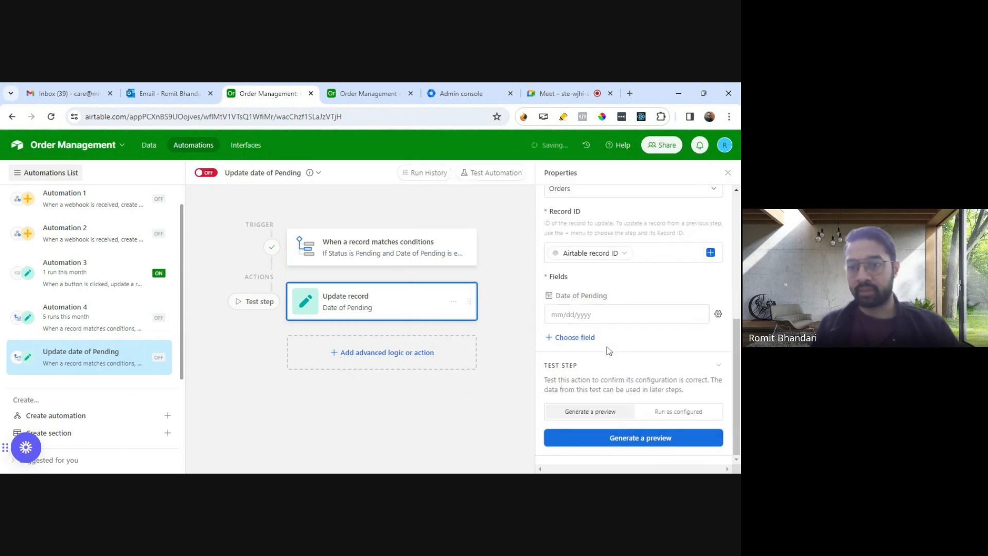
click(593, 316)
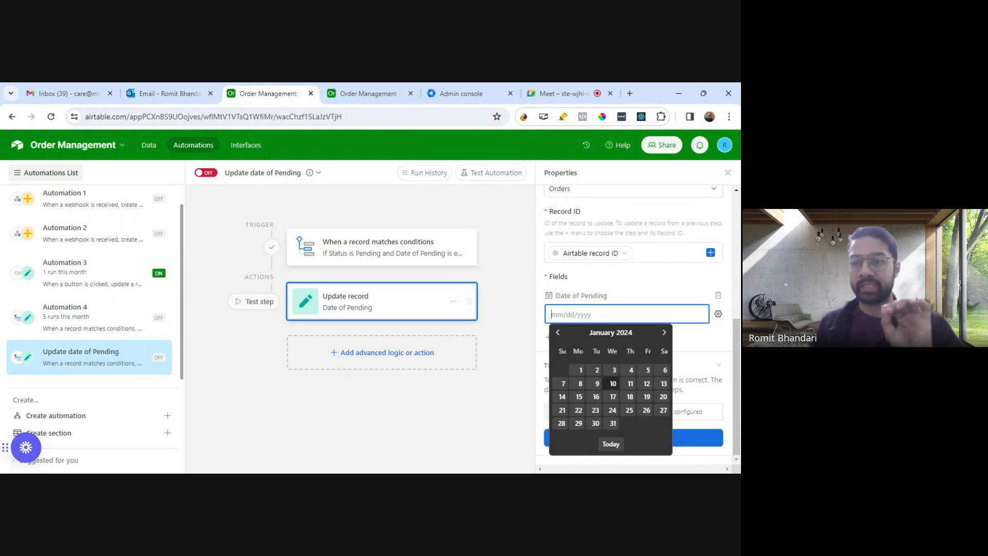
click(701, 349)
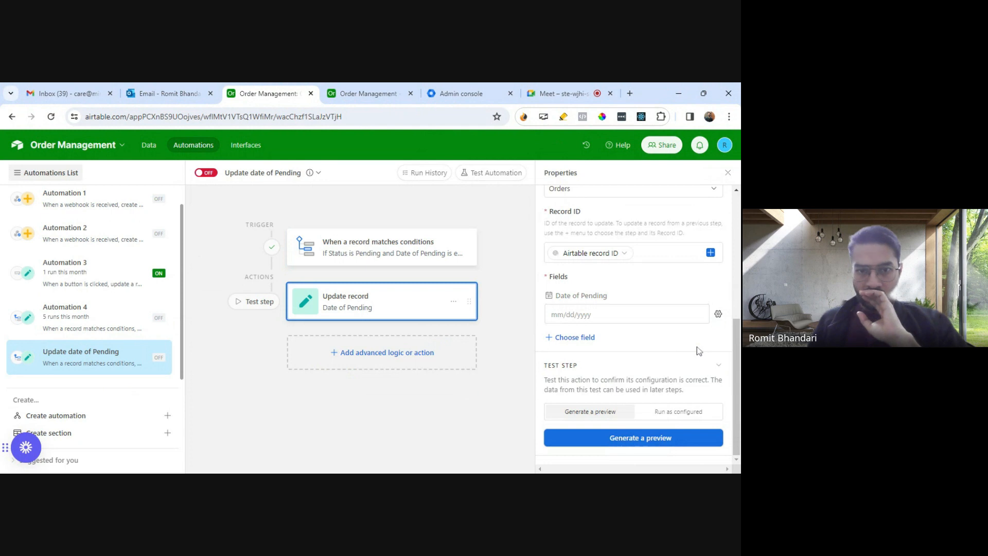
Step: Switch to the Orders table's data in the other browser tab and start a new field named "Today Date"
click(346, 98)
click(148, 145)
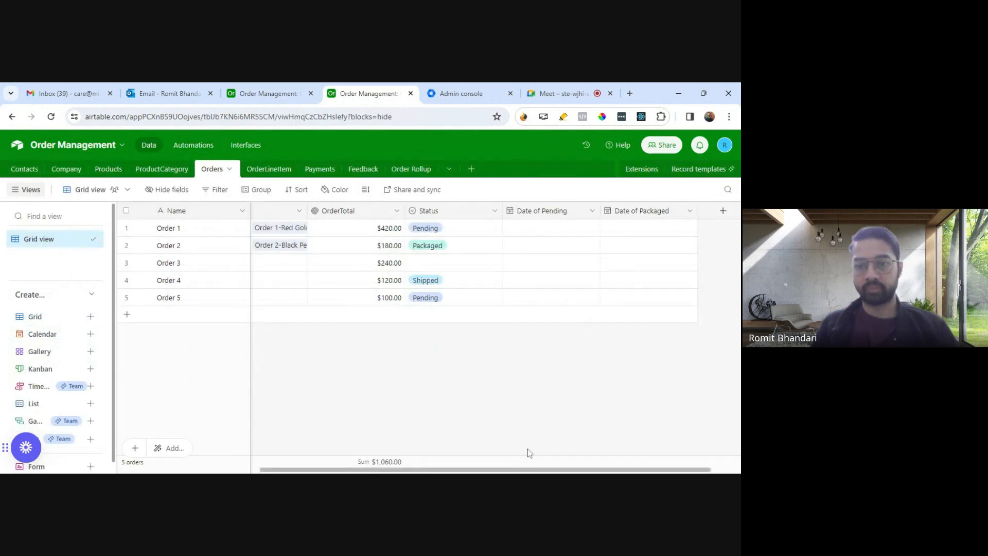
scroll(617, 427, right, 2)
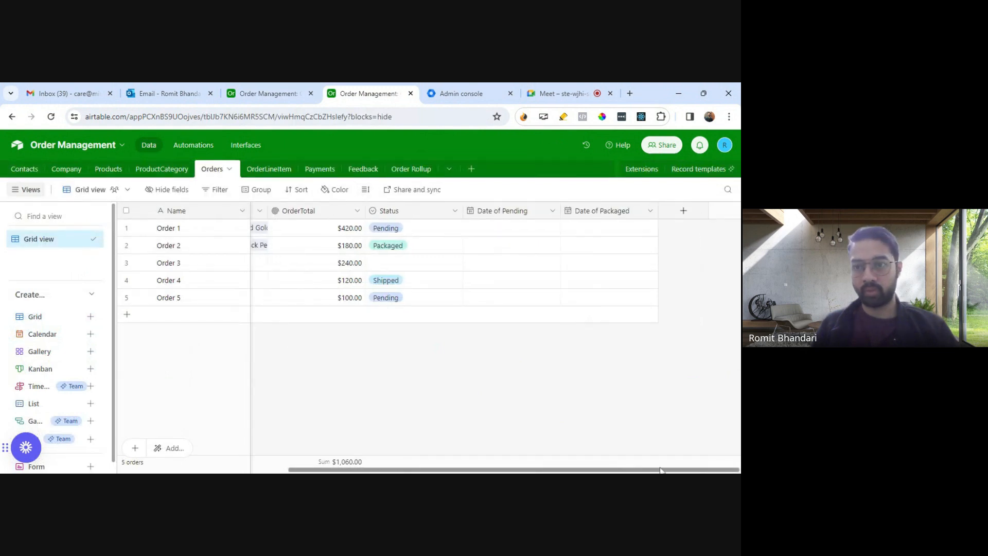
click(683, 212)
text(Today)
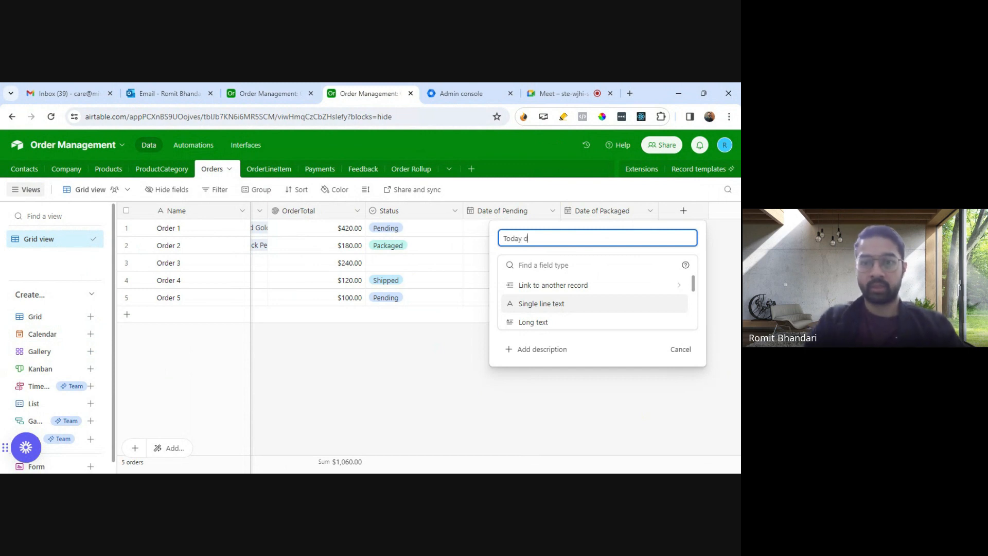
text( Date)
key(Tab)
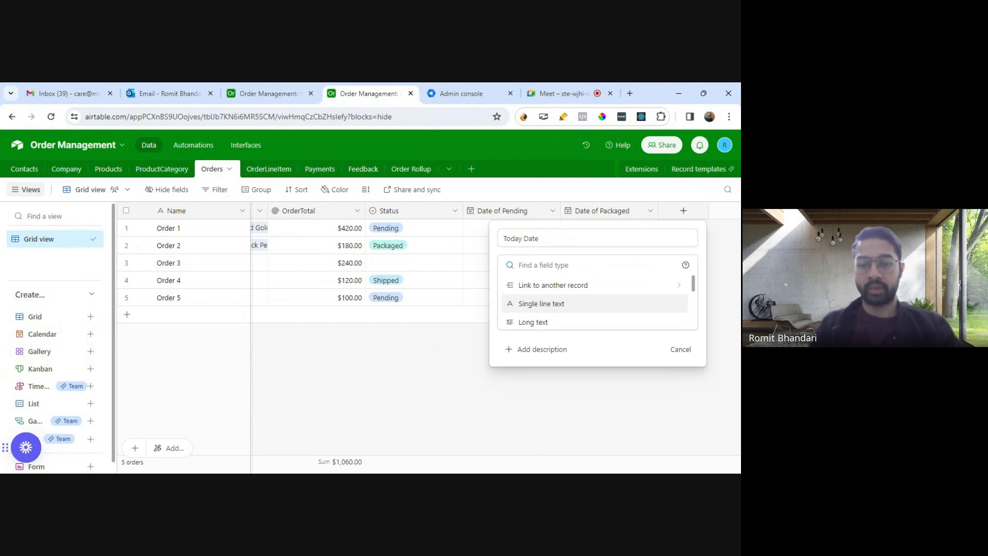
Step: Make Today Date a Formula field with the formula Today() and create it in the Orders table
text(For)
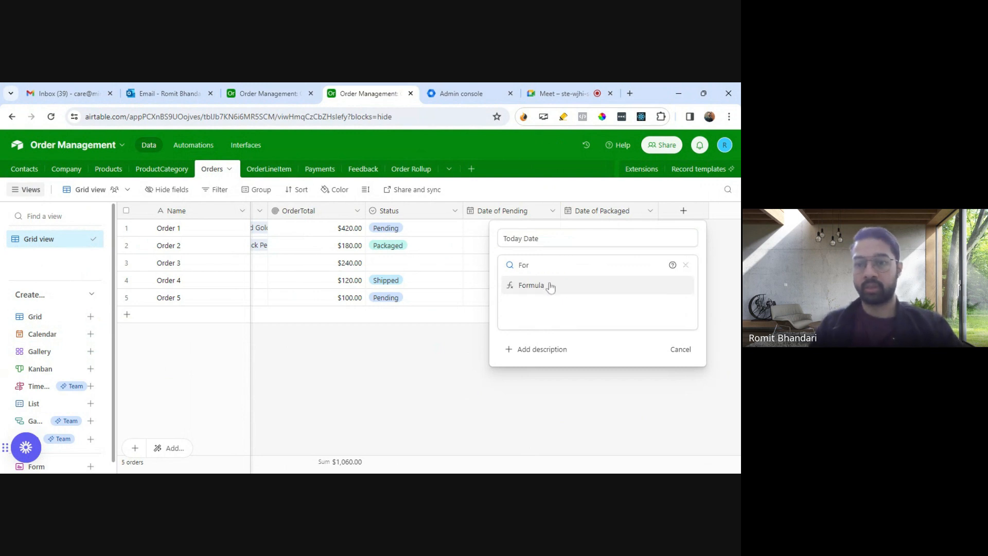
click(550, 287)
click(546, 325)
text(To)
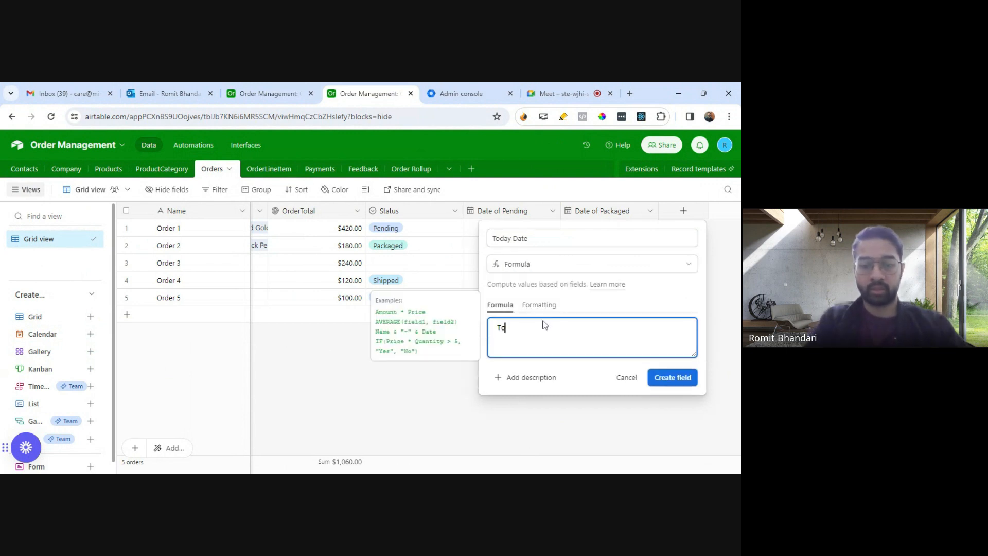
text(day())
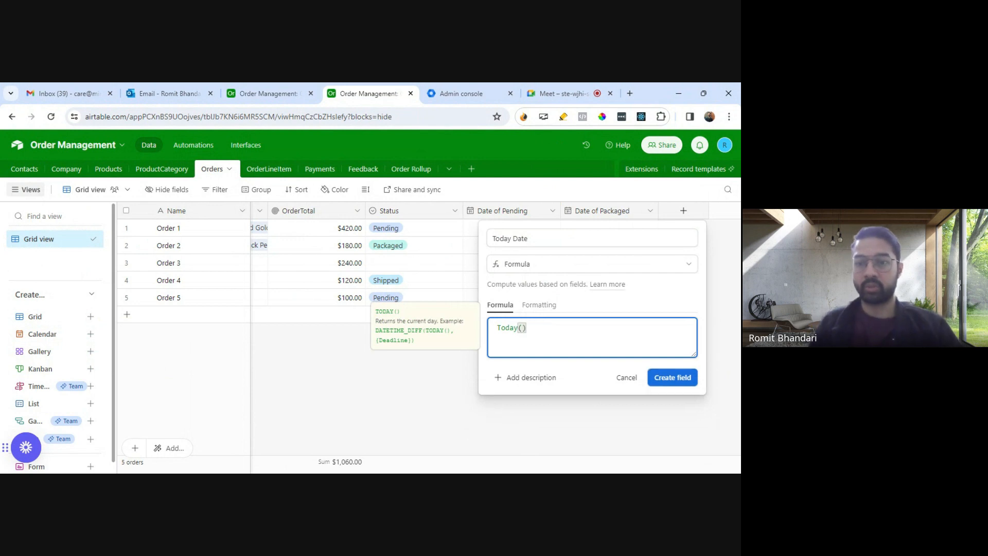
click(497, 328)
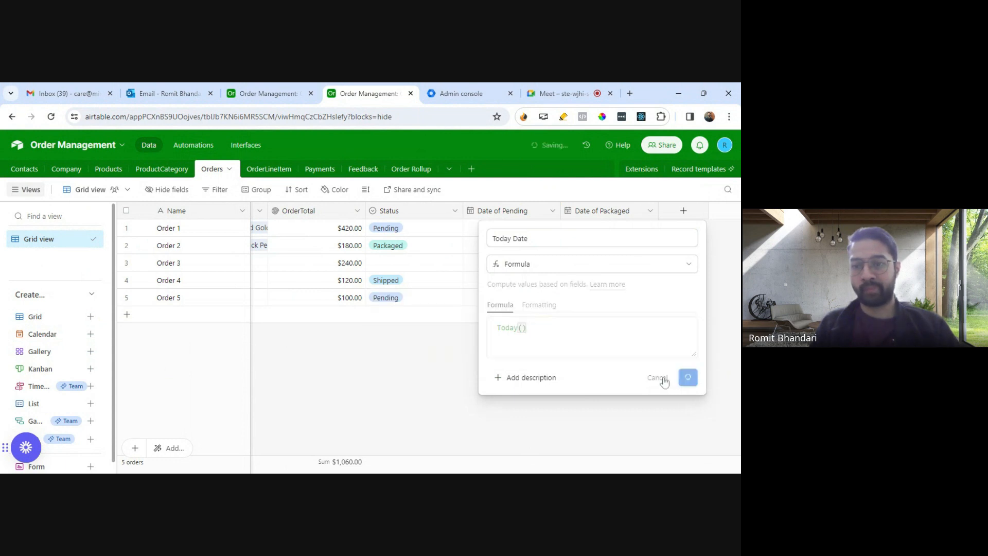
click(664, 378)
Step: Open the Today Date field for editing, try the Date field type, and return it to Formula
click(722, 211)
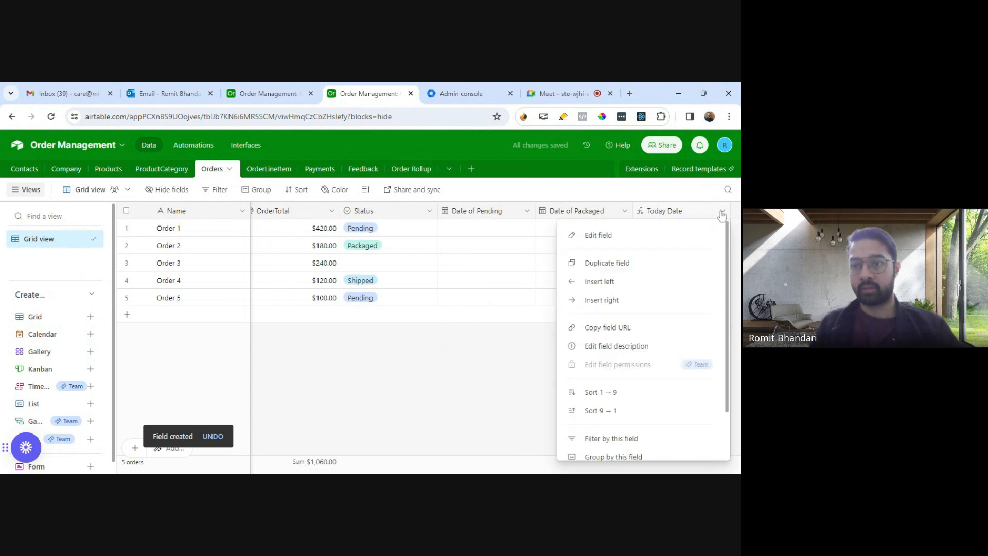
click(638, 238)
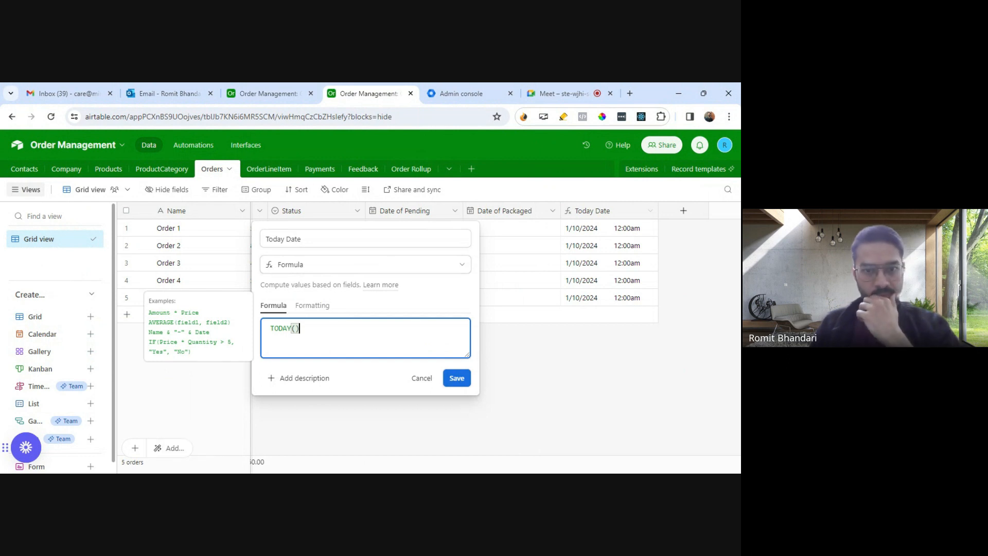
click(295, 329)
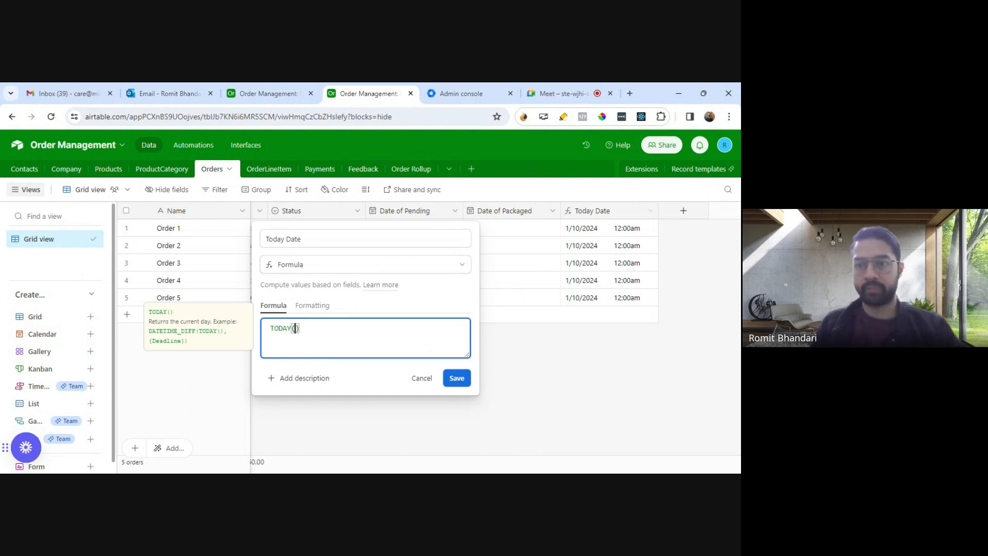
click(364, 269)
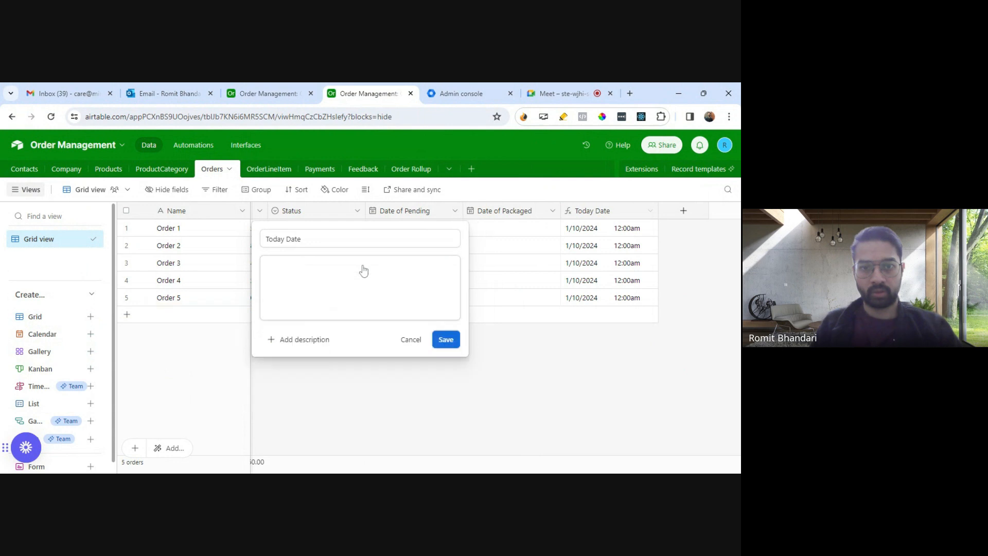
text(Date)
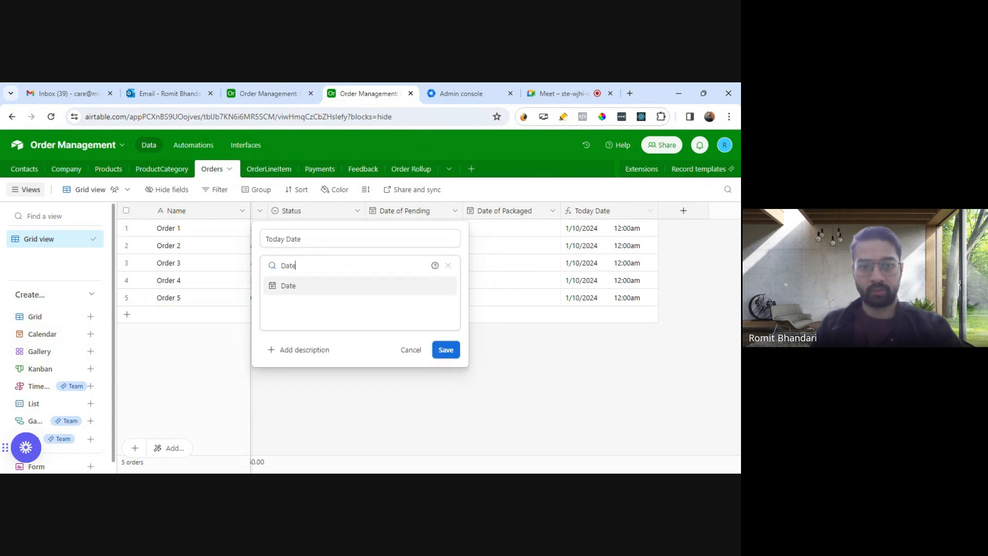
click(303, 286)
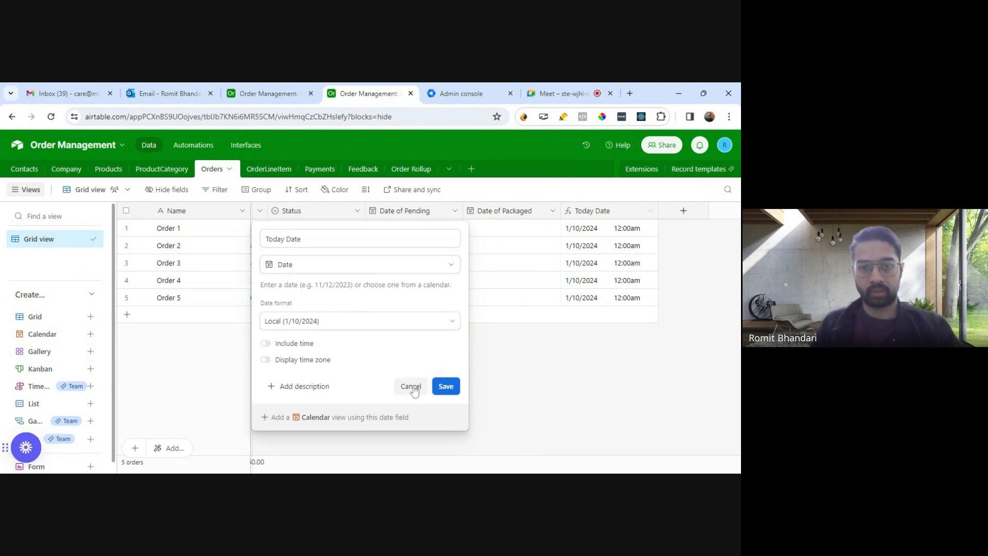
click(309, 265)
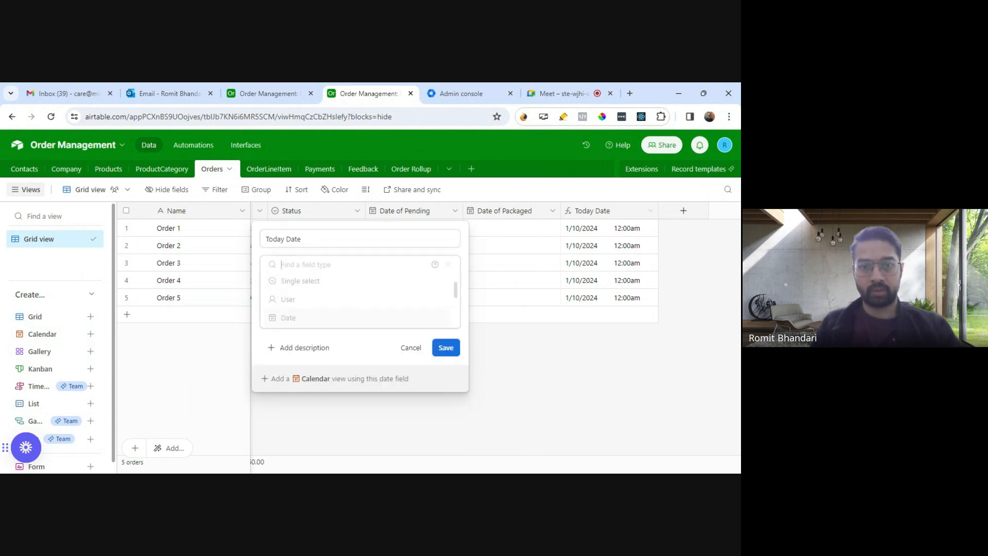
text(fo)
click(300, 290)
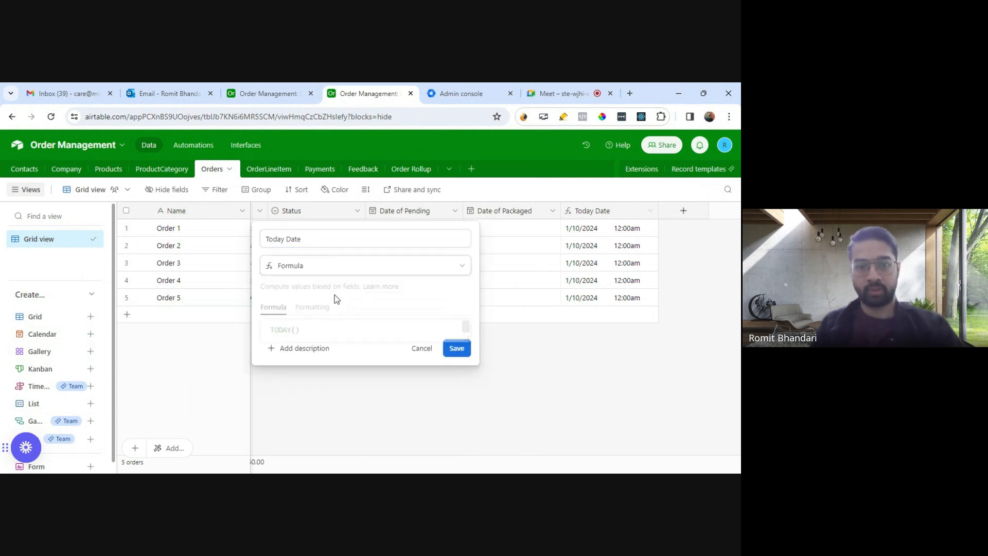
click(335, 326)
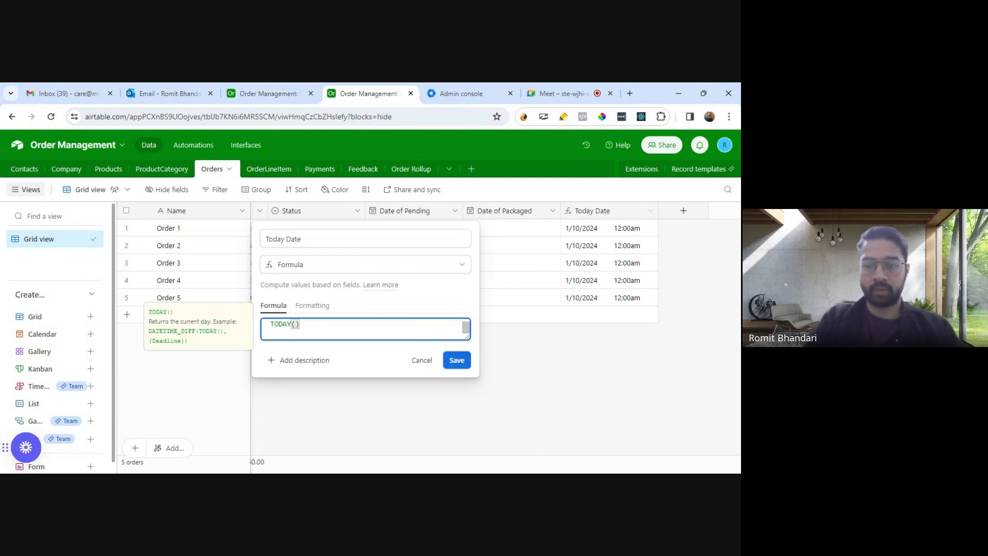
Step: Search the web for "today date in airtable without time" and open the Airtable Community thread on TODAY() without a time-stamp
click(630, 93)
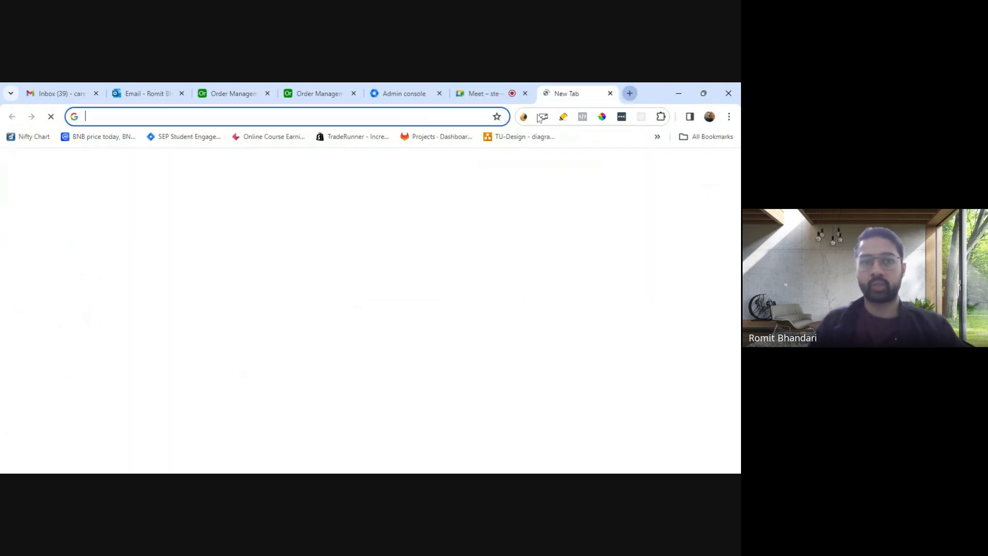
text(to)
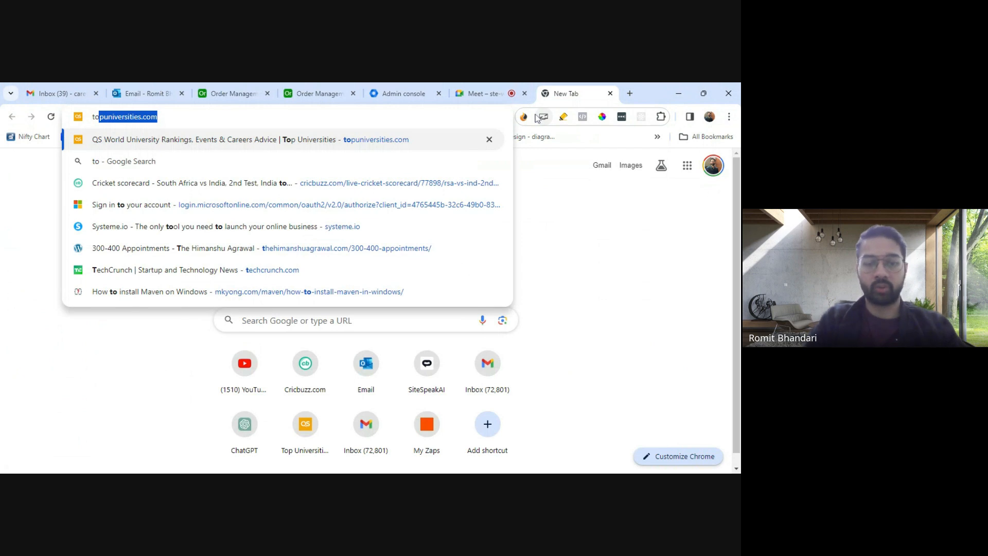
text(day date in ai)
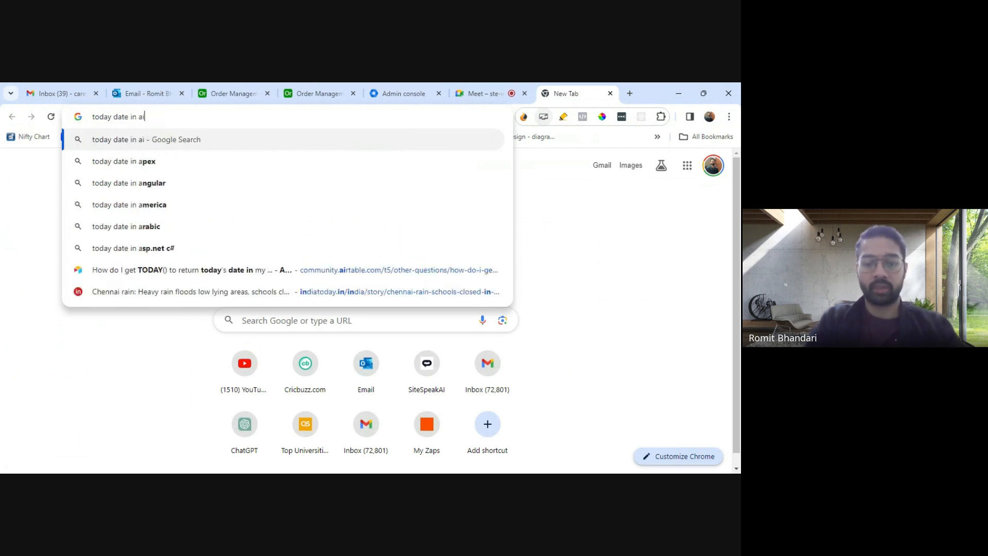
text(rtable without time)
key(Return)
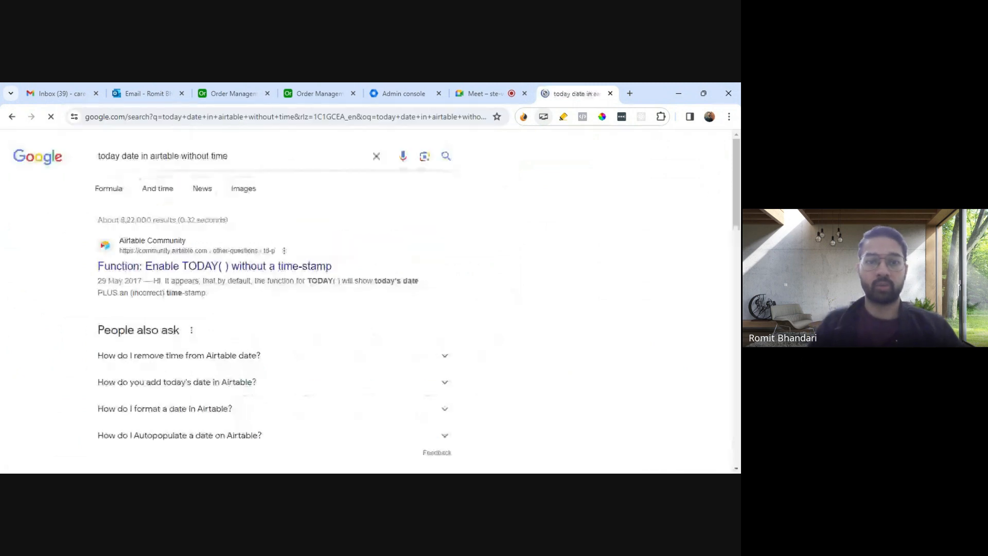
middle_click(242, 266)
click(576, 102)
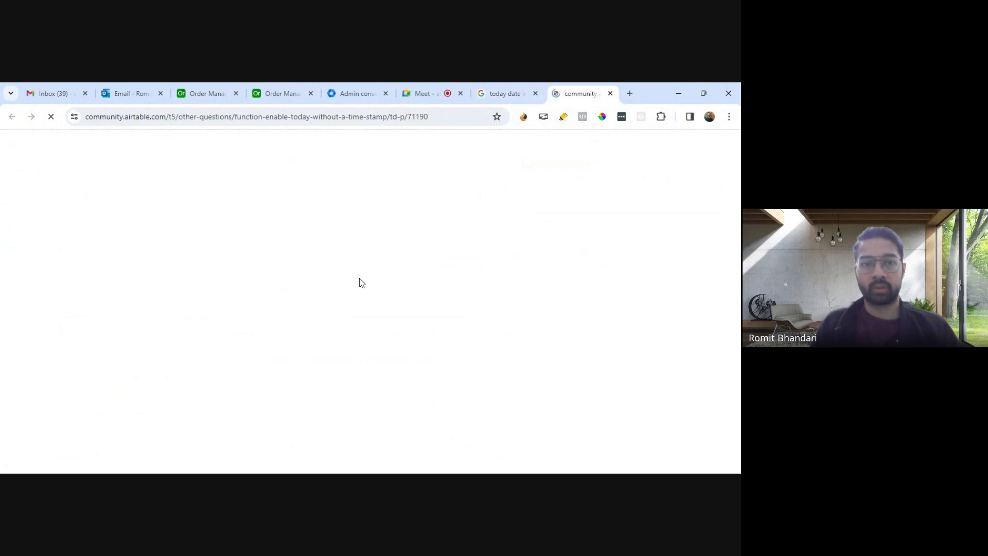
scroll(360, 306, down, 5)
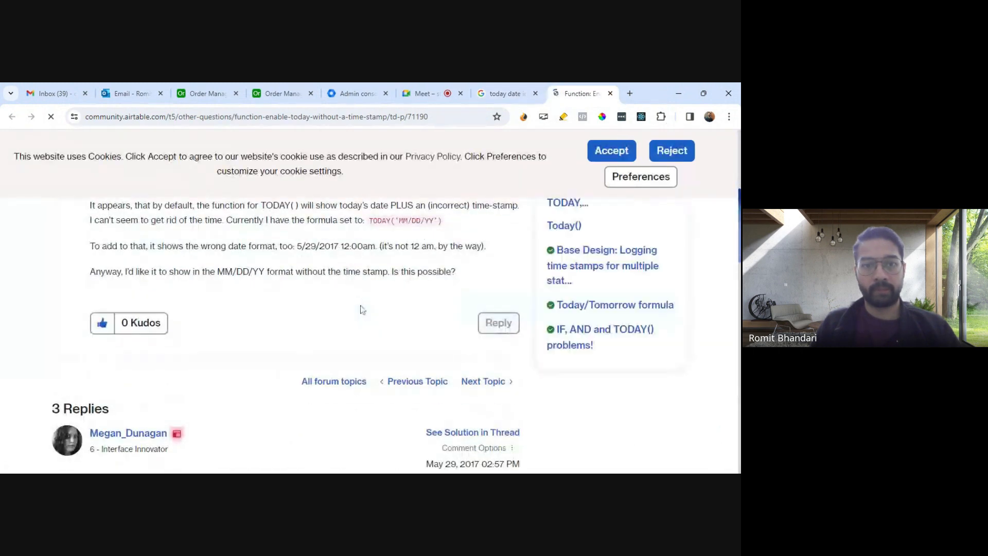
Step: Copy TODAY('MM/DD/YY') from the thread's question and save it as the Today Date field's formula
drag(443, 275, 373, 284)
key(ctrl+c)
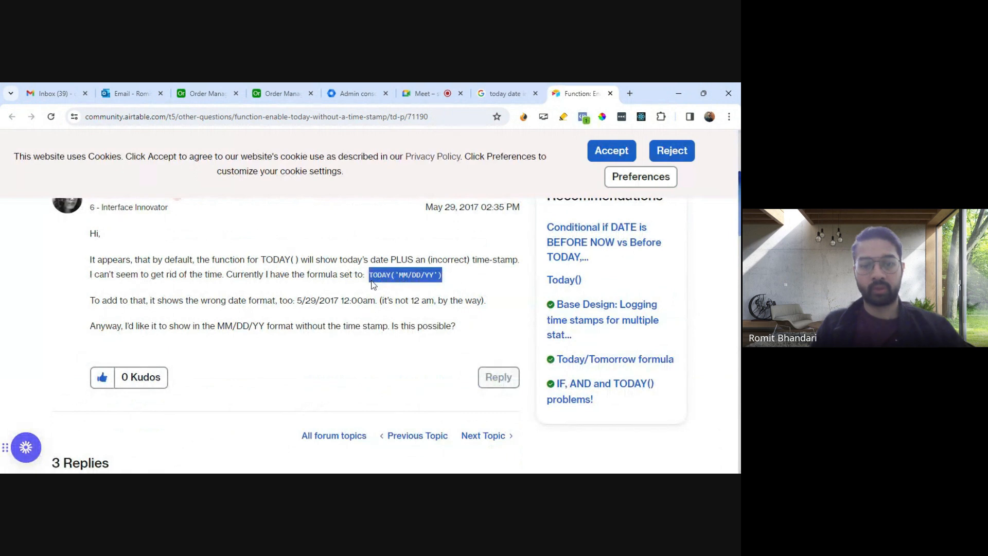
click(294, 95)
key(ctrl+a)
key(ctrl+v)
click(454, 378)
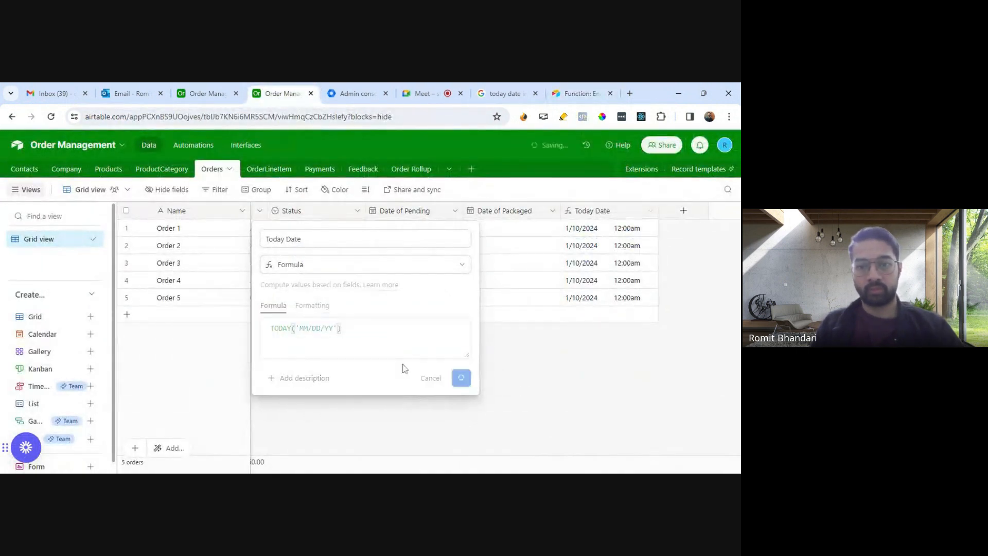
Step: Replace the Today Date formula with DATETIME_FORMAT(TODAY(), 'M/DD/YYYY') copied from the thread's first reply, and save the field
click(650, 211)
click(592, 231)
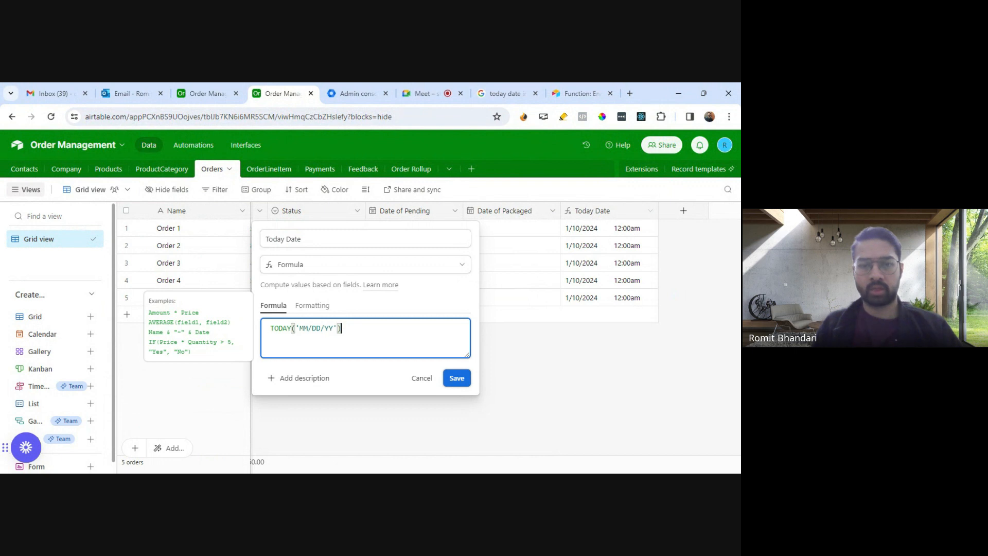
click(582, 93)
scroll(282, 304, down, 4)
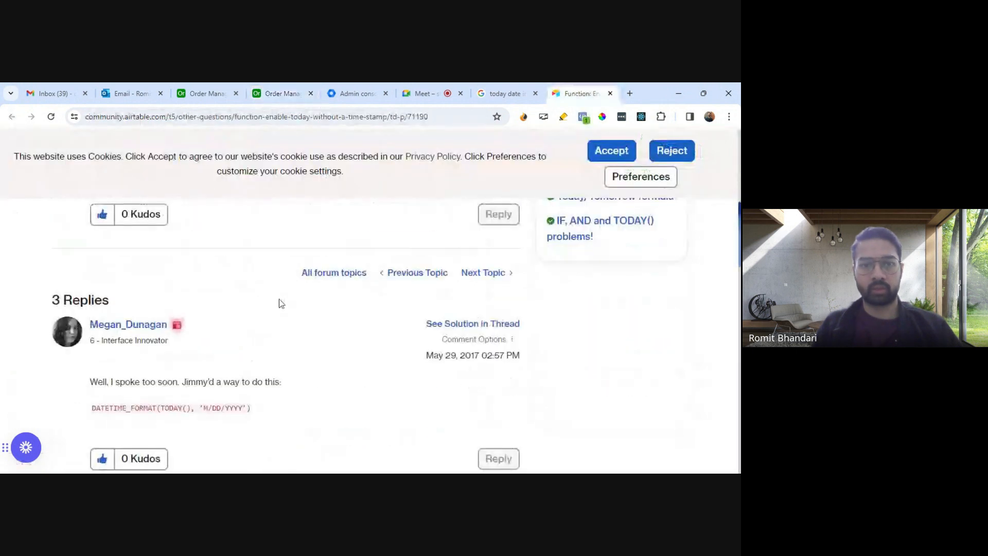
drag(269, 351, 86, 360)
key(ctrl+c)
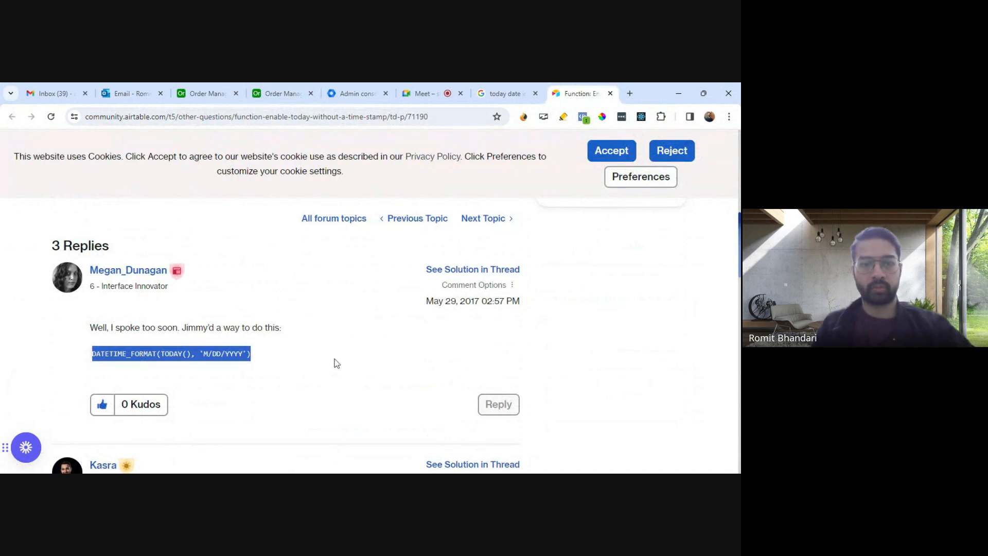
click(282, 93)
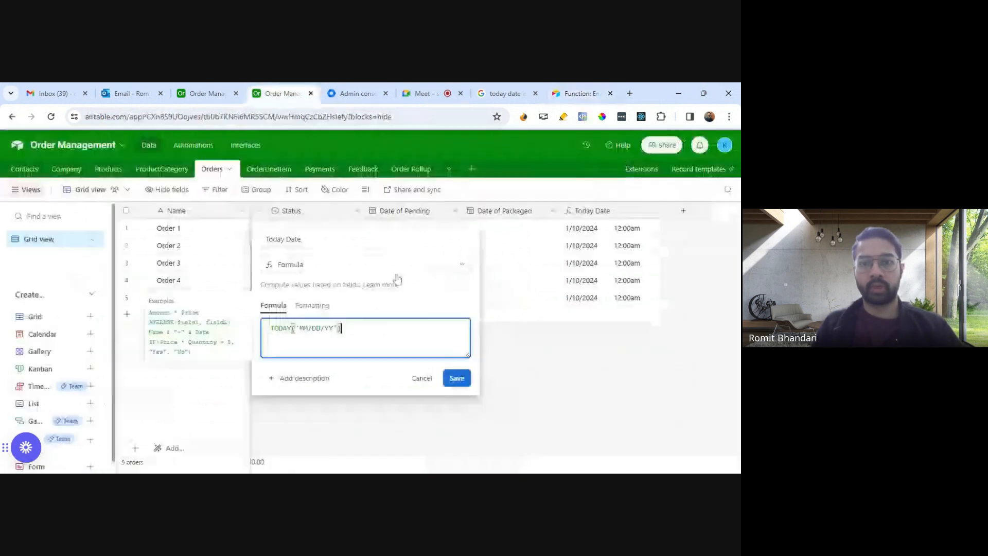
drag(342, 328, 254, 331)
key(ctrl+v)
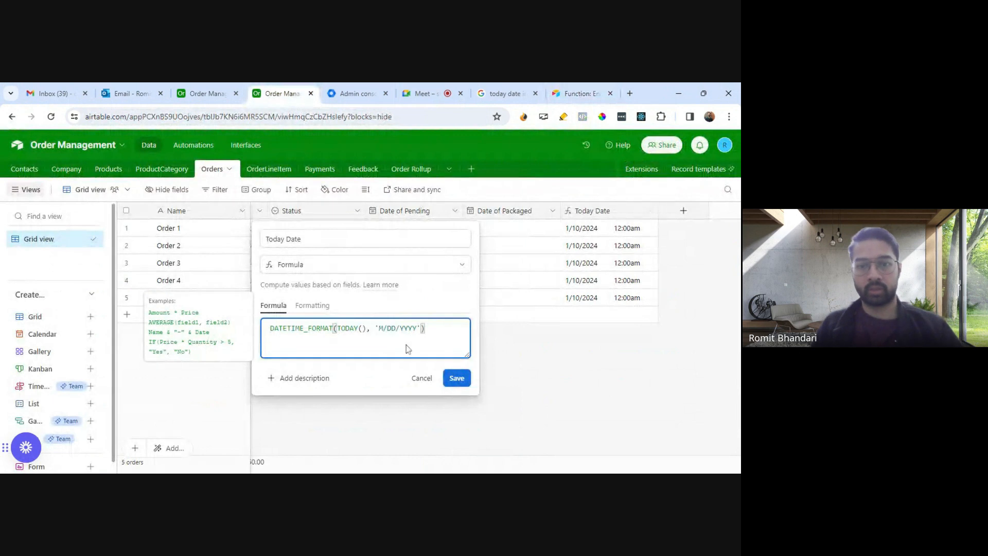
click(455, 378)
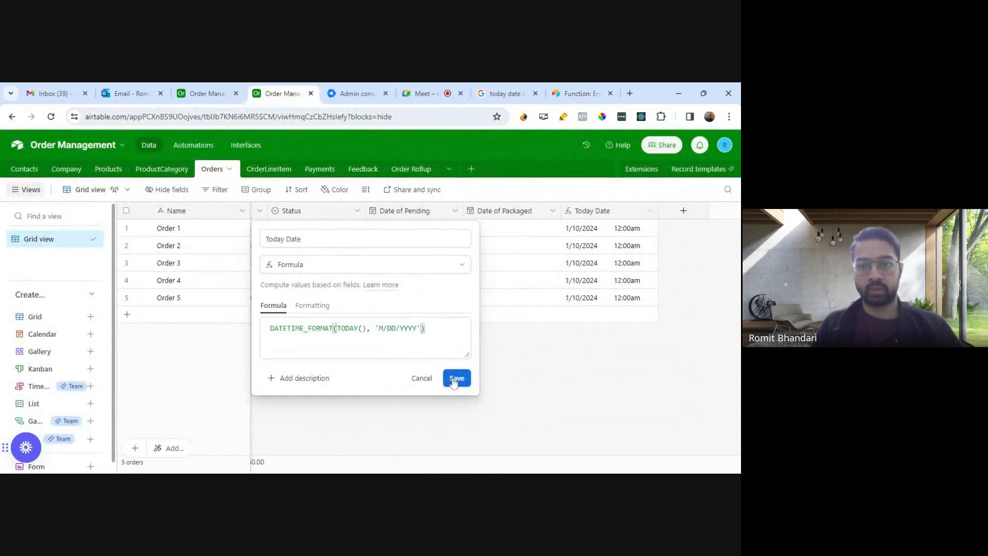
Step: Change the date format in the Today Date formula to 'MM/DD/YYYY' and save the field
click(650, 211)
click(592, 233)
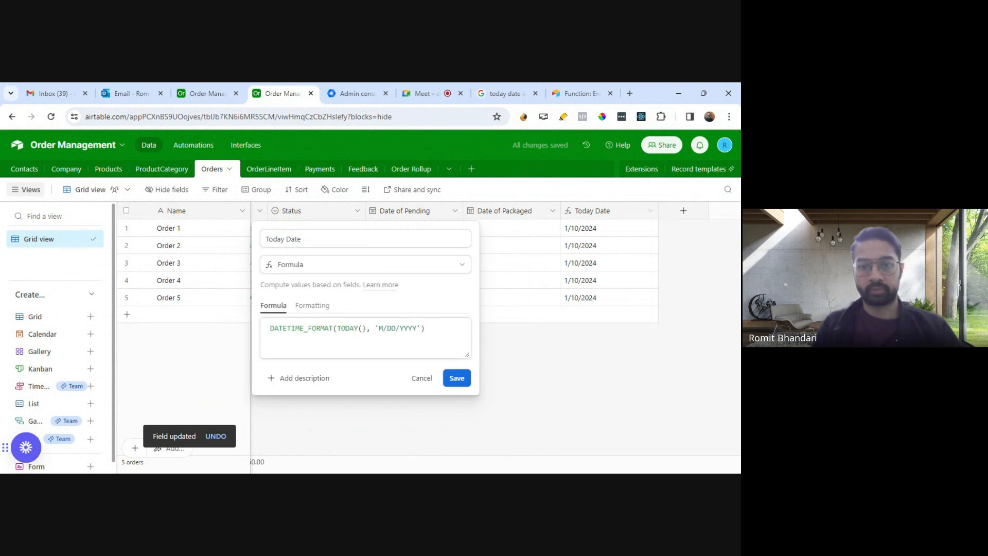
click(379, 327)
text(M)
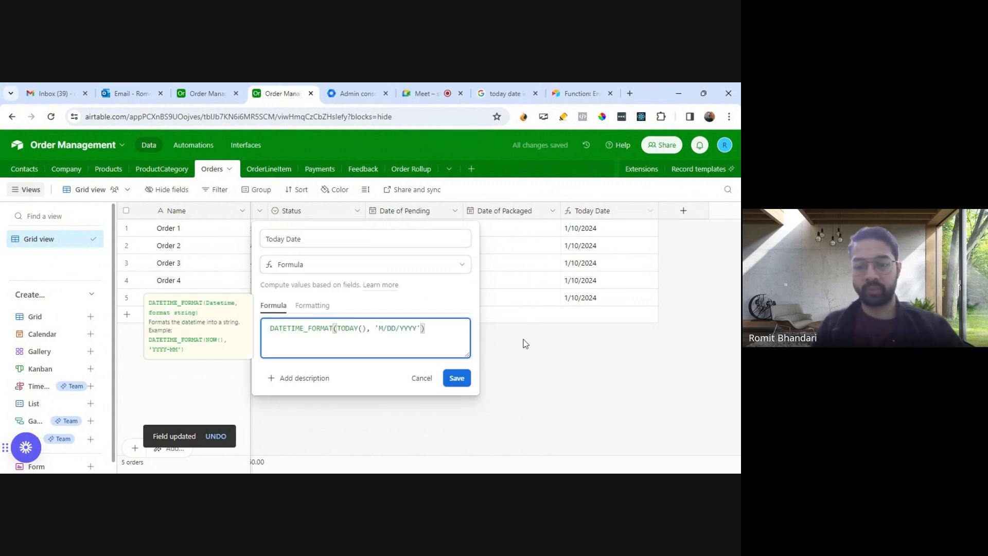
click(457, 377)
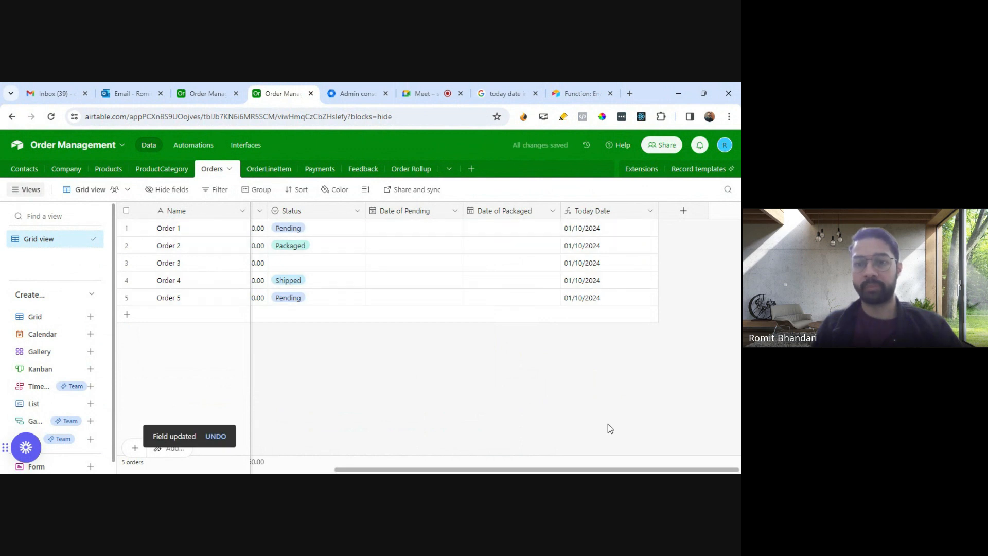
drag(597, 470, 624, 466)
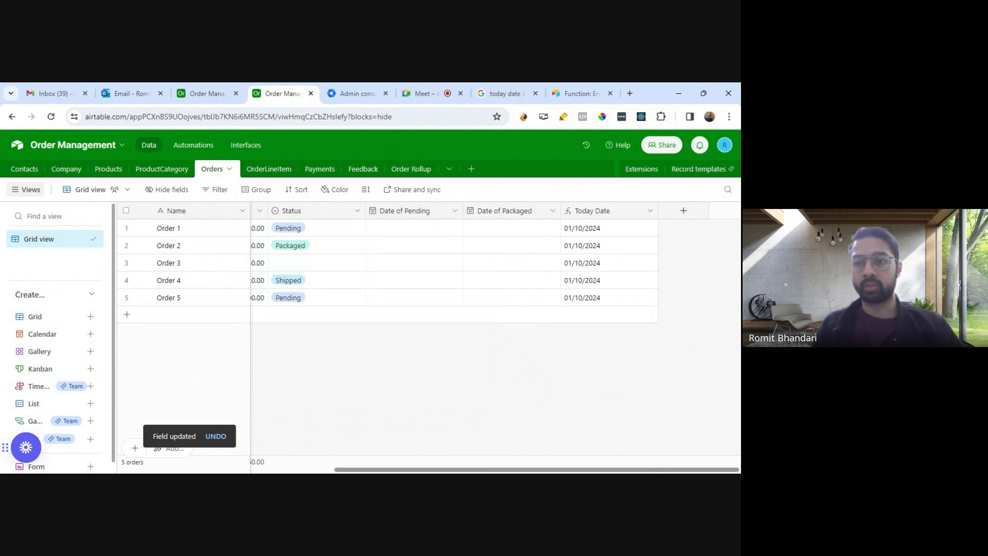
drag(624, 470, 647, 468)
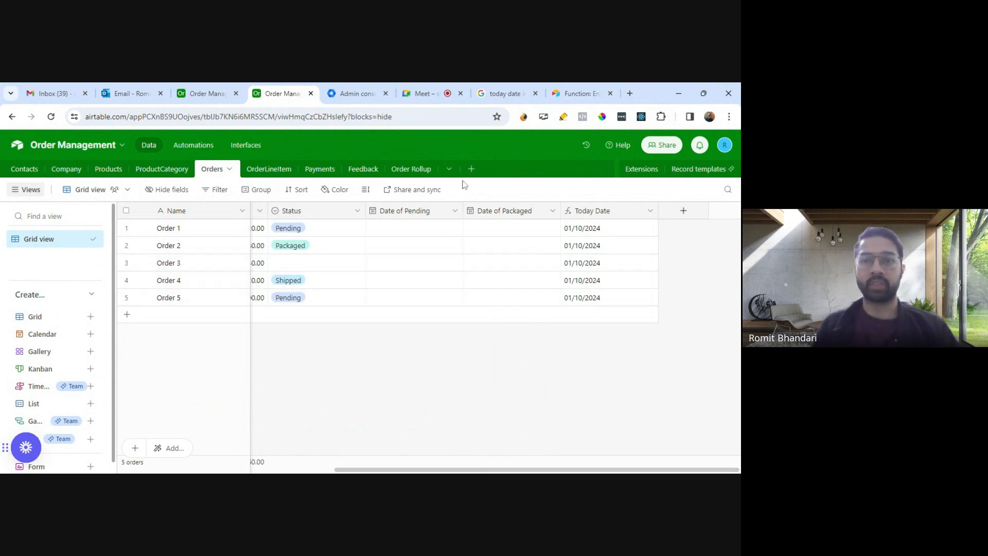
Step: Switch the update action's Date of Pending field to a dynamic value and fill it with the trigger record's Today Date
click(216, 96)
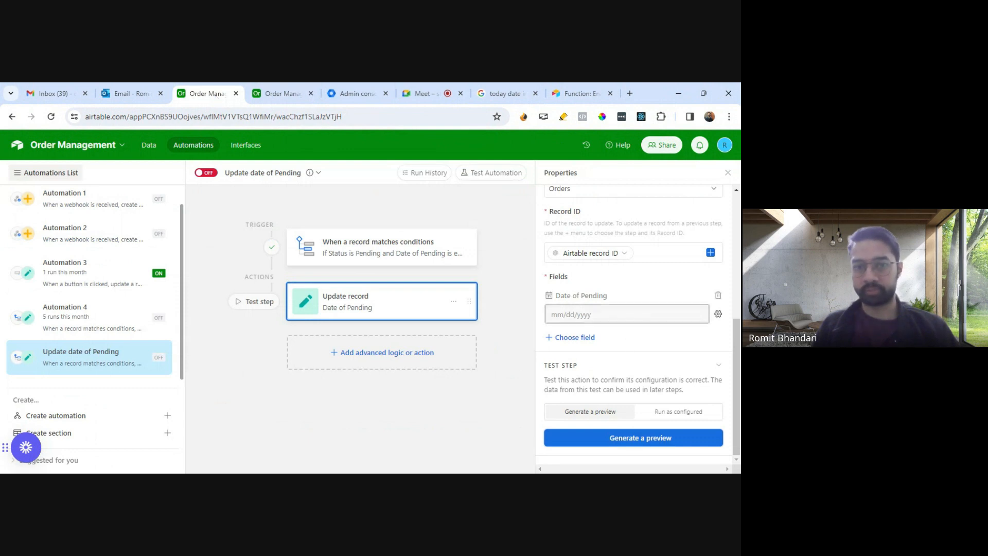
click(719, 314)
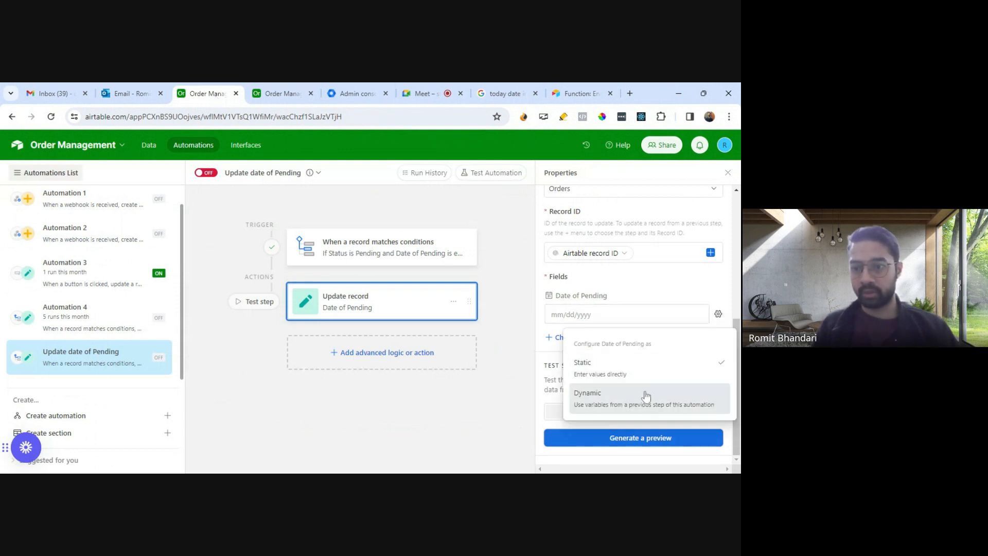
click(707, 406)
click(701, 315)
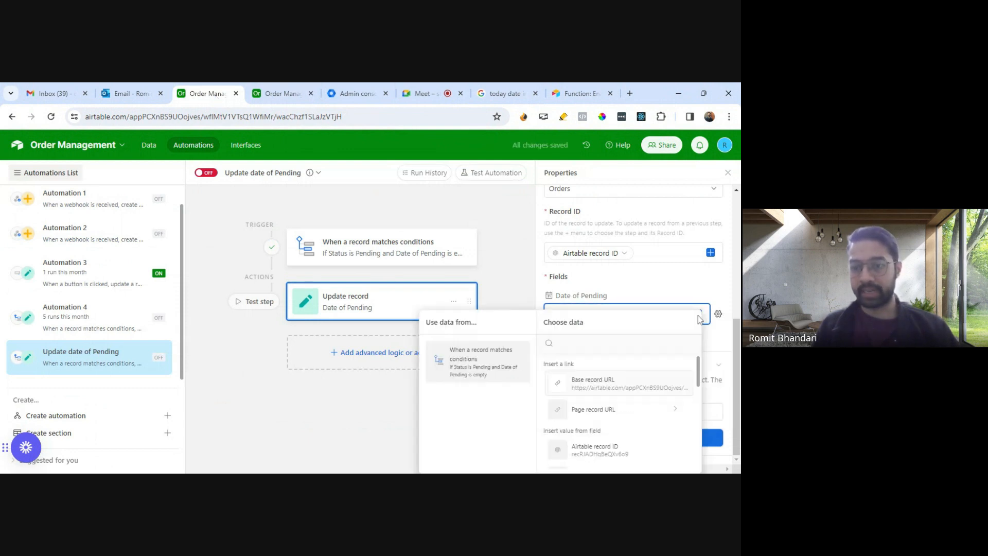
scroll(634, 291, down, 2)
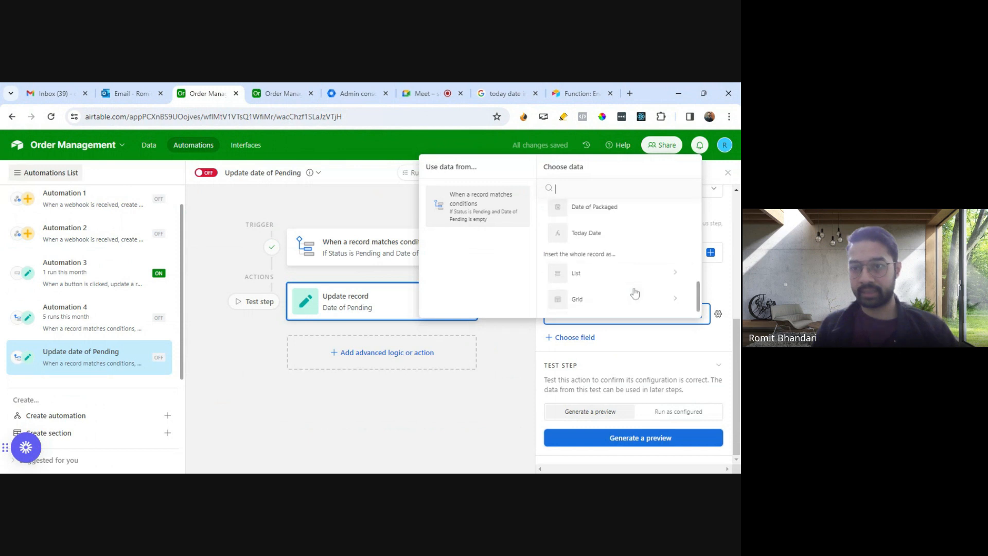
click(613, 235)
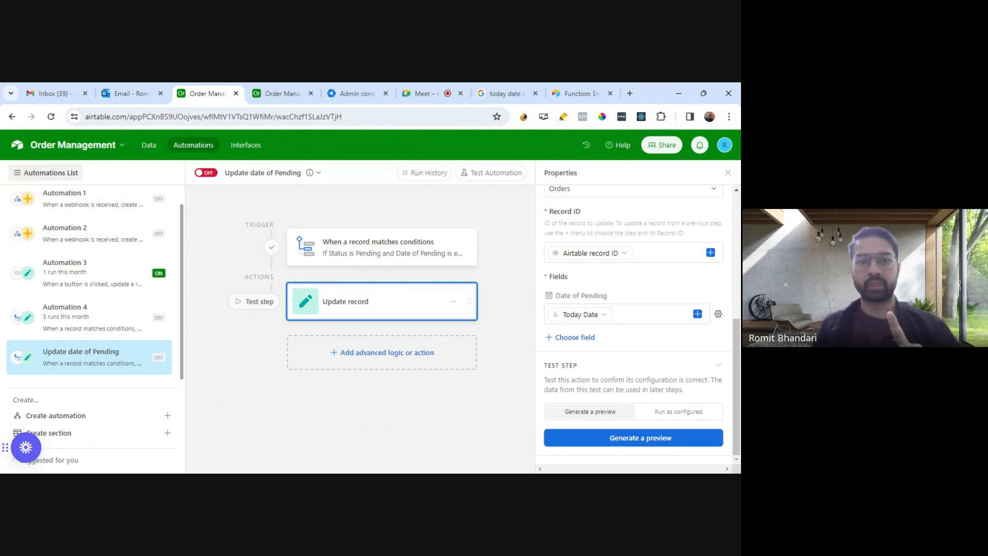
Step: Run the update action's test as configured, review the fields of the updated record, and close the test result
click(682, 412)
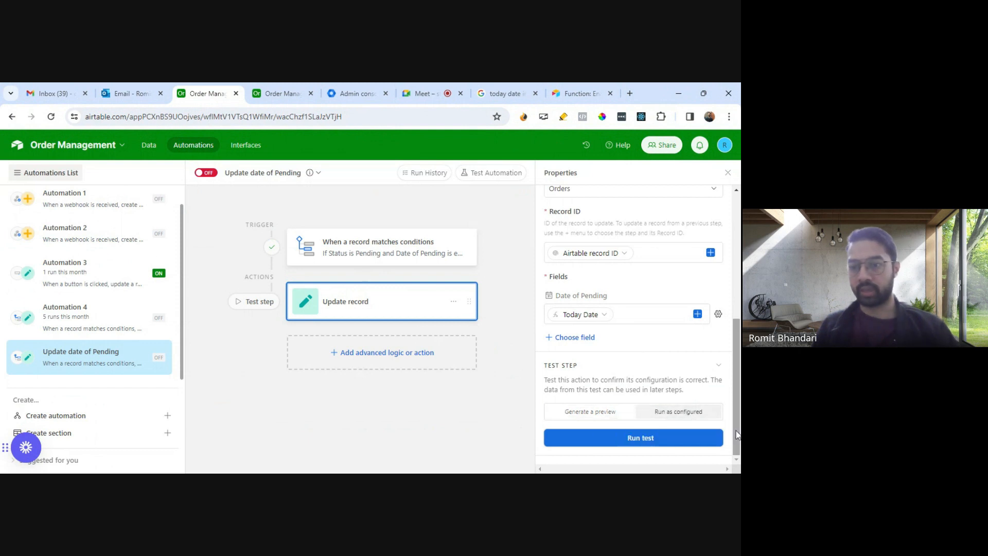
click(652, 441)
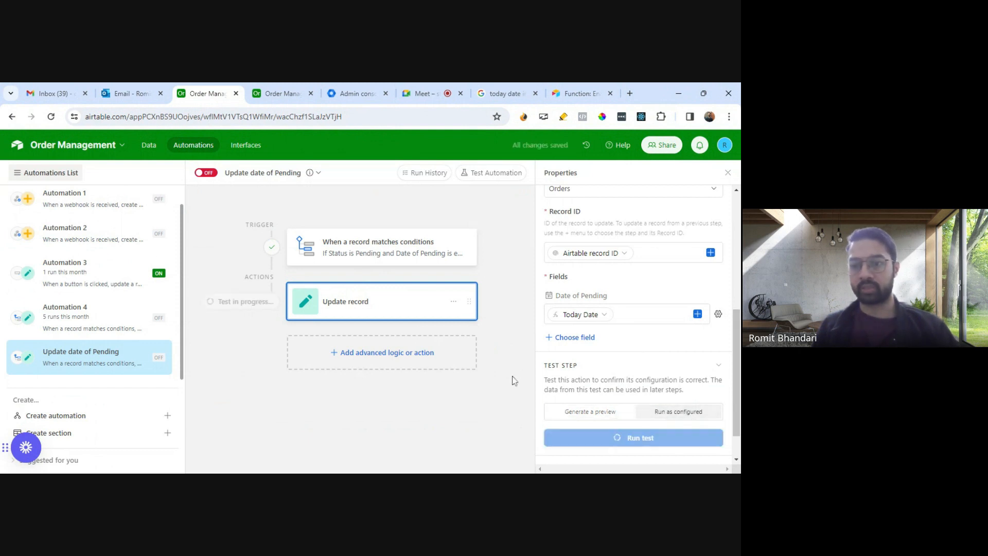
scroll(459, 323, down, 3)
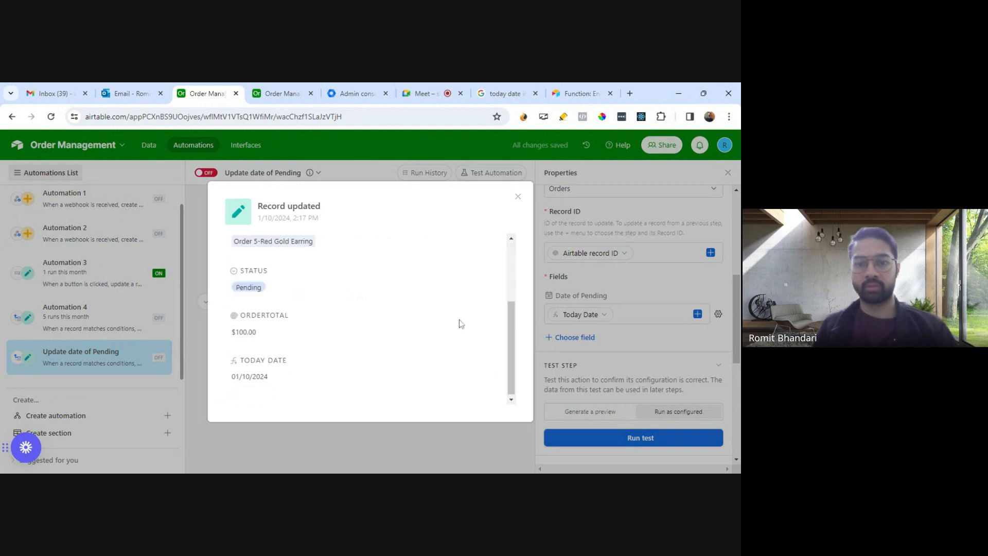
scroll(460, 323, up, 3)
scroll(461, 323, down, 2)
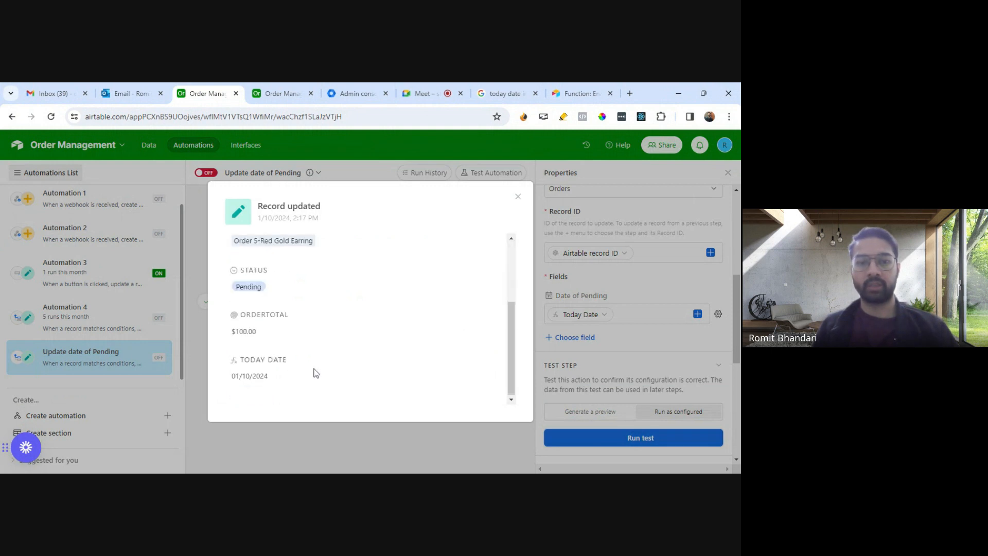
scroll(319, 368, up, 1)
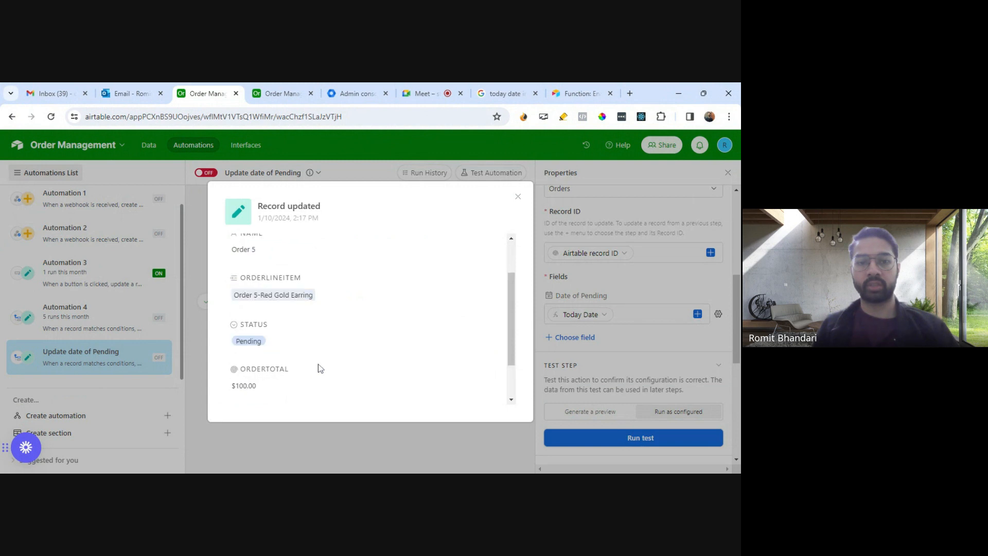
scroll(319, 369, up, 1)
scroll(364, 340, down, 2)
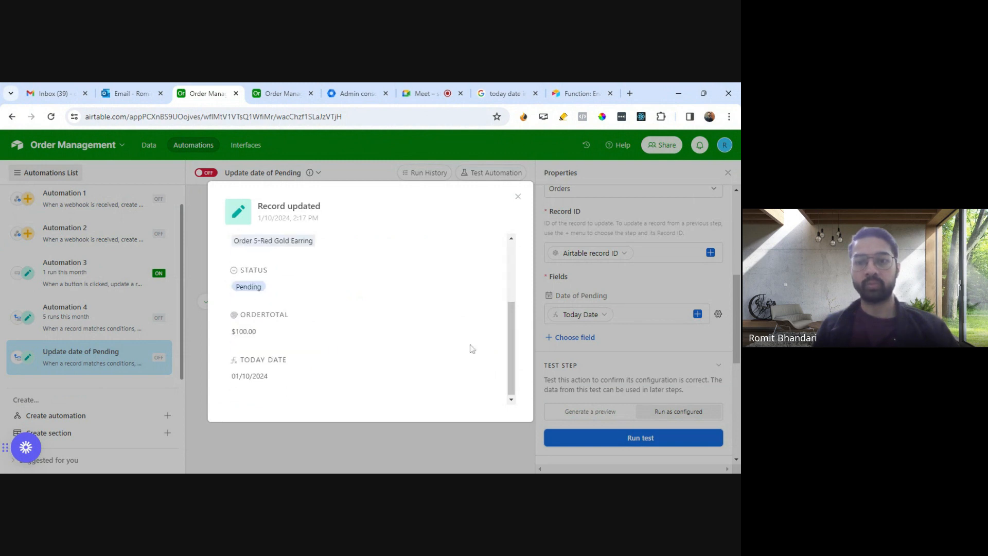
click(519, 197)
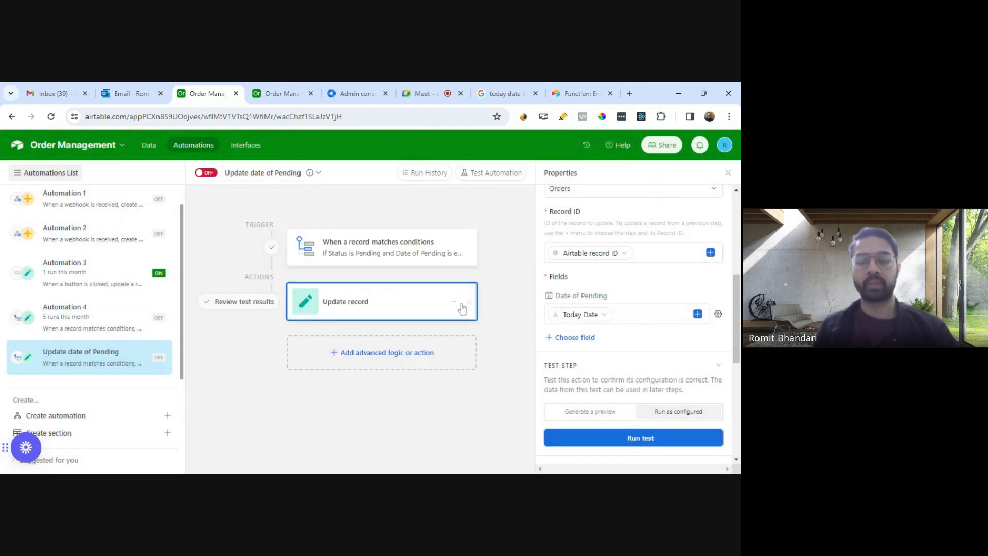
Step: Examine the Date of Pending column in the Orders table and the trigger conditions of the Update date of Pending automation
click(282, 94)
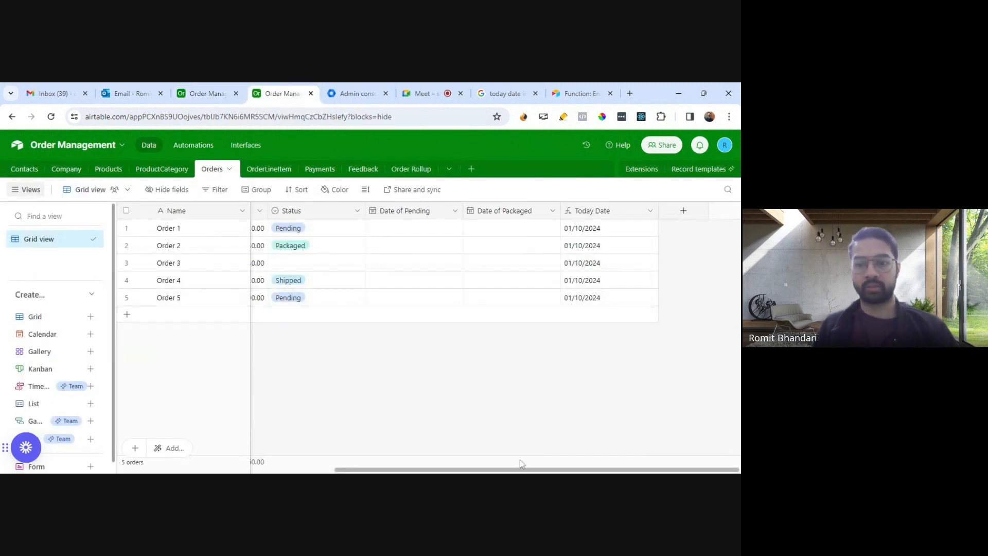
mouse_move(518, 470)
mouse_down()
mouse_move(378, 470)
mouse_move(509, 470)
mouse_up()
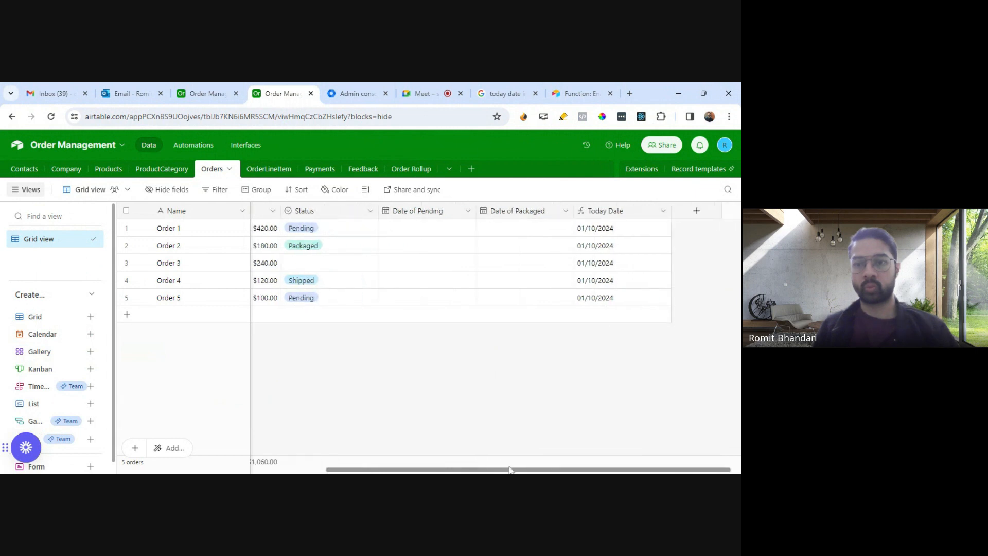
click(466, 212)
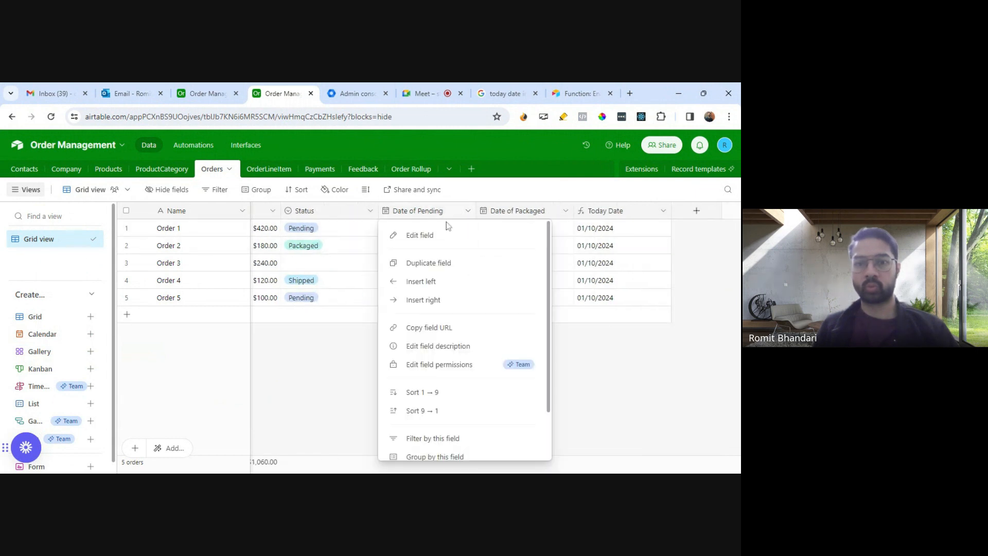
click(553, 321)
drag(459, 470, 422, 469)
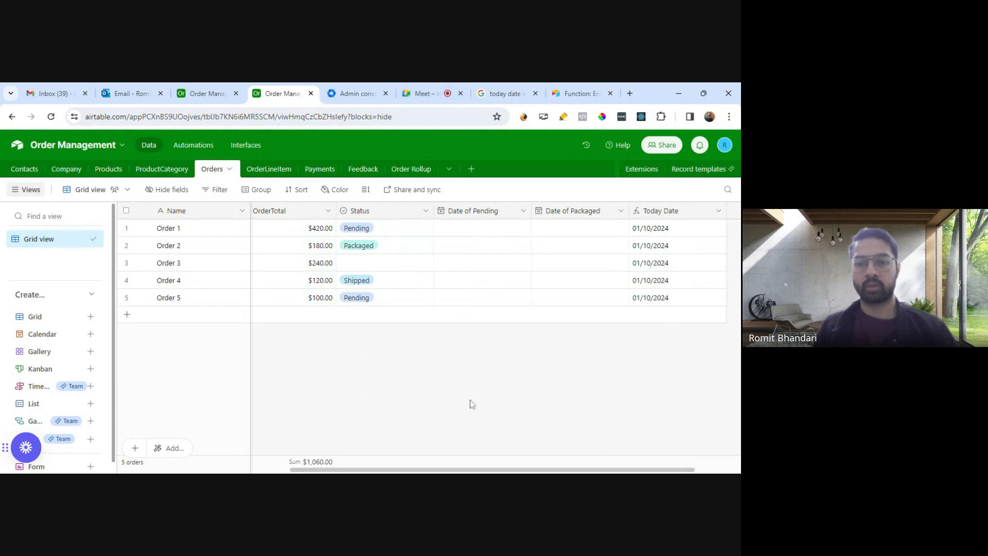
click(427, 94)
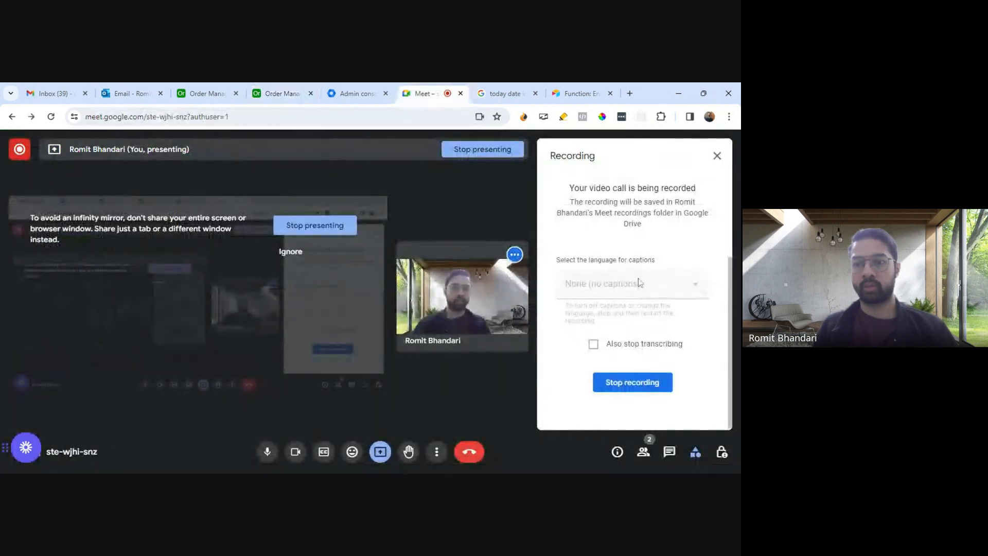
click(282, 93)
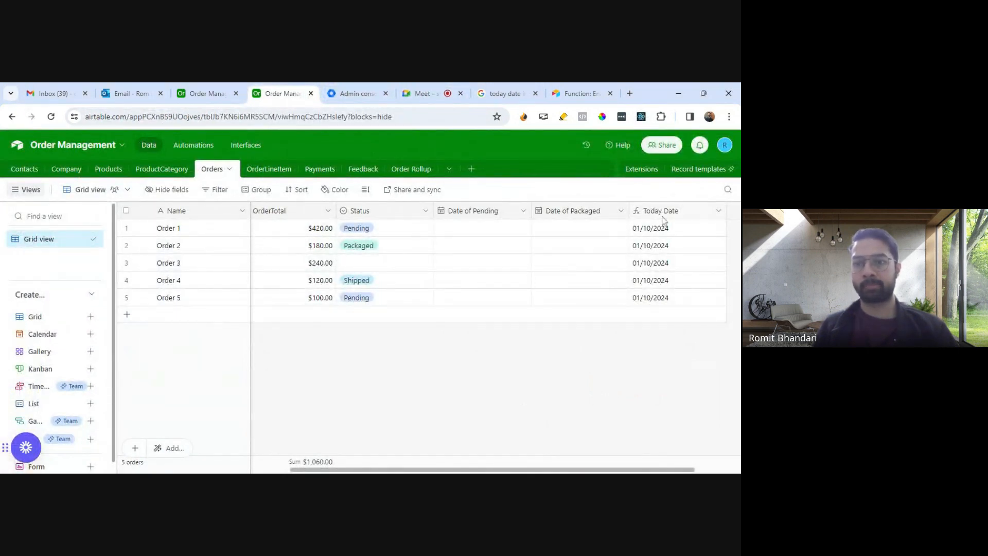
click(206, 148)
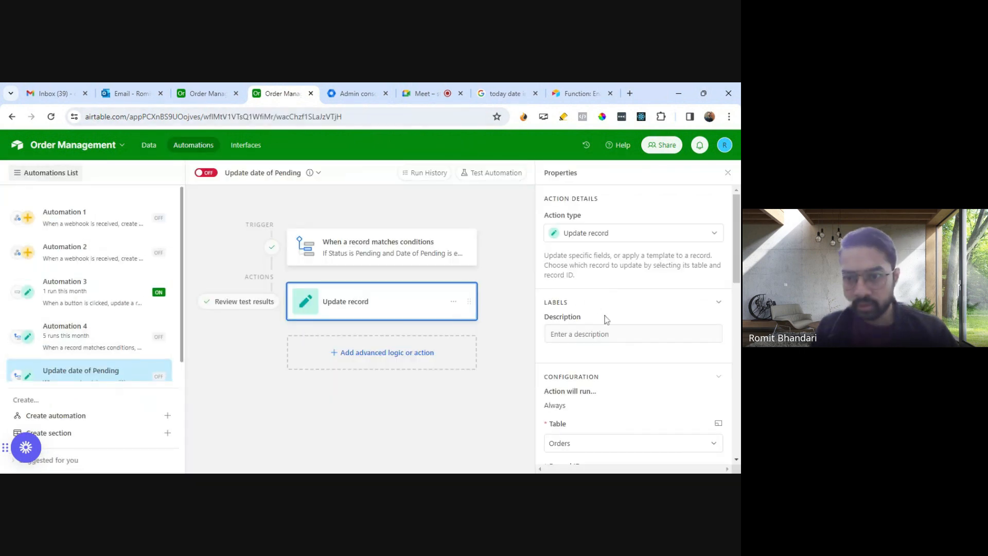
scroll(604, 319, down, 2)
click(353, 242)
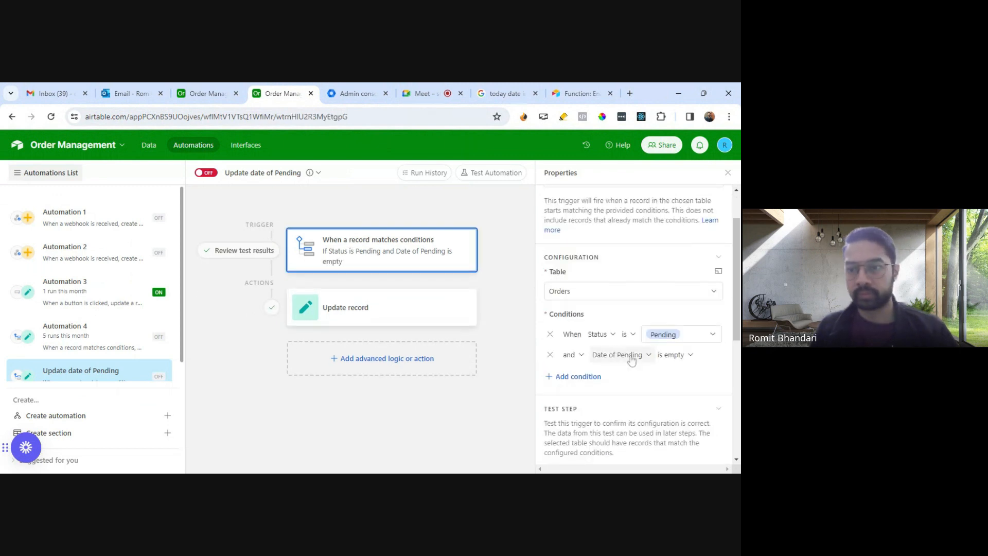
click(207, 96)
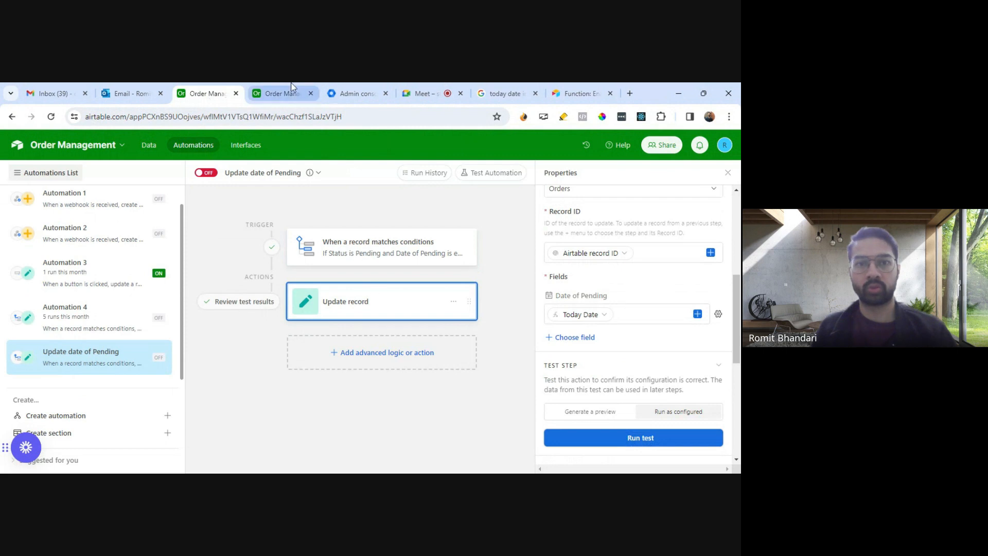
click(290, 95)
Step: Return to the Orders table and set the Status of Order 3 to Pending
click(149, 145)
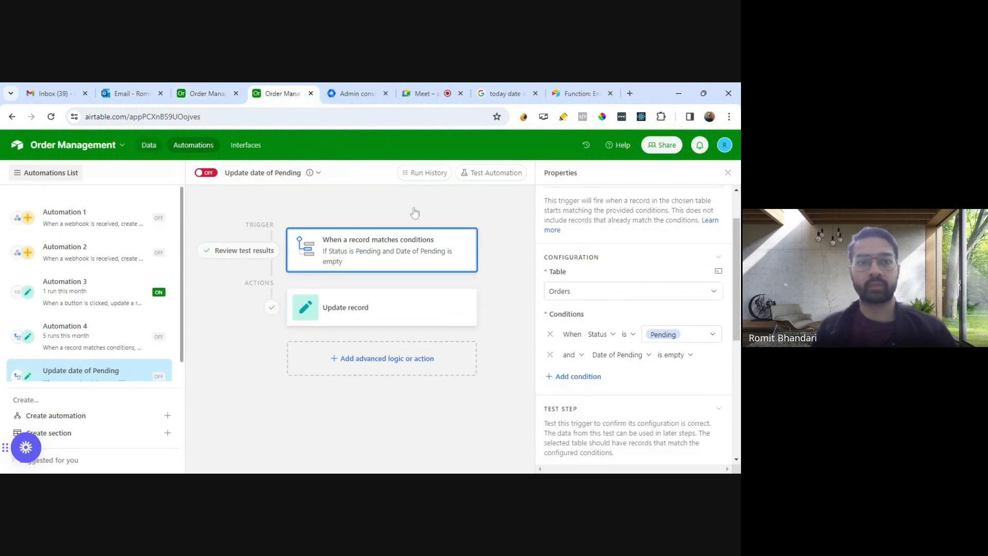
click(391, 246)
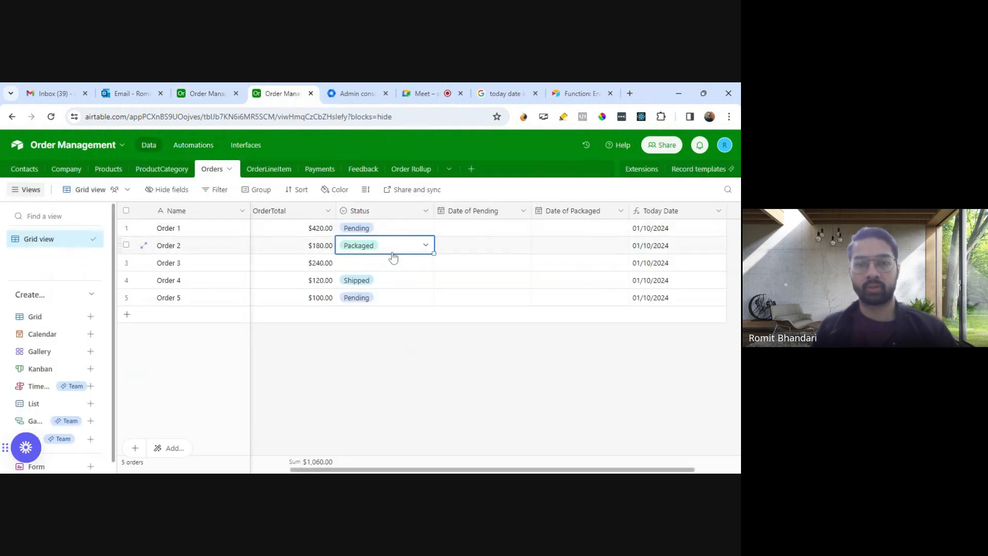
click(384, 263)
click(426, 263)
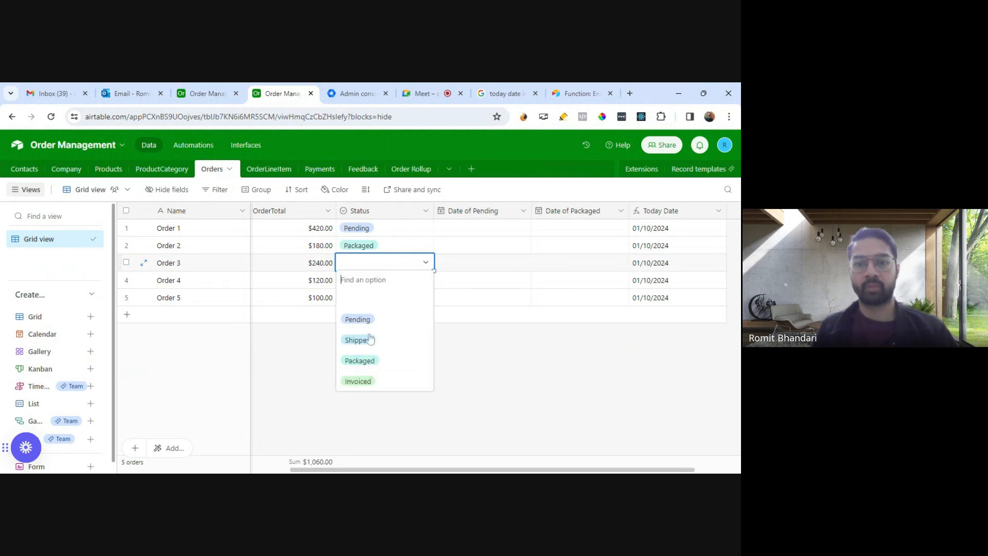
click(363, 320)
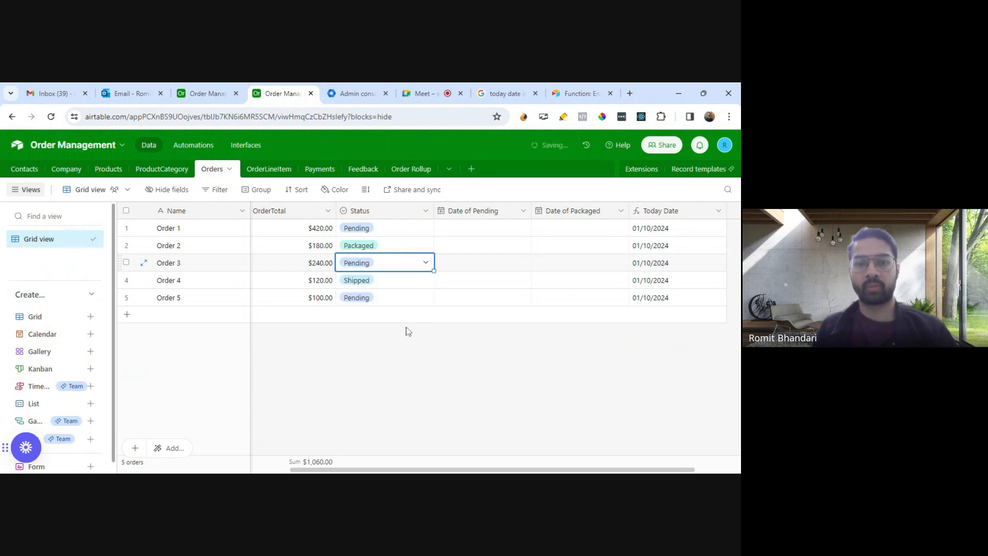
click(506, 353)
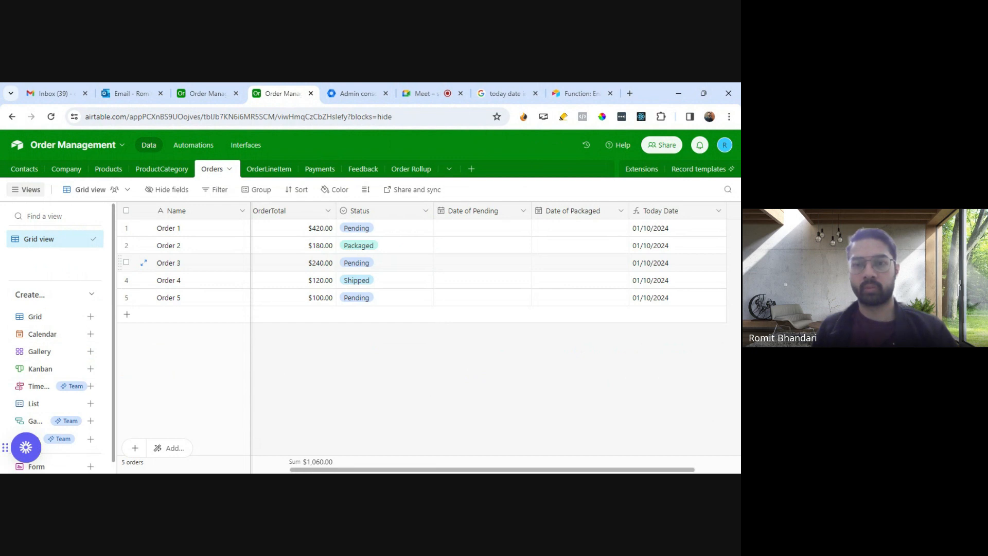
Step: Check the Date of Pending field's date format, and save the Today Date formula with the format 'M/DD/YYYY', accepting the impact on the dependent automation
click(522, 211)
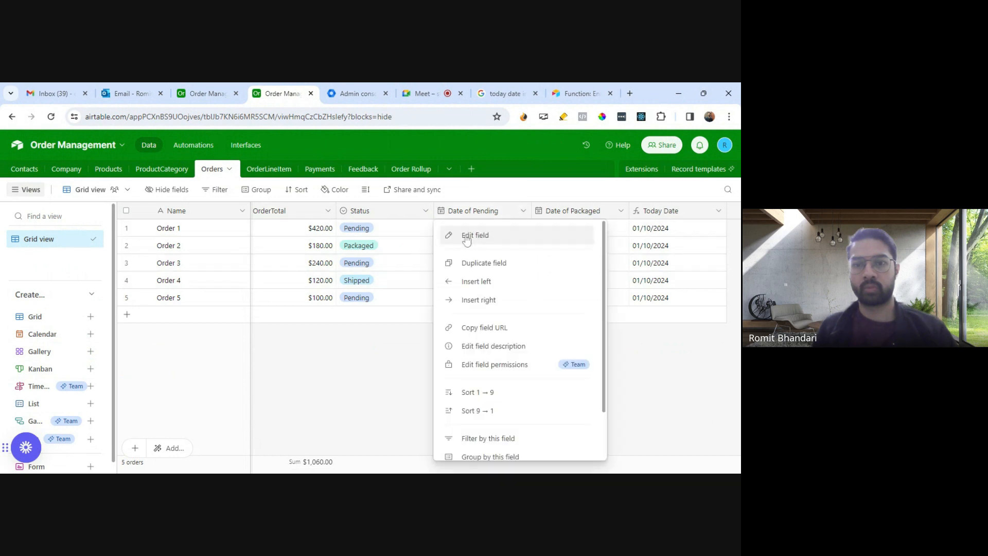
click(476, 235)
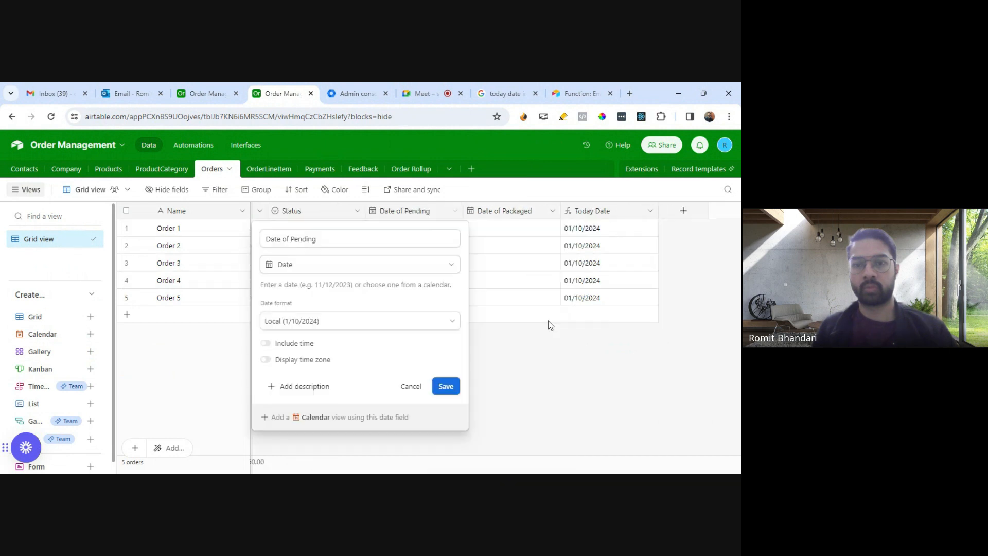
click(412, 391)
click(650, 211)
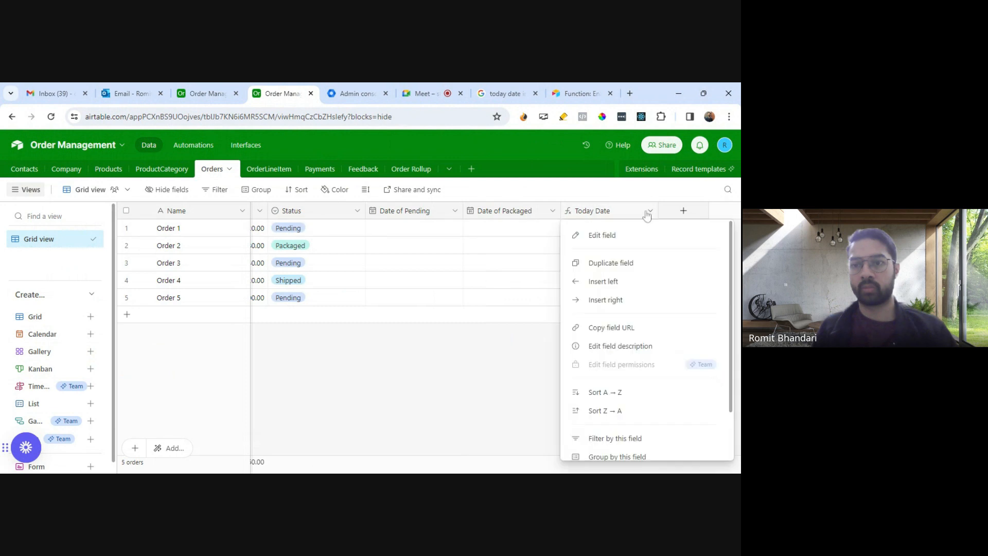
click(603, 233)
click(379, 328)
key(BackSpace)
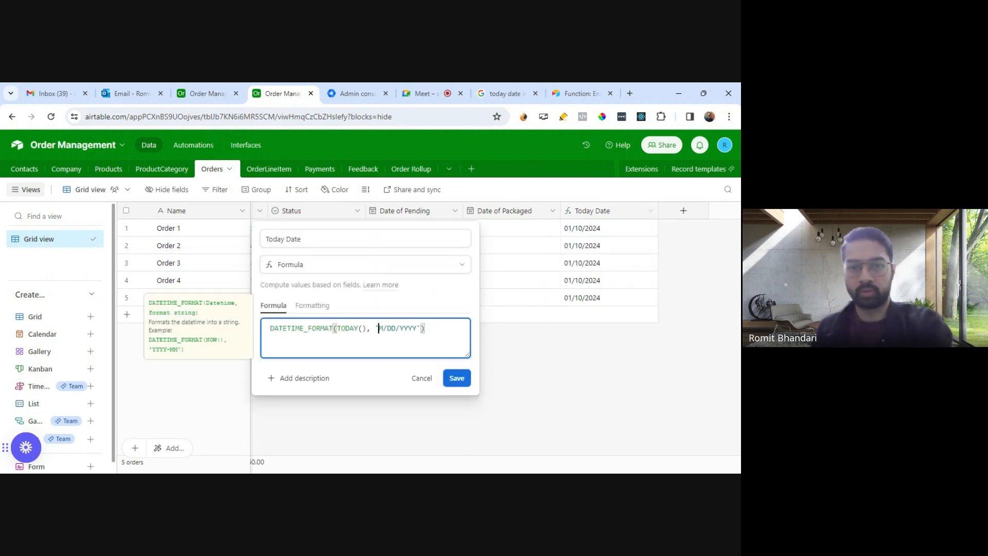
click(456, 379)
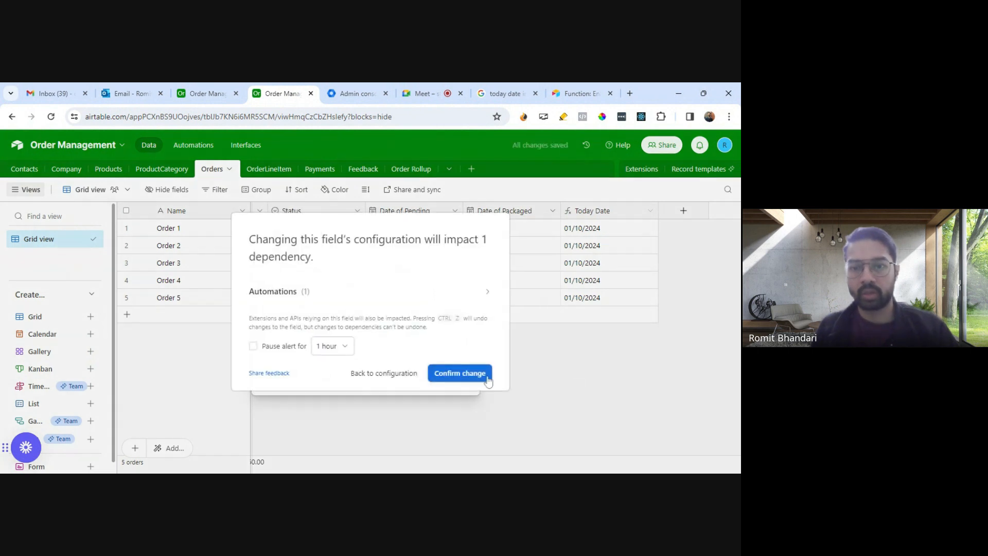
click(469, 375)
Step: Set the Status of Order 4 to Pending
click(316, 265)
click(336, 279)
click(357, 280)
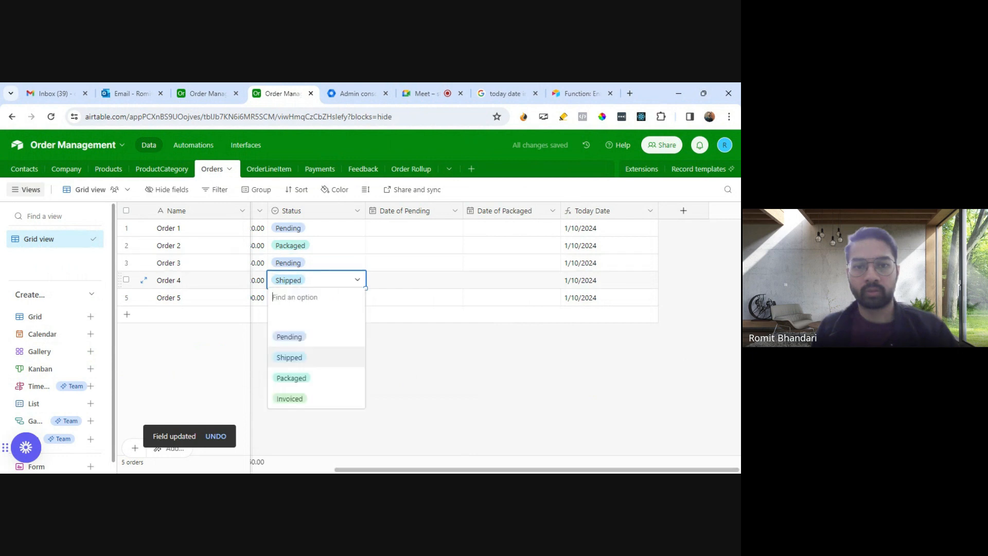
click(298, 335)
click(438, 345)
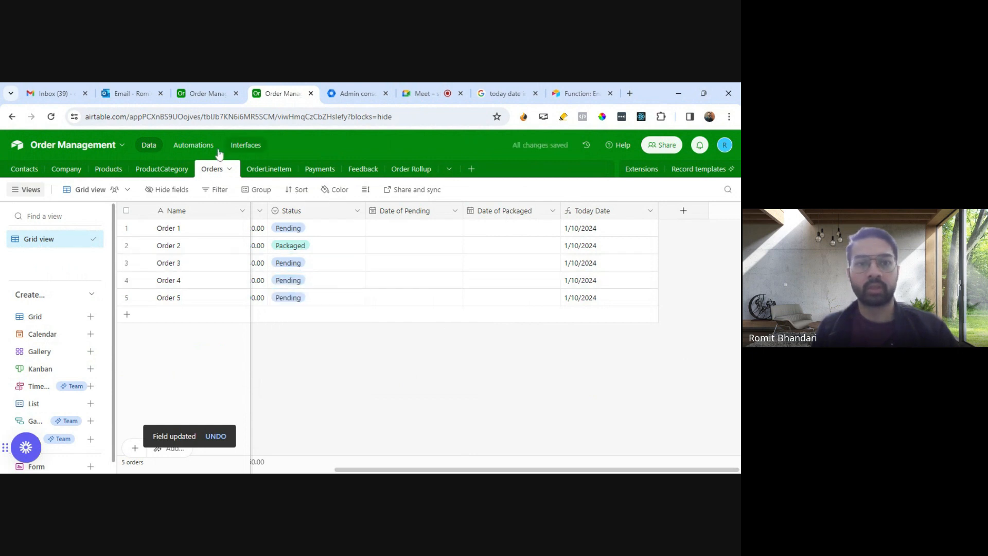
Step: Turn on the Update date of Pending automation
click(207, 93)
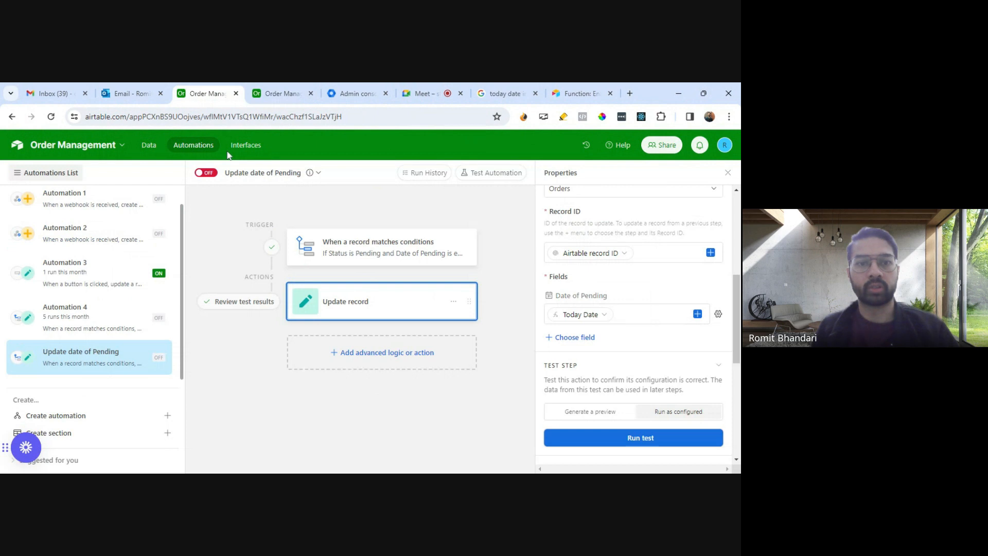
click(206, 172)
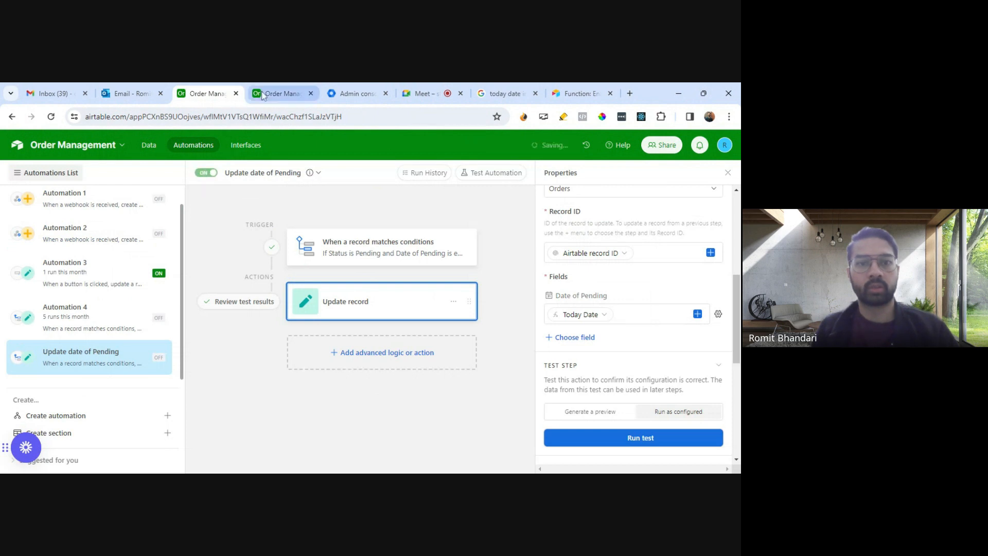
Step: Return to the Orders table, set the Status of Order 2 to Pending, and check its Date of Pending
click(278, 93)
click(326, 282)
click(327, 283)
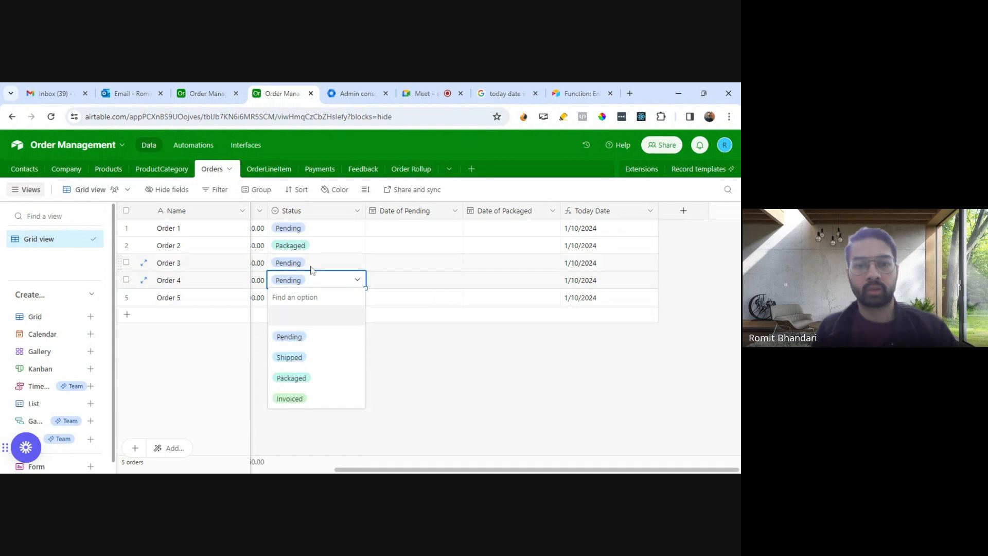
click(316, 244)
click(304, 302)
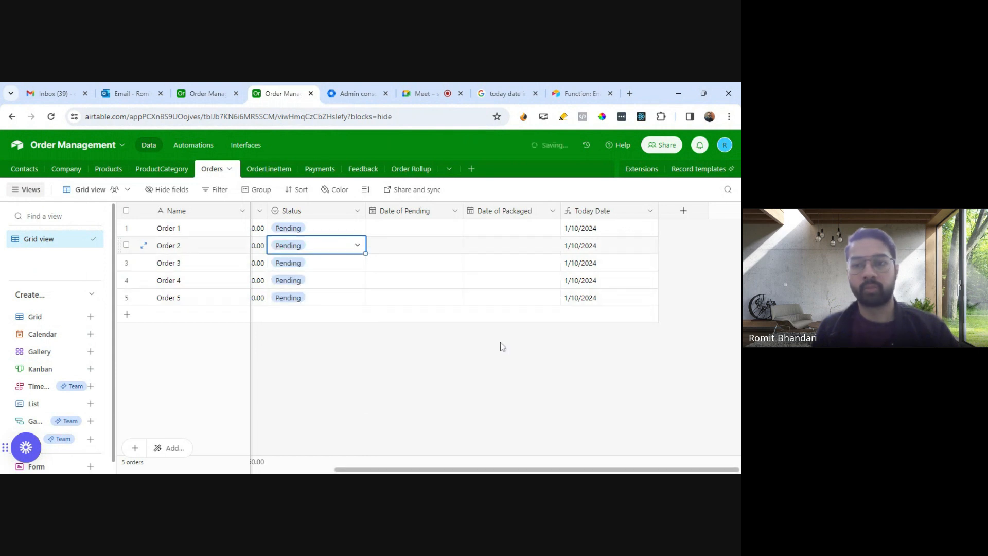
click(488, 354)
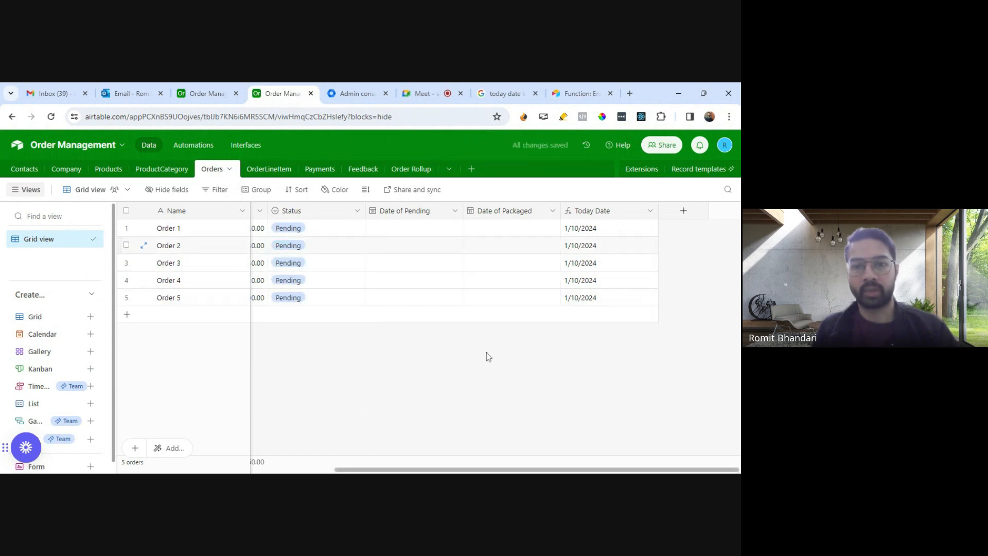
click(424, 251)
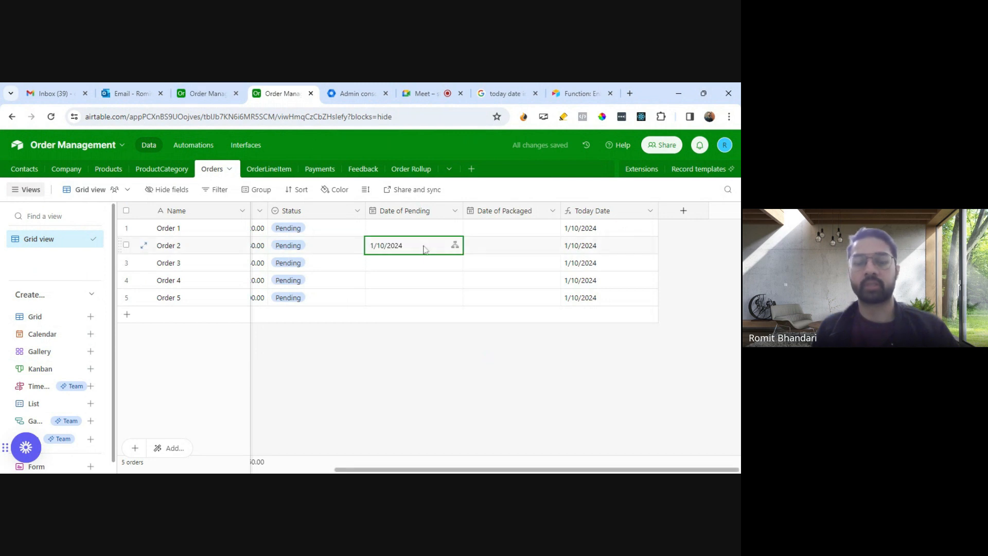
key(Escape)
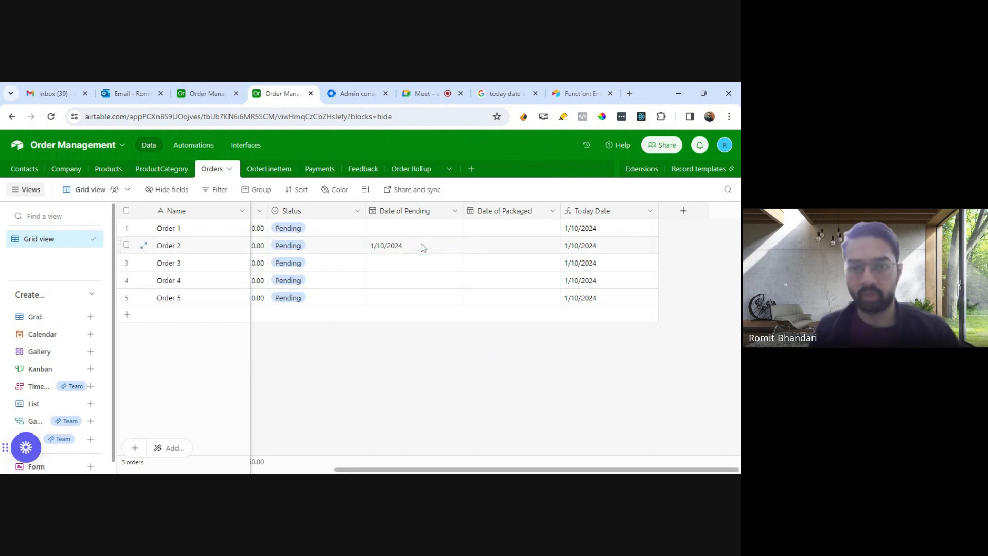
Step: Check the date format settings of the Date of Pending field without changing them
click(455, 211)
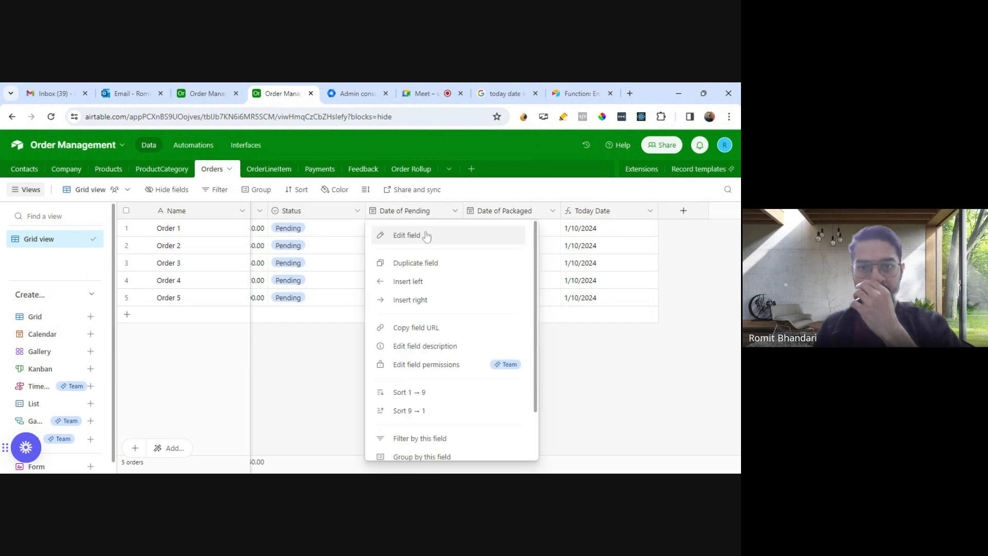
click(396, 233)
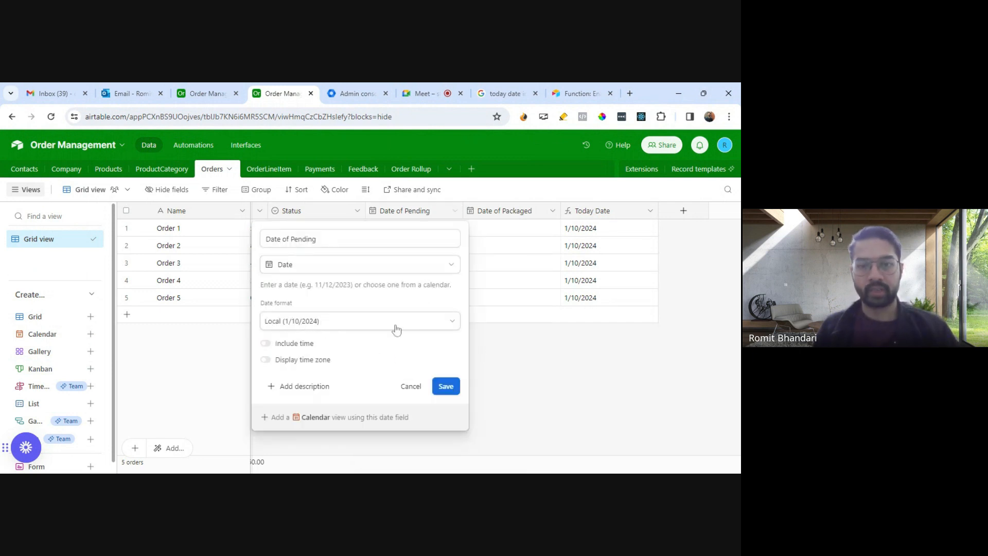
click(412, 387)
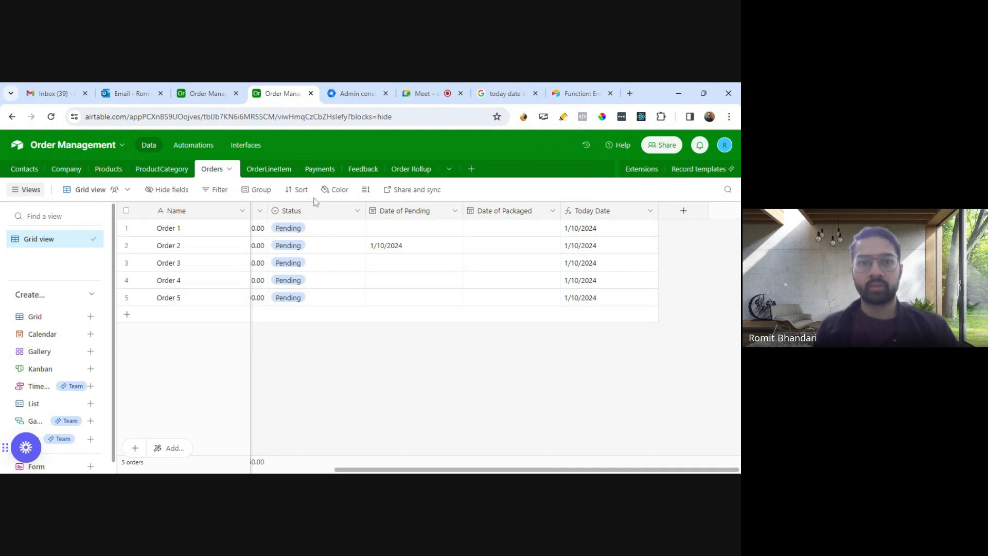
Step: Retrigger the automation on Order 3 by setting its Status to Shipped and then back to Pending
click(326, 269)
click(357, 262)
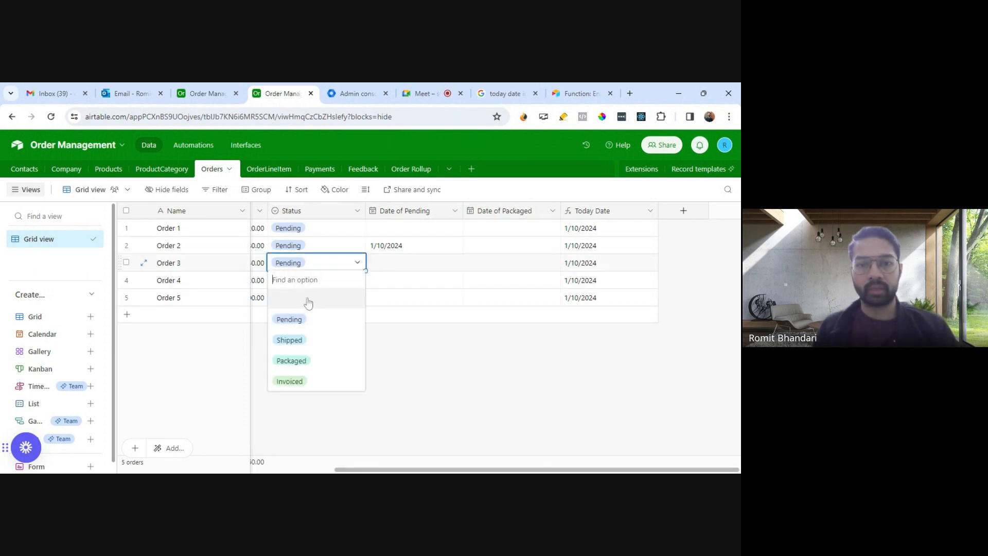
click(290, 339)
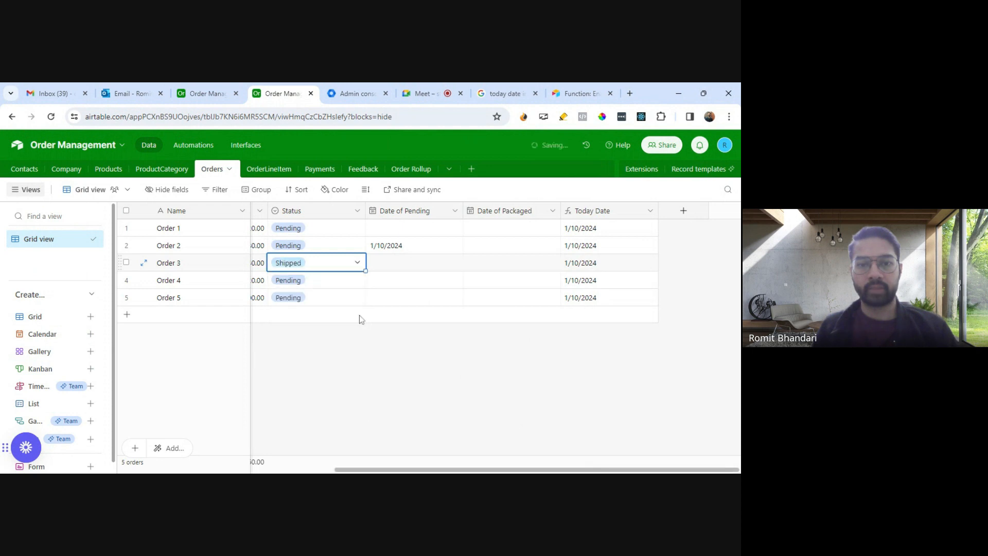
click(358, 263)
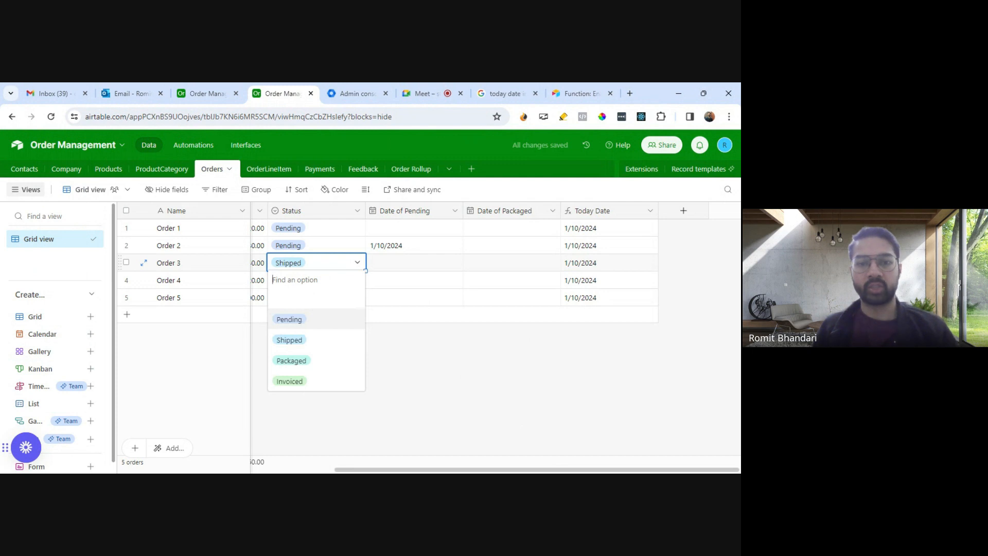
click(297, 323)
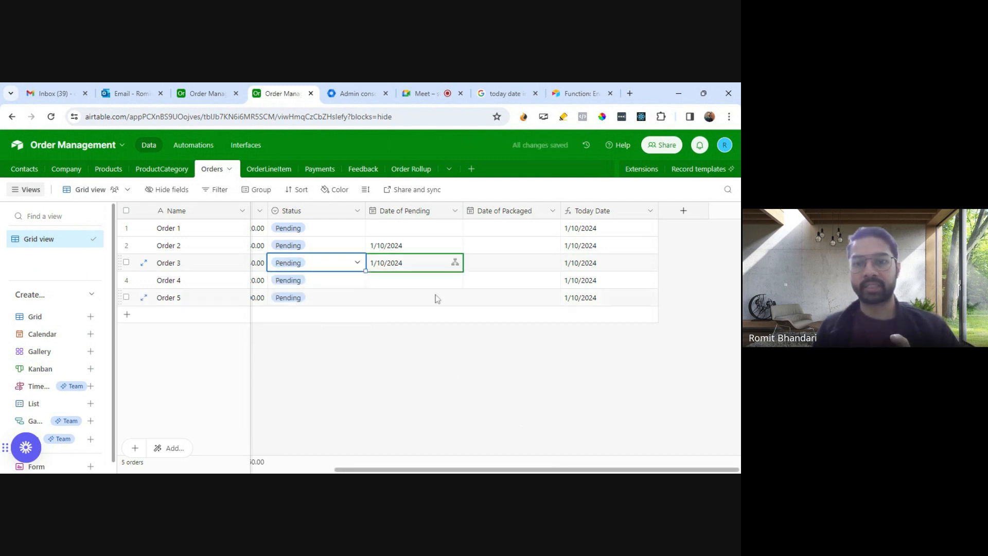
click(456, 364)
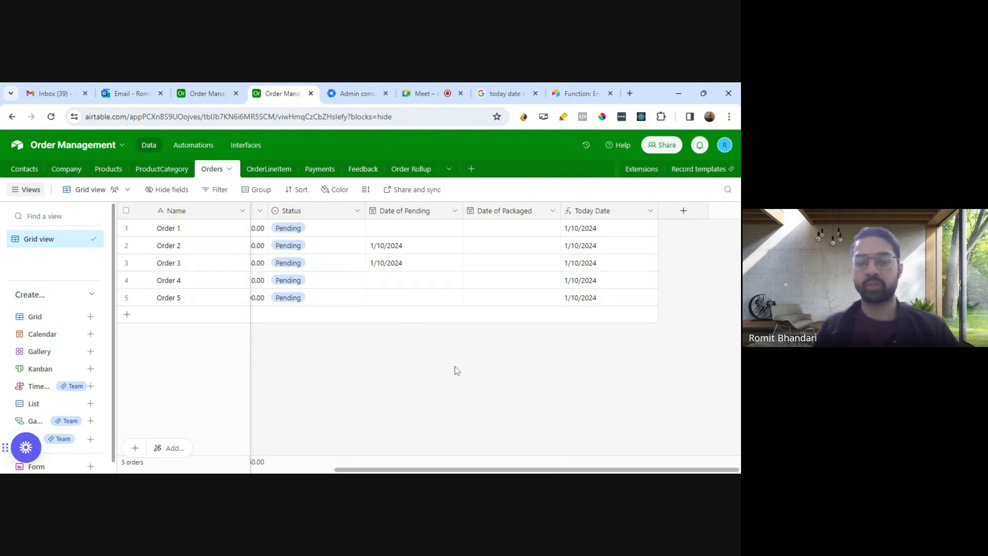
Step: Return to the automations and create a new automation named 'Update Date of Packaging'
click(209, 95)
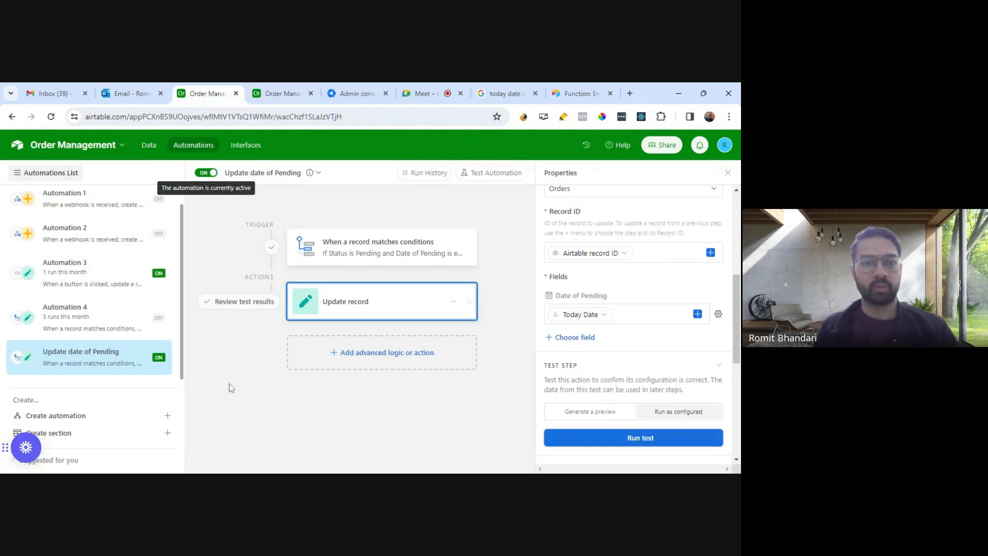
click(167, 416)
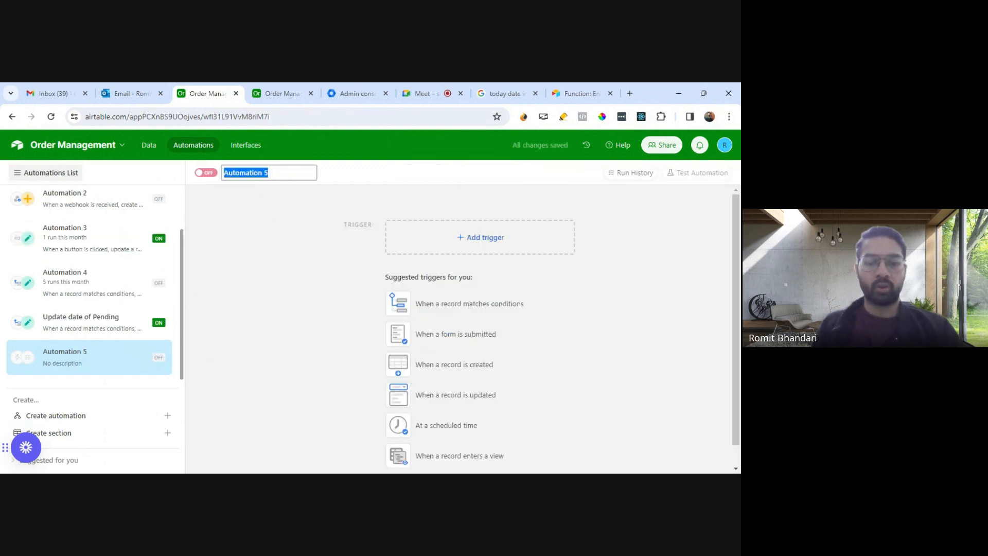
text(Updste)
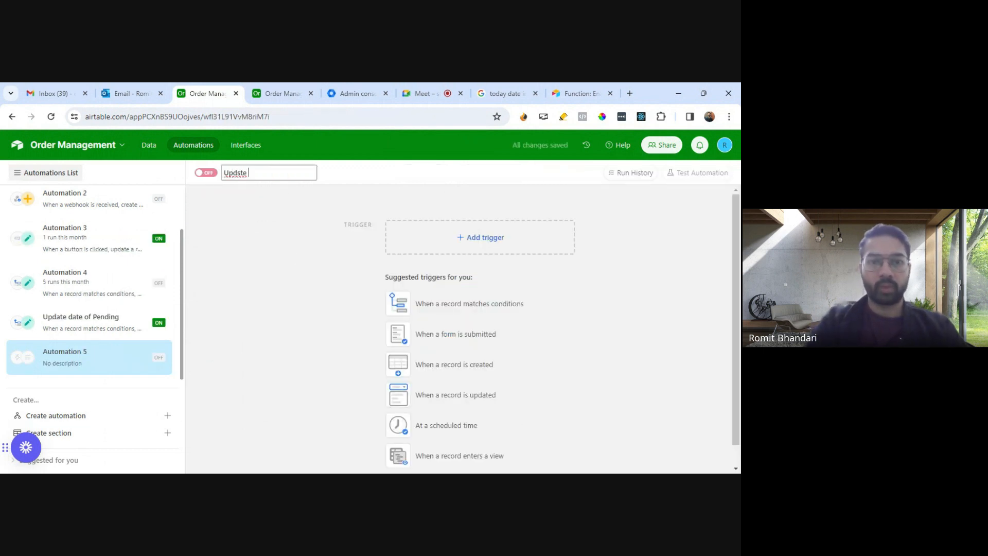
text(te Date )
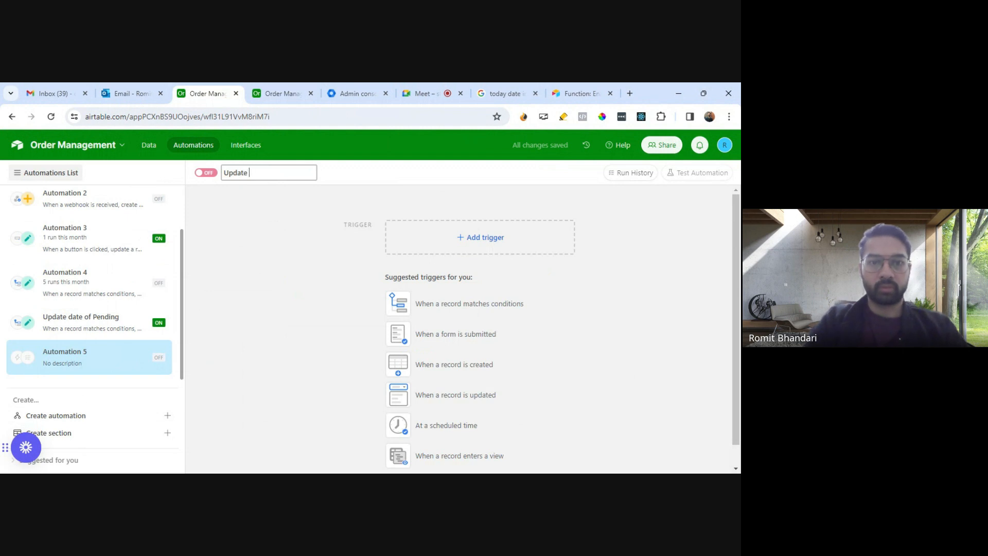
text(of Packaging)
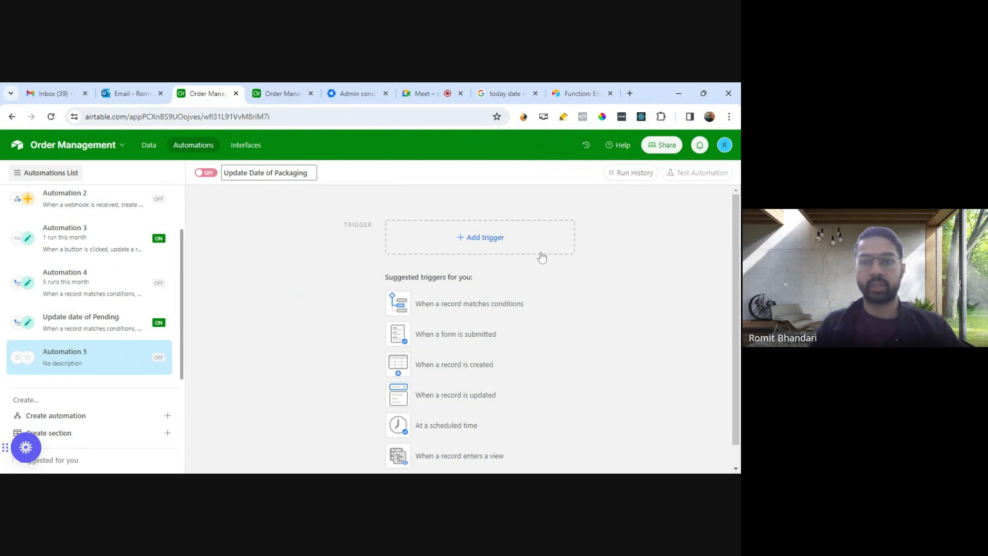
Step: Add a 'When a record matches conditions' trigger to the new automation and base it on the Orders table
click(486, 237)
click(457, 278)
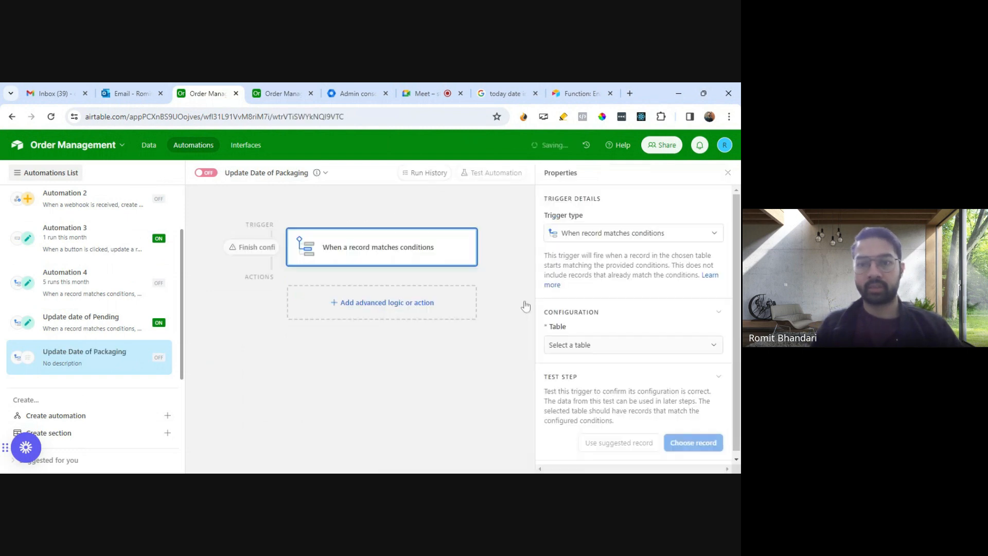
click(587, 344)
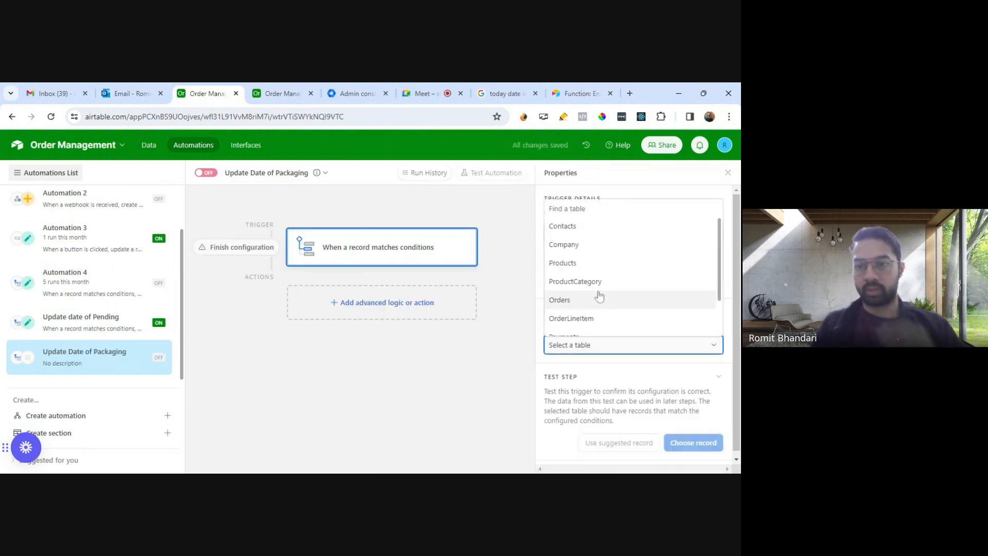
click(583, 302)
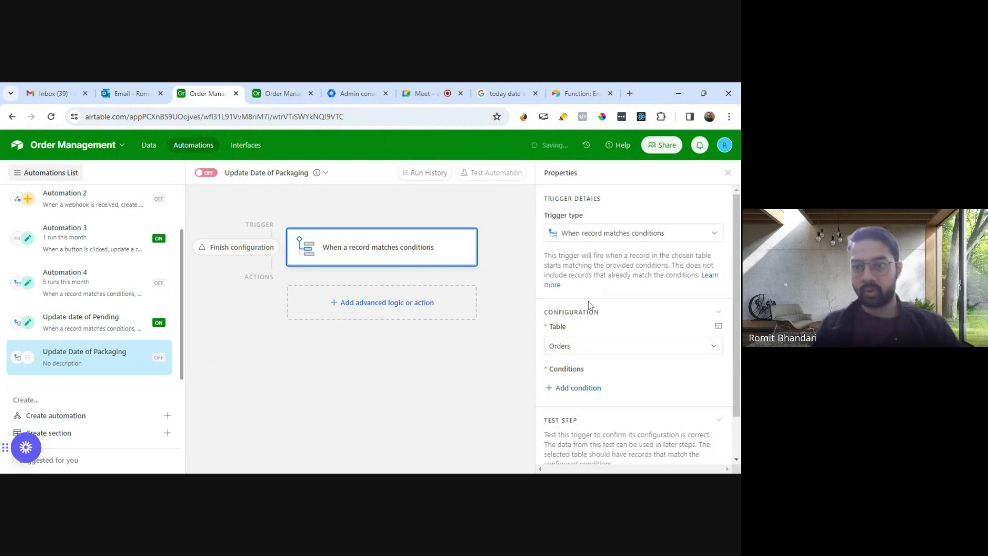
Step: Add a trigger condition requiring that Status is Packaged
click(581, 386)
scroll(663, 384, down, 2)
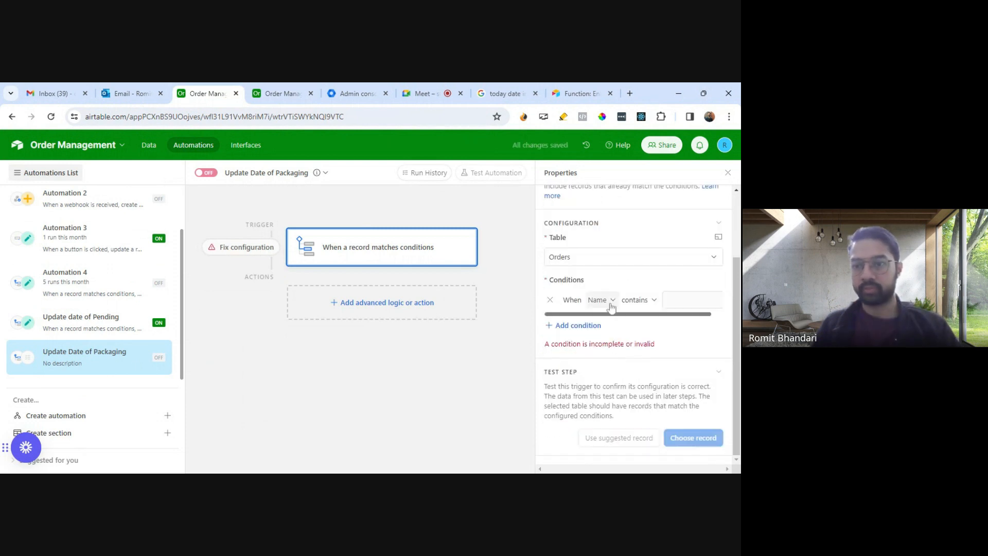
click(599, 303)
click(617, 409)
click(675, 309)
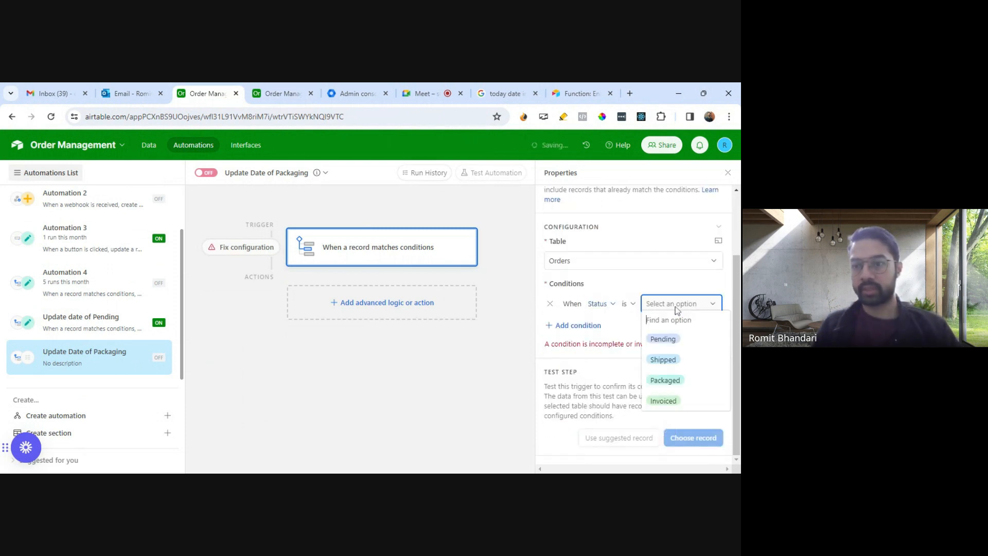
click(671, 382)
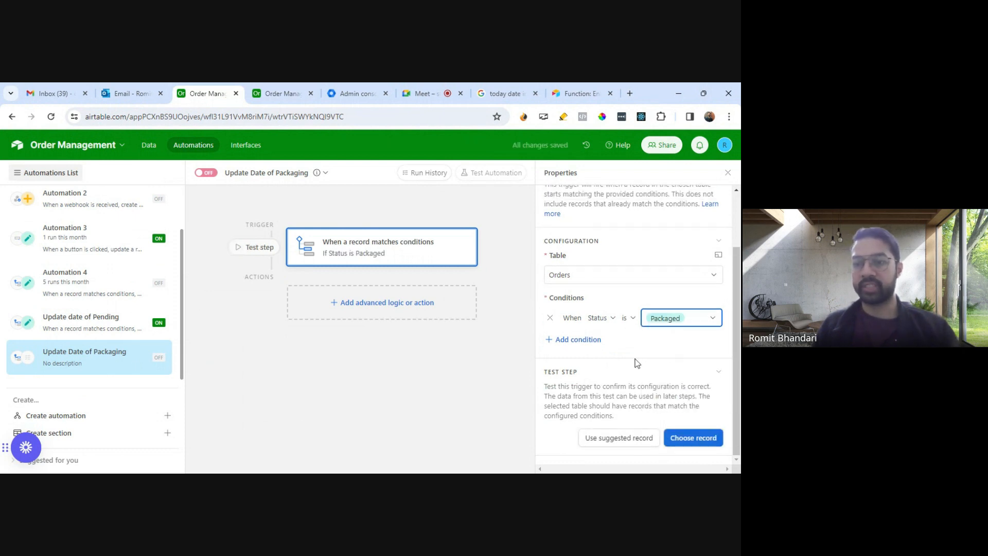
Step: Add a second trigger condition requiring that Date of Packaged is empty
click(579, 339)
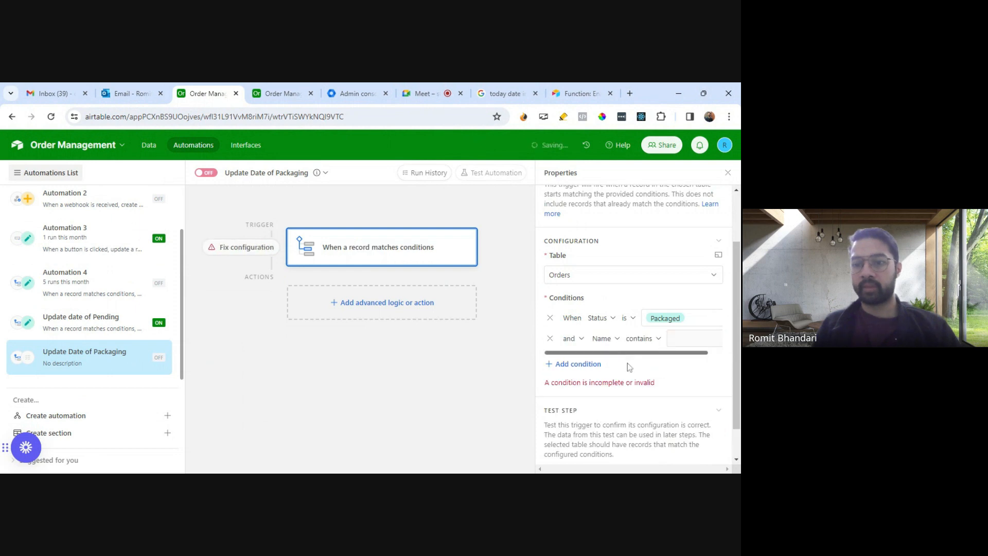
click(605, 338)
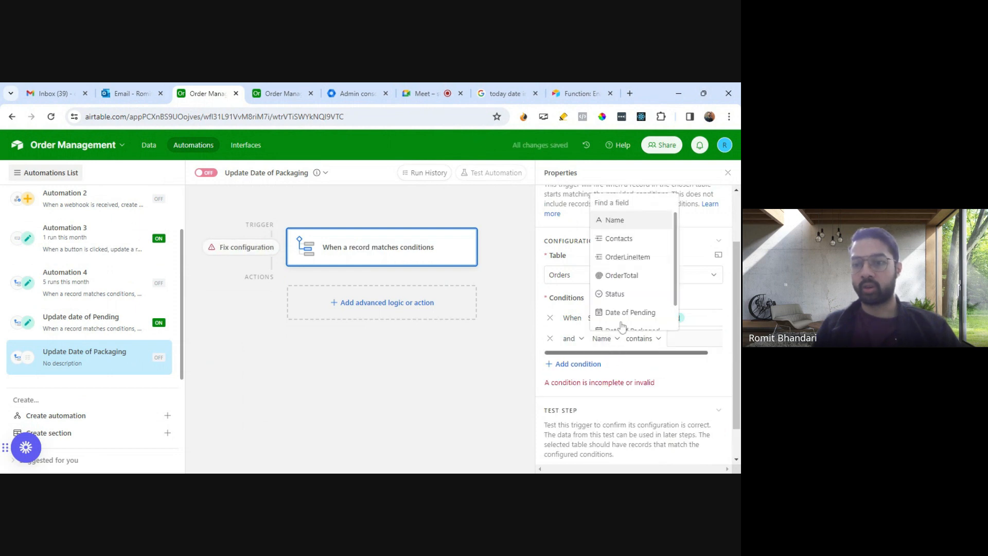
scroll(635, 314, down, 1)
click(632, 302)
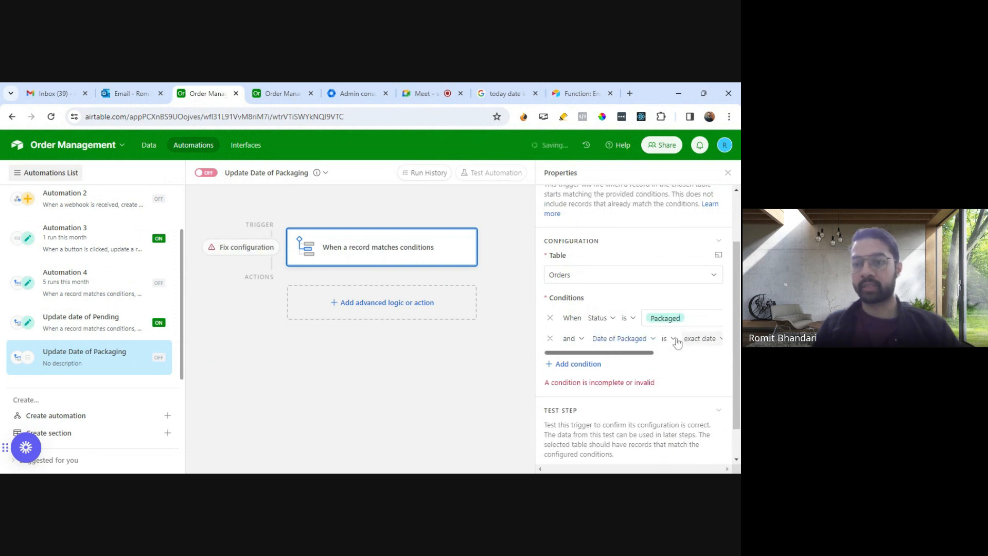
click(668, 338)
scroll(690, 322, down, 2)
click(685, 321)
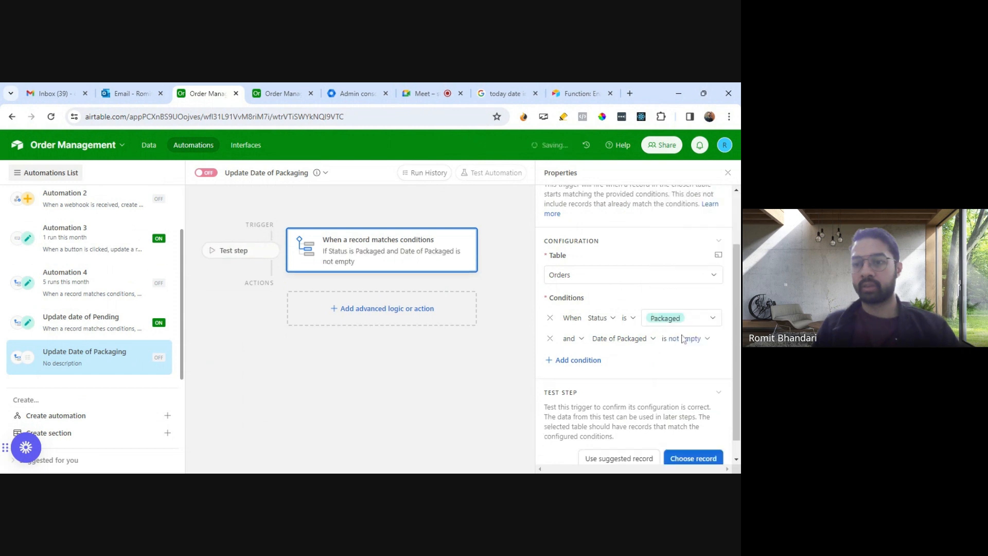
click(684, 339)
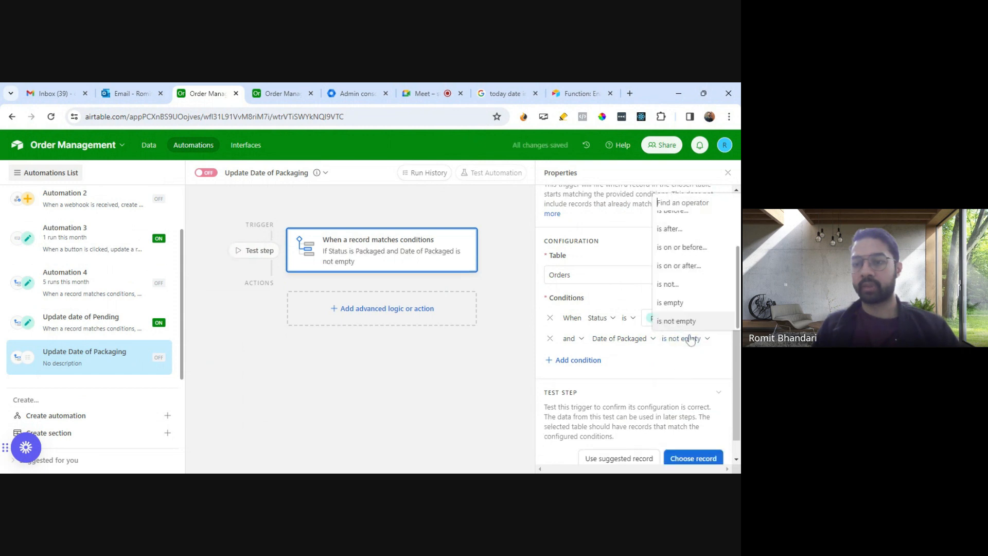
click(677, 309)
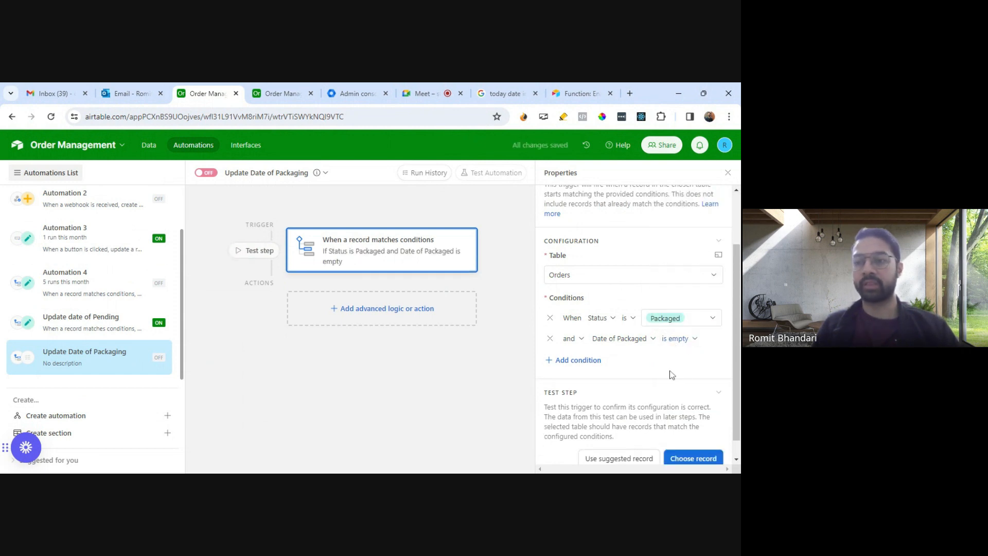
Step: Check the order statuses in the Orders table and look for a matching record to test the trigger with
scroll(673, 376, down, 1)
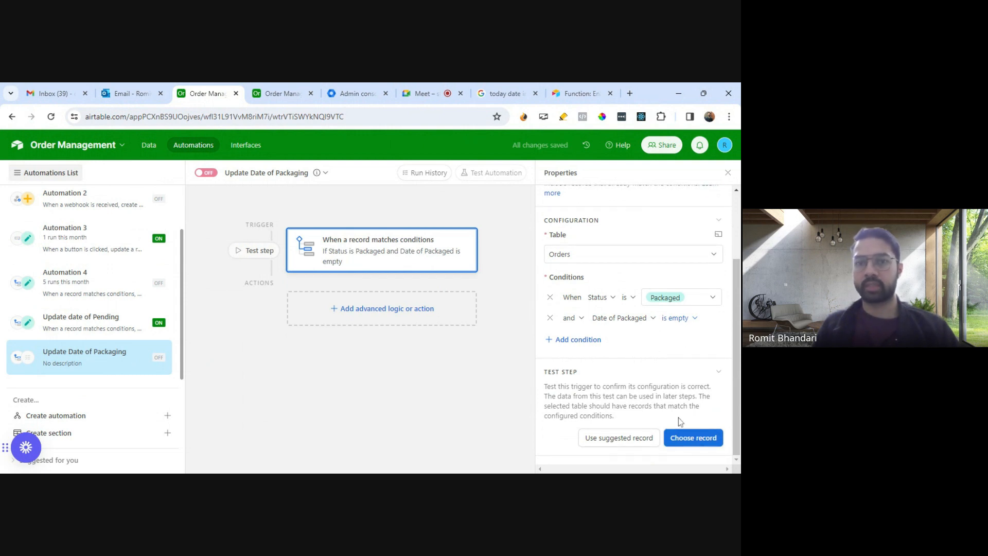
key(ctrl+Tab)
click(319, 299)
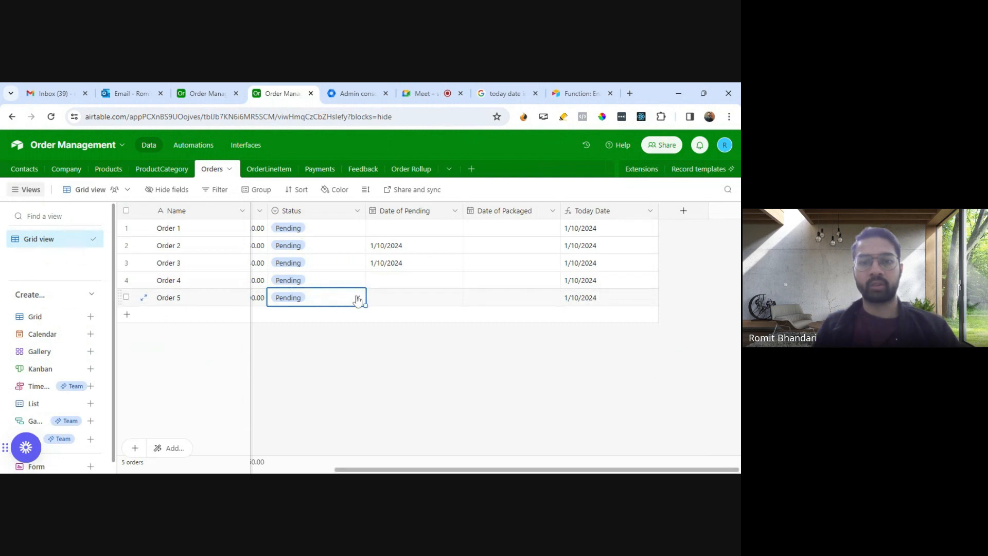
key(ctrl+shift+Tab)
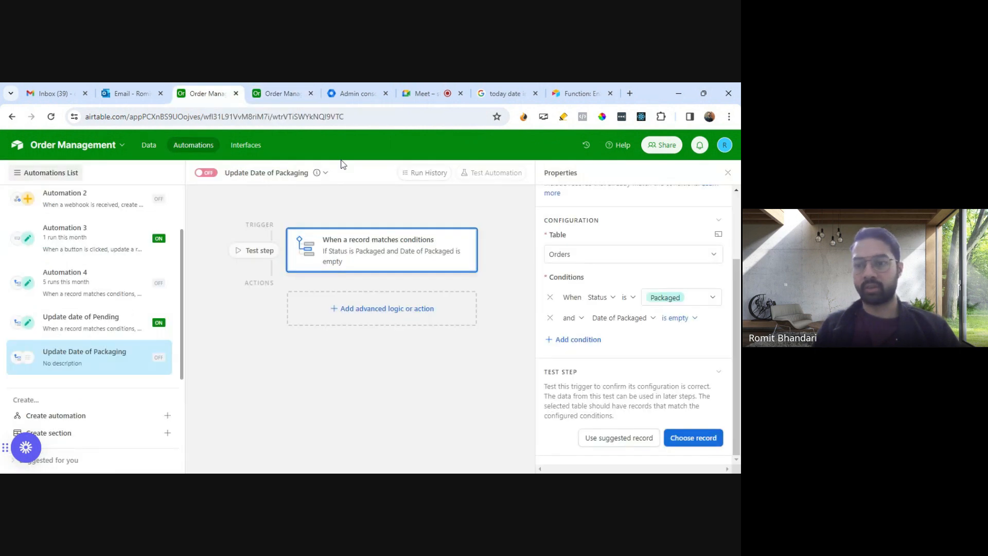
click(692, 443)
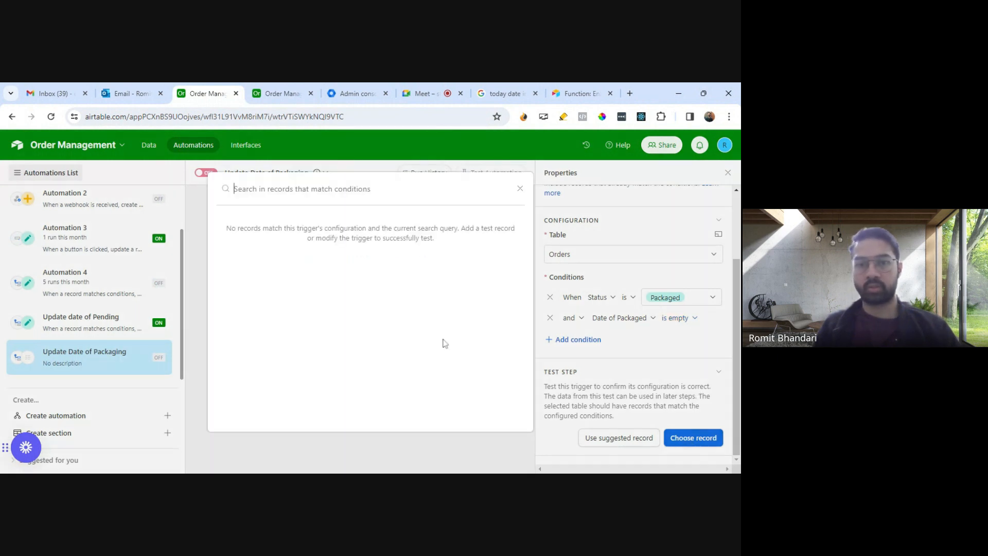
click(519, 190)
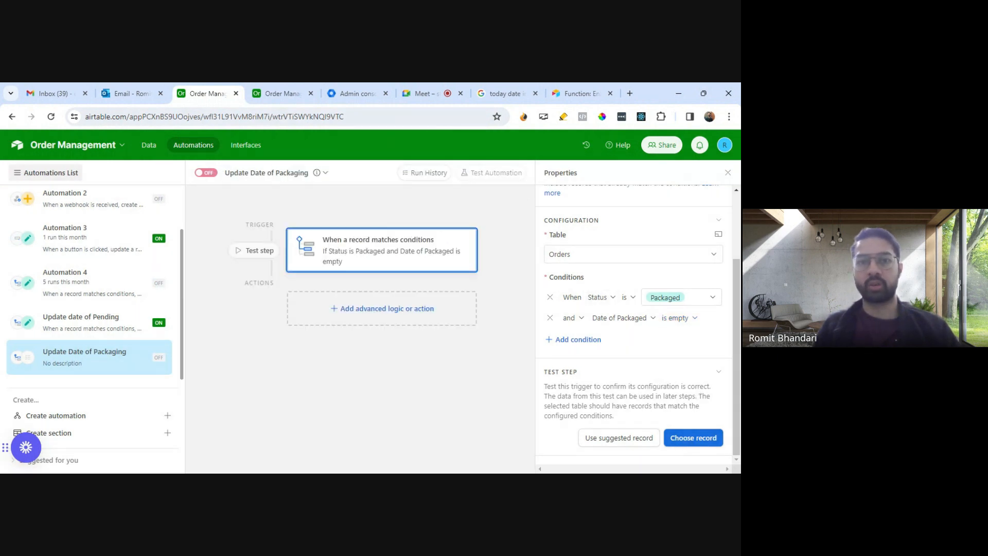
Step: Set Order 5's Status to Packaged in the Orders table
click(288, 94)
click(355, 297)
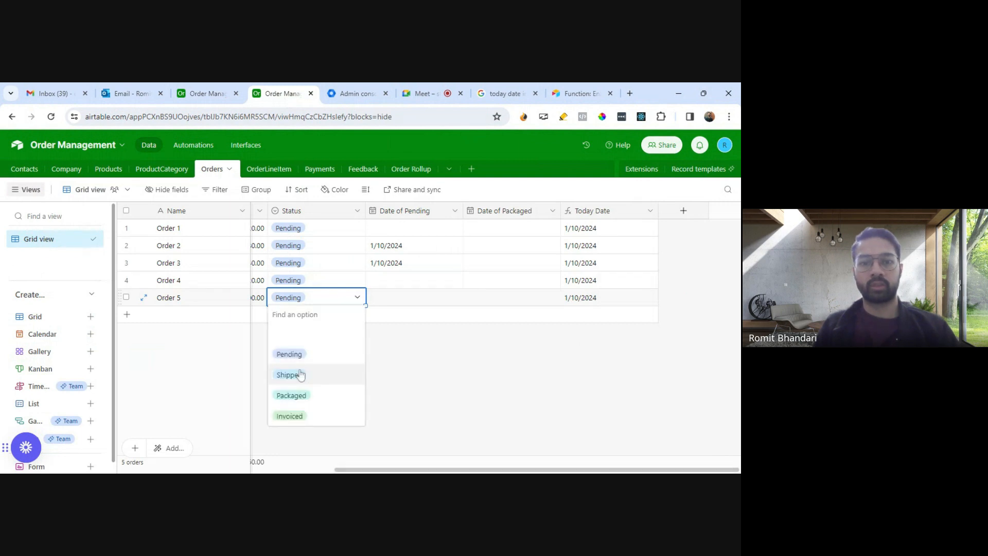
click(298, 395)
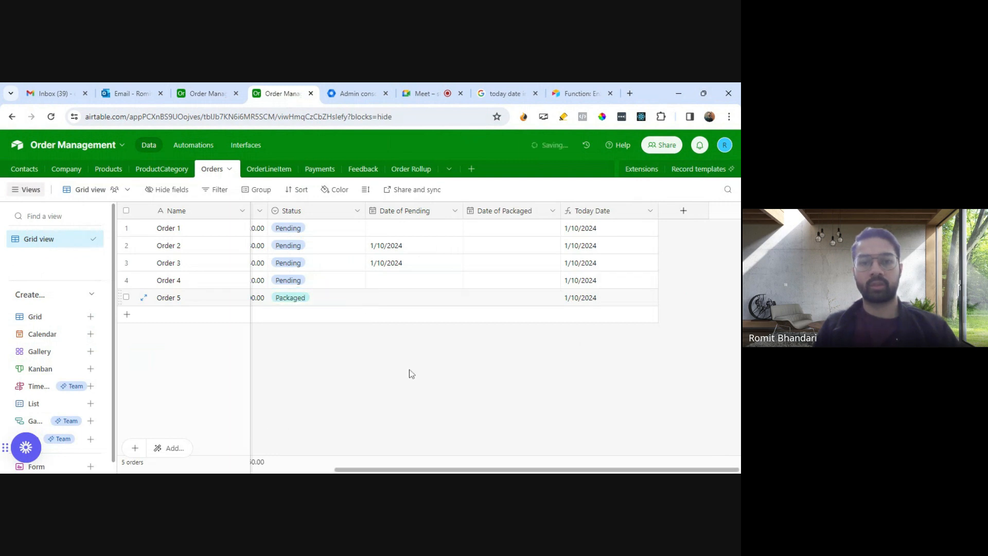
Step: Test the Update Date of Packaging automation's trigger using Order 5 as the chosen record
click(227, 100)
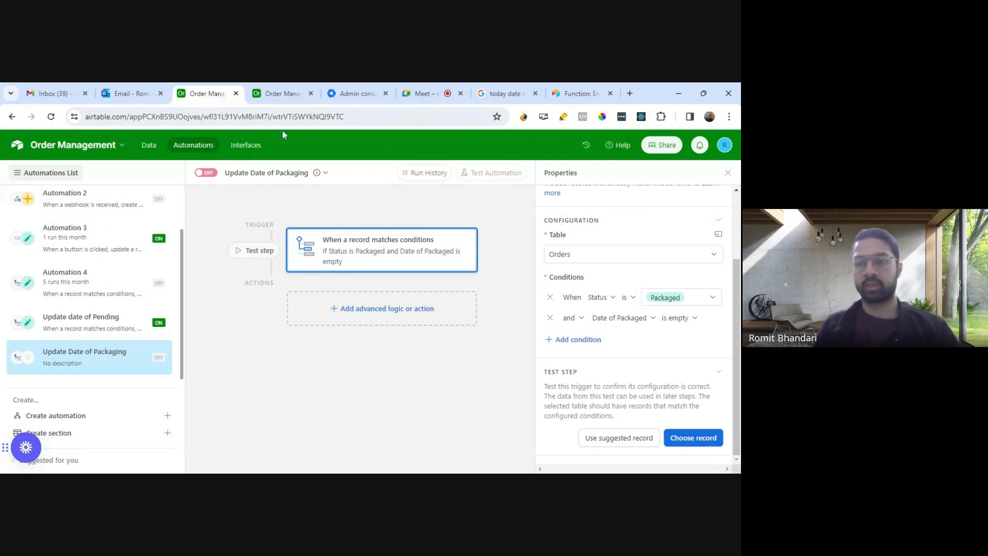
click(695, 437)
click(375, 241)
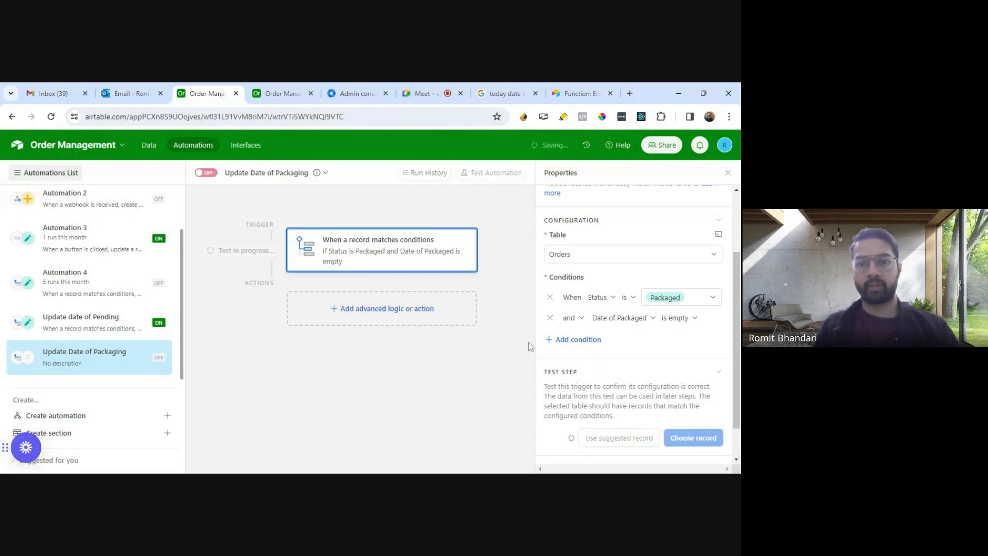
scroll(703, 410, down, 4)
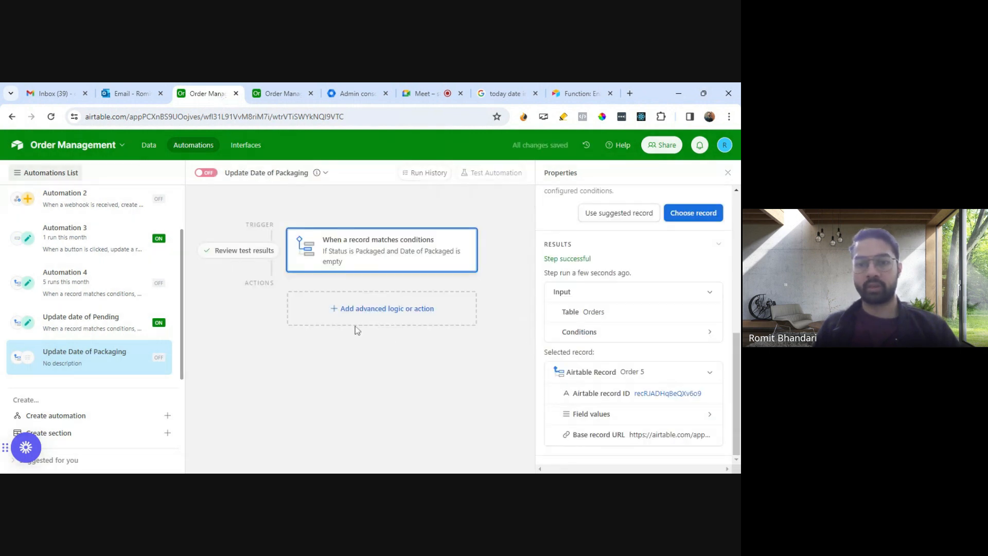
Step: Add an 'Update record' action to the automation and point it at the Orders table
click(382, 314)
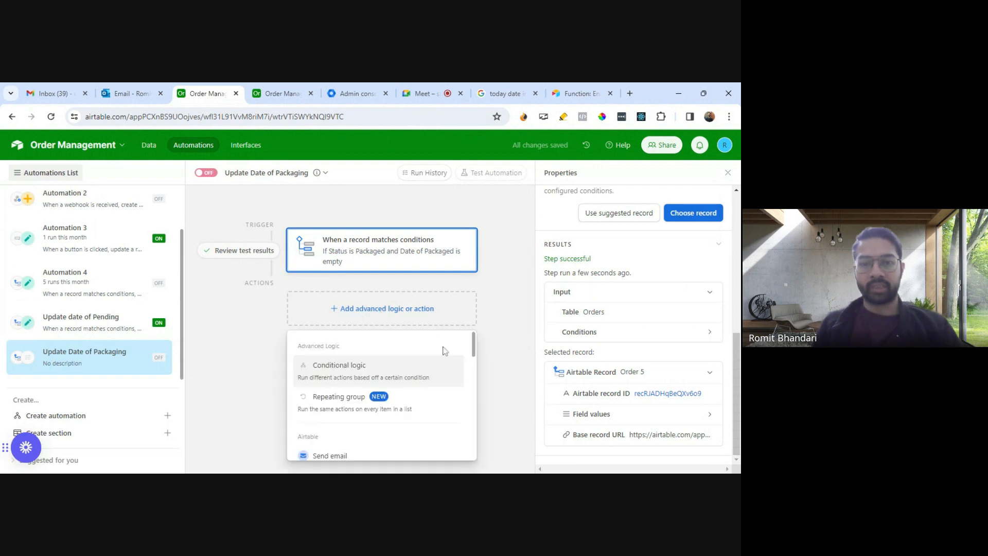
scroll(391, 391, down, 5)
mouse_move(358, 400)
scroll(356, 404, up, 5)
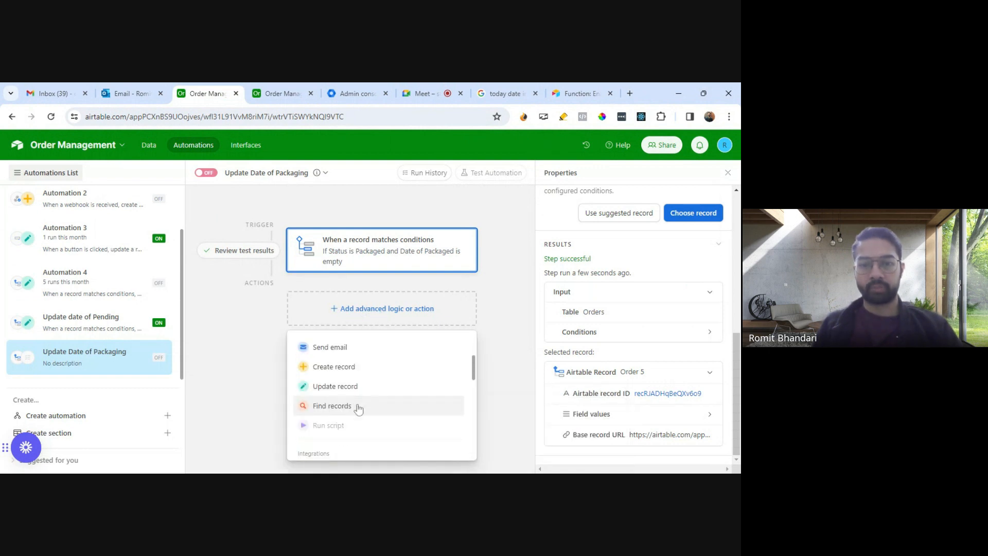
click(459, 387)
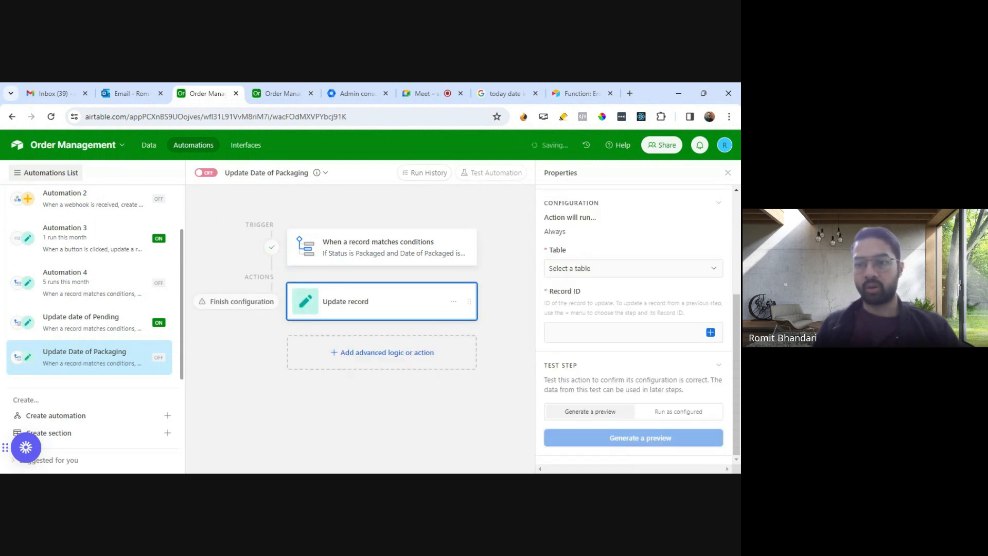
click(617, 270)
click(571, 381)
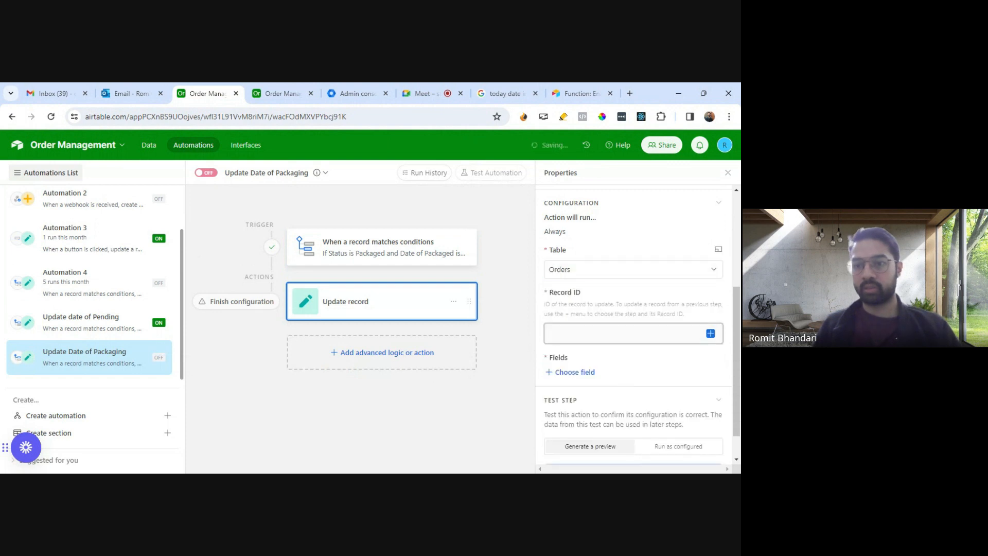
Step: Set the update action's Record ID to the Airtable record ID from the trigger record
click(633, 332)
scroll(625, 310, down, 5)
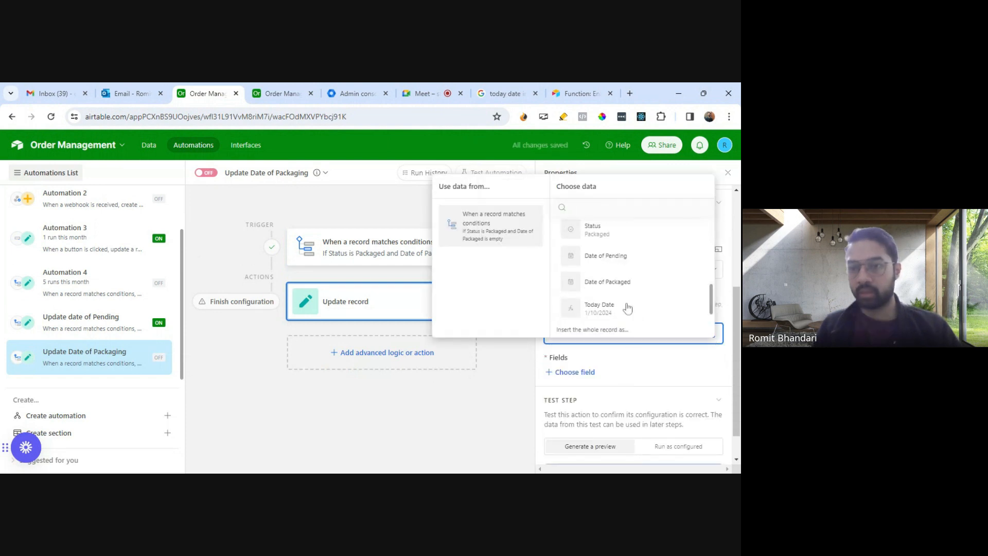
scroll(625, 308, up, 4)
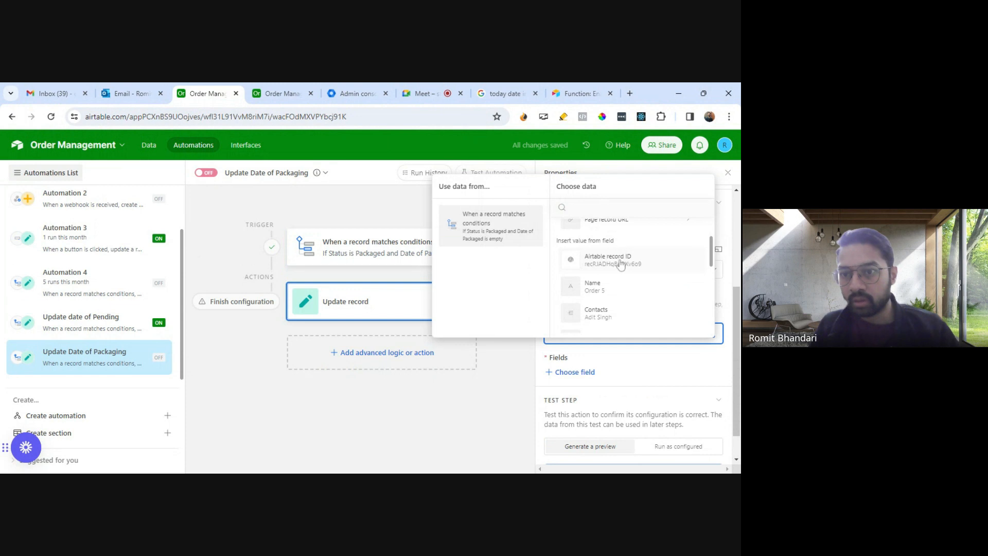
click(621, 257)
Step: Add Date of Packaged as the field to update and fill it dynamically with the trigger record's Today Date
scroll(647, 365, down, 1)
click(587, 341)
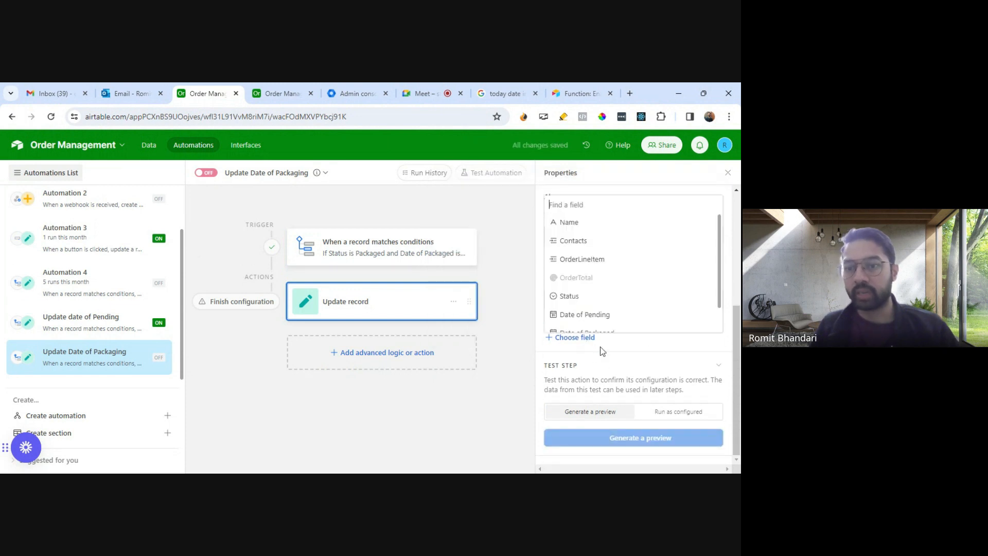
scroll(611, 318, down, 1)
click(610, 310)
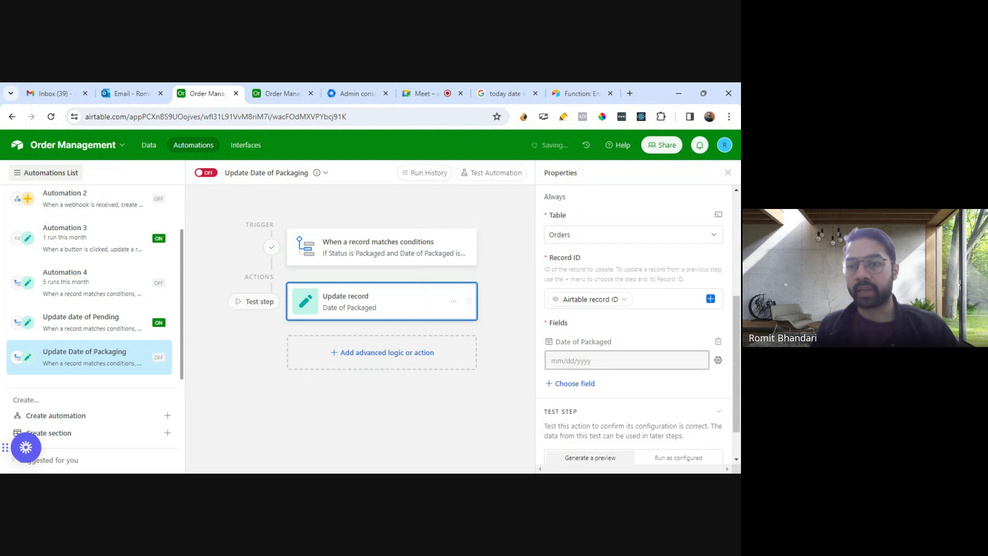
click(592, 360)
click(718, 362)
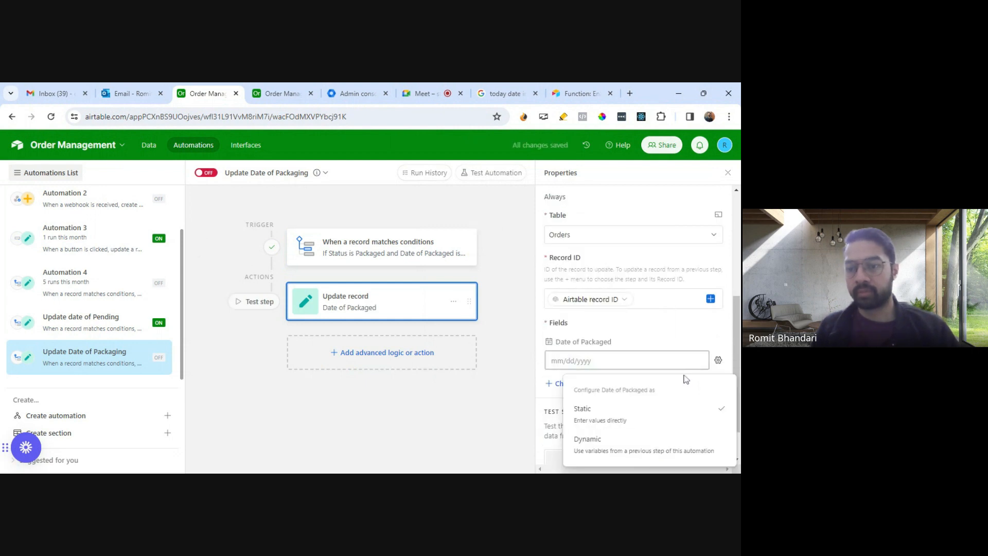
click(638, 442)
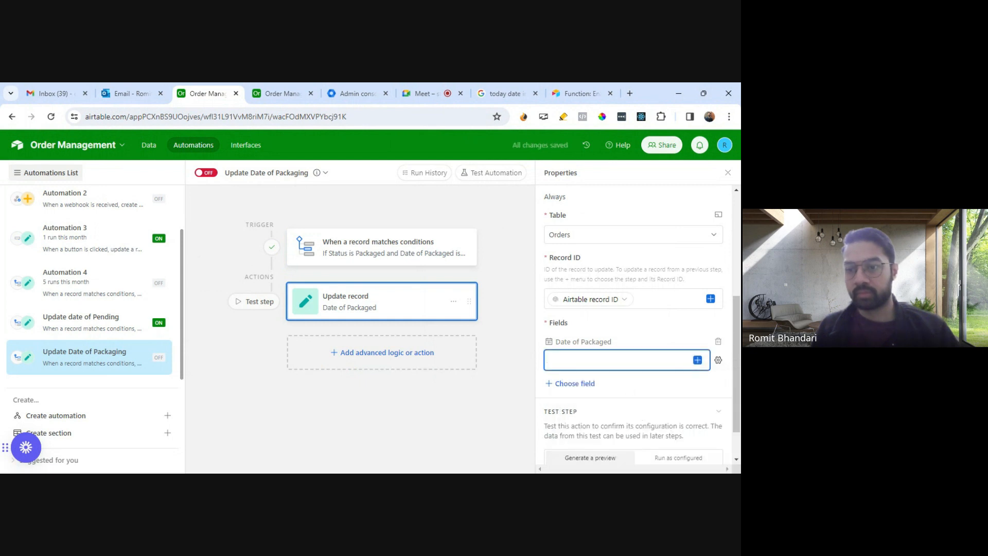
click(697, 360)
scroll(634, 340, down, 3)
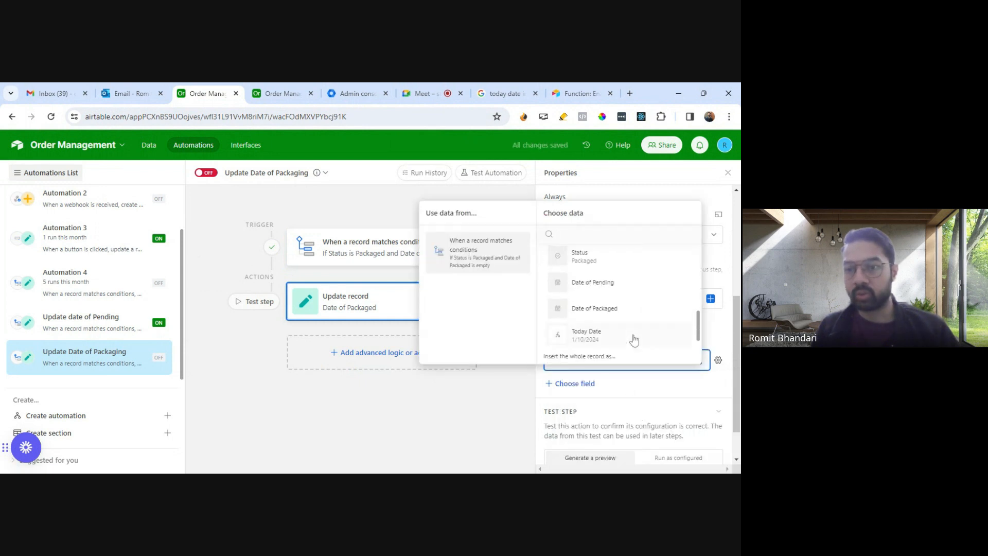
click(634, 339)
Step: Run the update action's test as configured, review the updated record's Date of Packaged, and close the result
scroll(655, 393, down, 1)
click(669, 411)
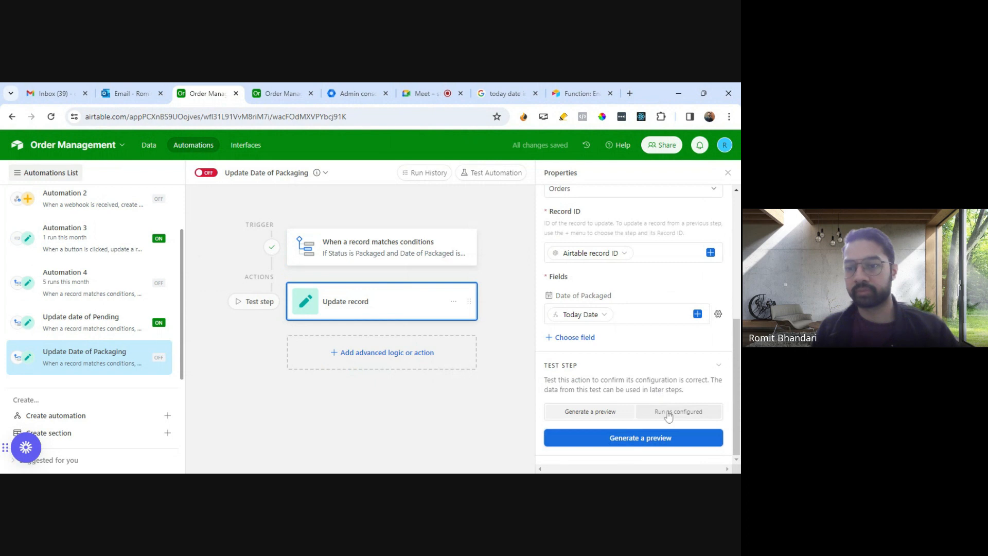
click(701, 439)
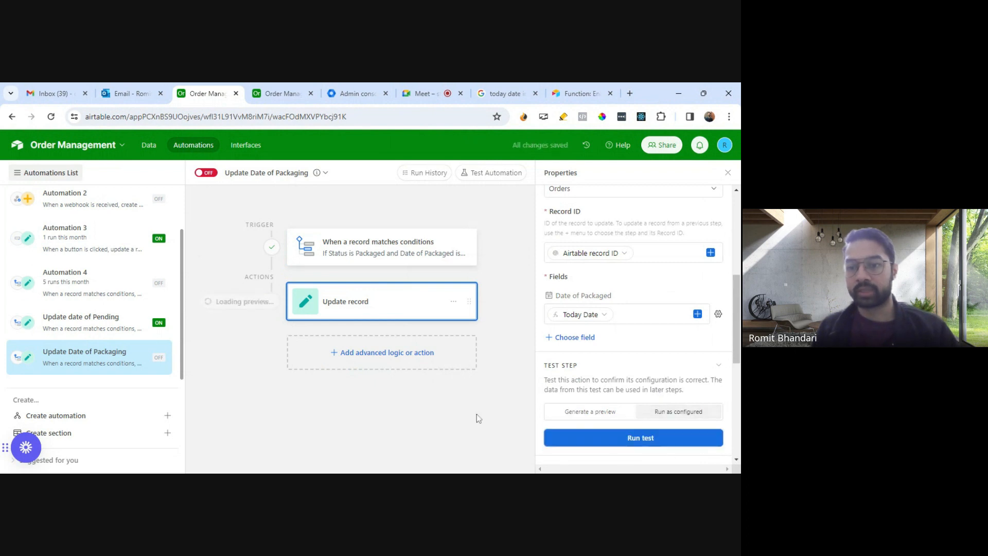
scroll(438, 375, down, 2)
scroll(435, 371, down, 1)
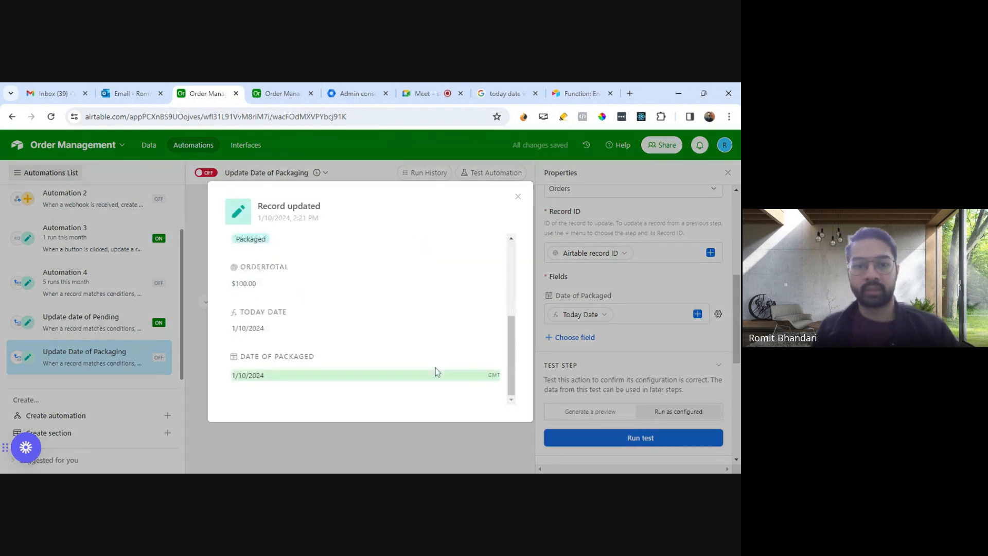
click(518, 197)
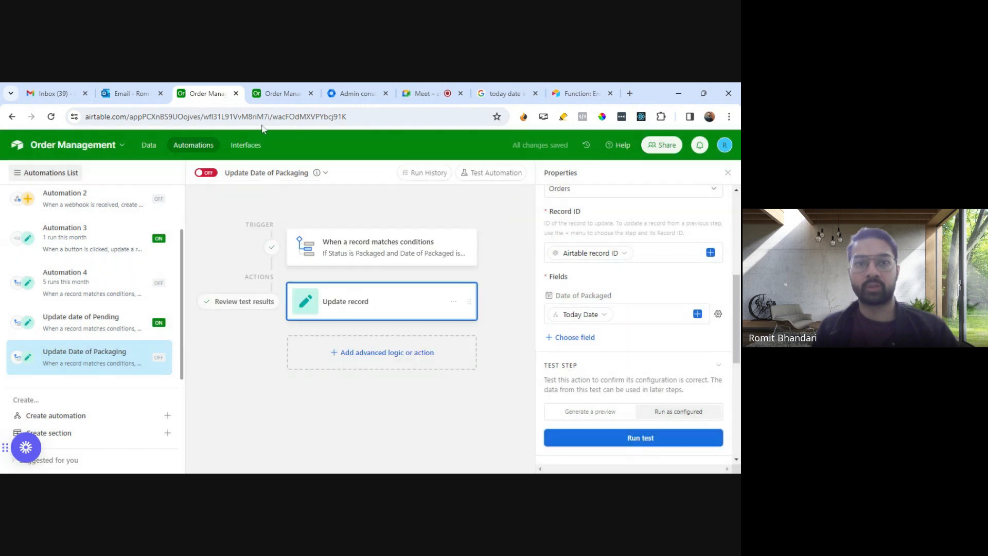
Step: Check Order 5's Date of Packaged in the Orders table, and turn on the Update Date of Packaging automation
key(ctrl+Tab)
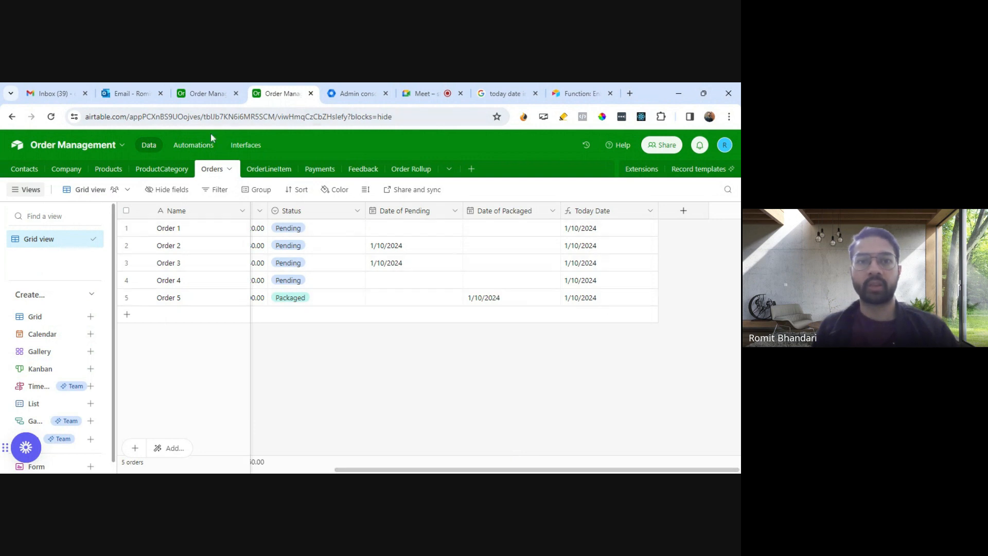
click(209, 95)
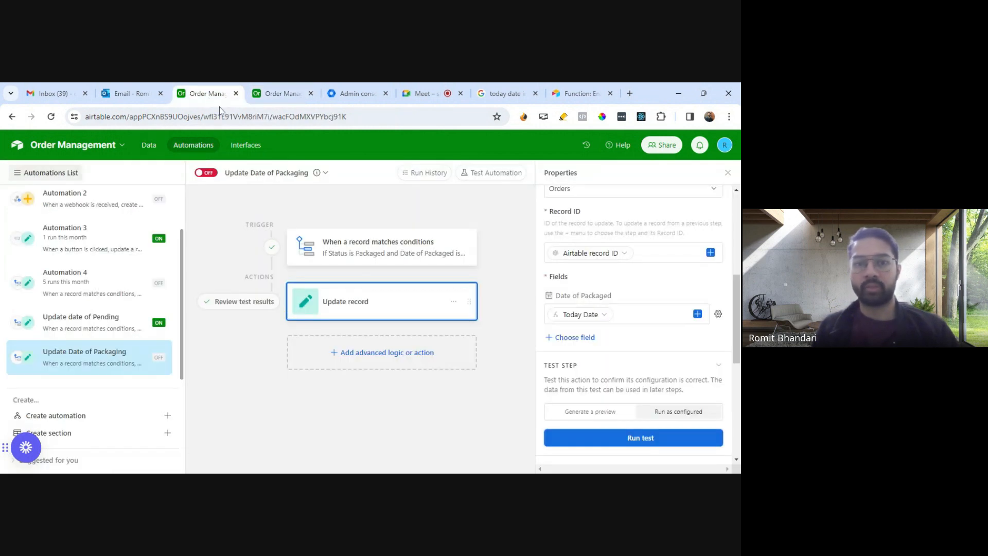
click(206, 172)
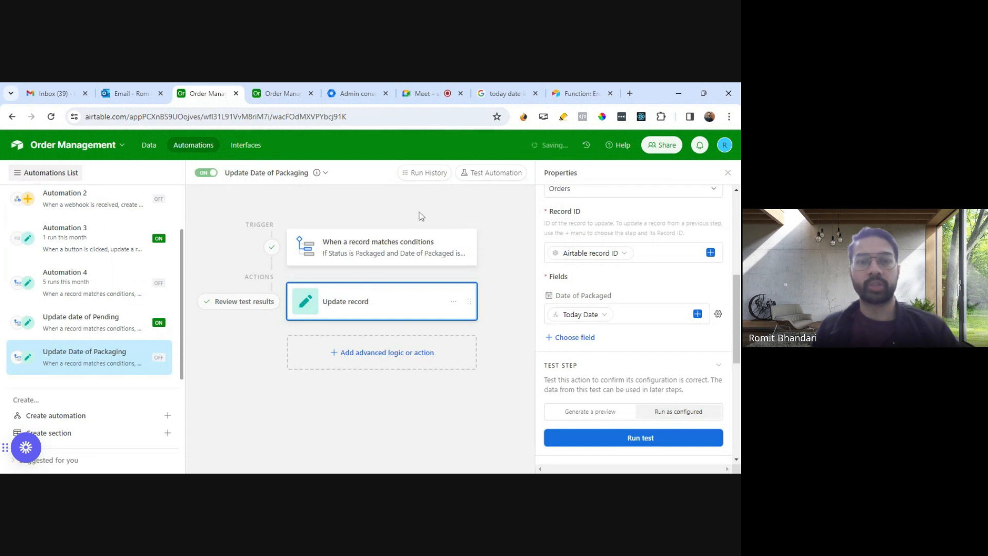
Step: Set Order 3's Status to Packaged in the Orders table to try the live automation
click(282, 93)
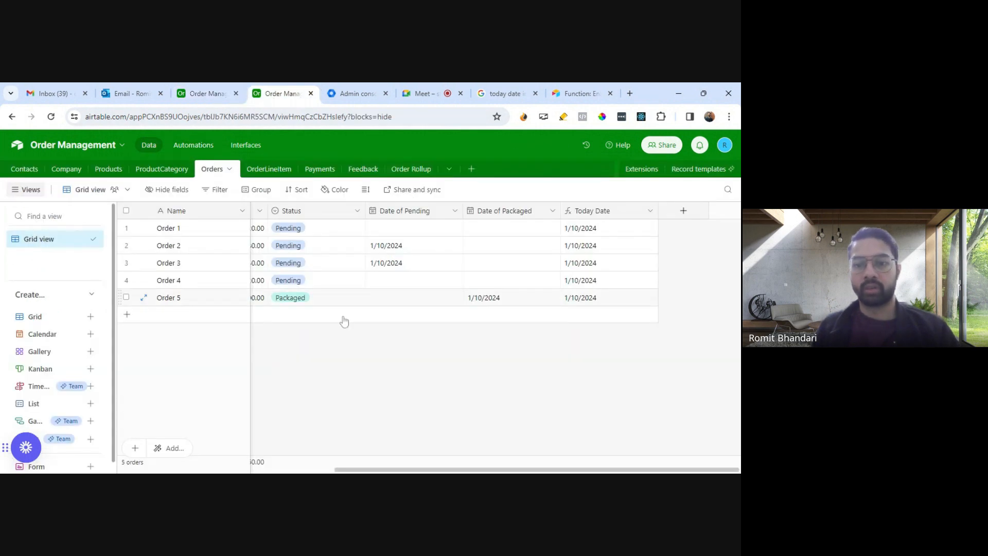
scroll(360, 309, left, 5)
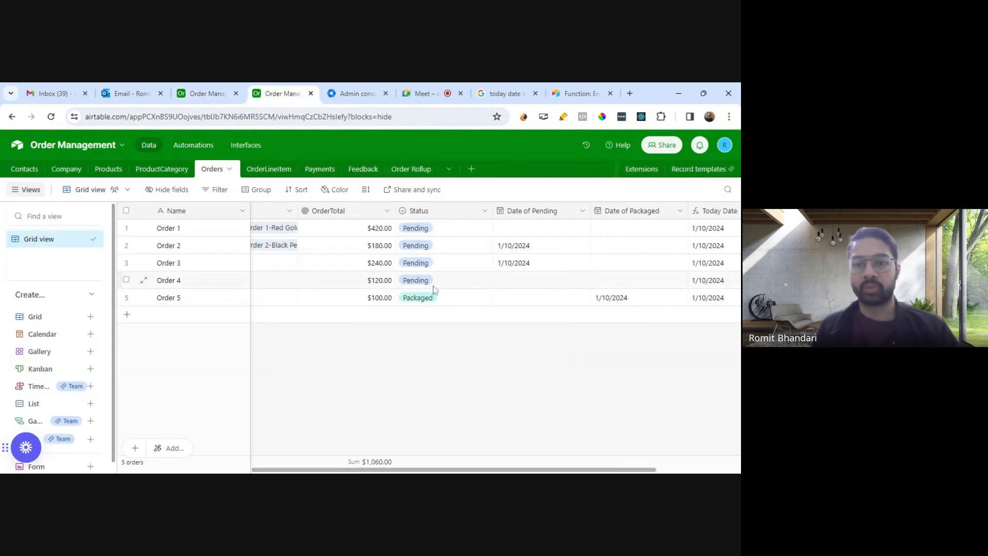
click(453, 264)
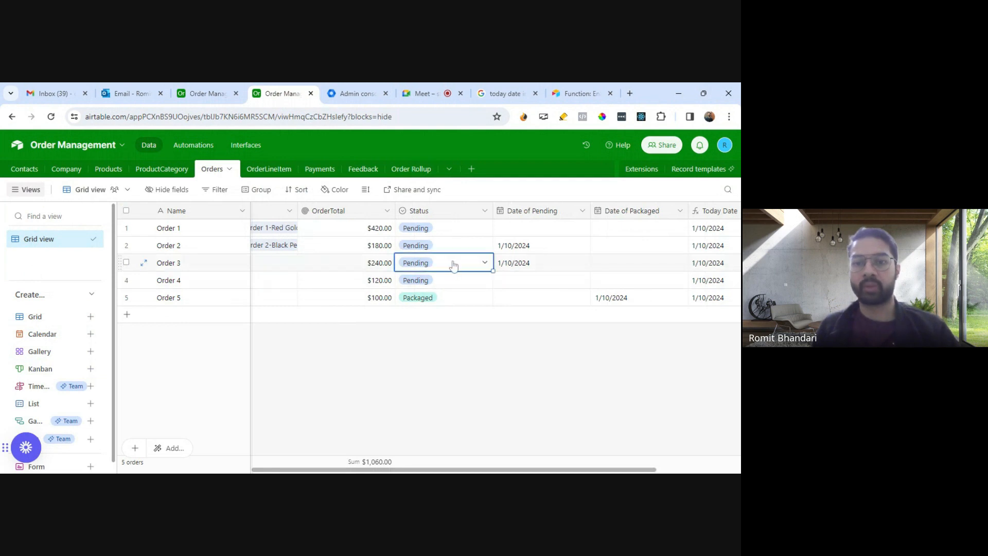
click(485, 264)
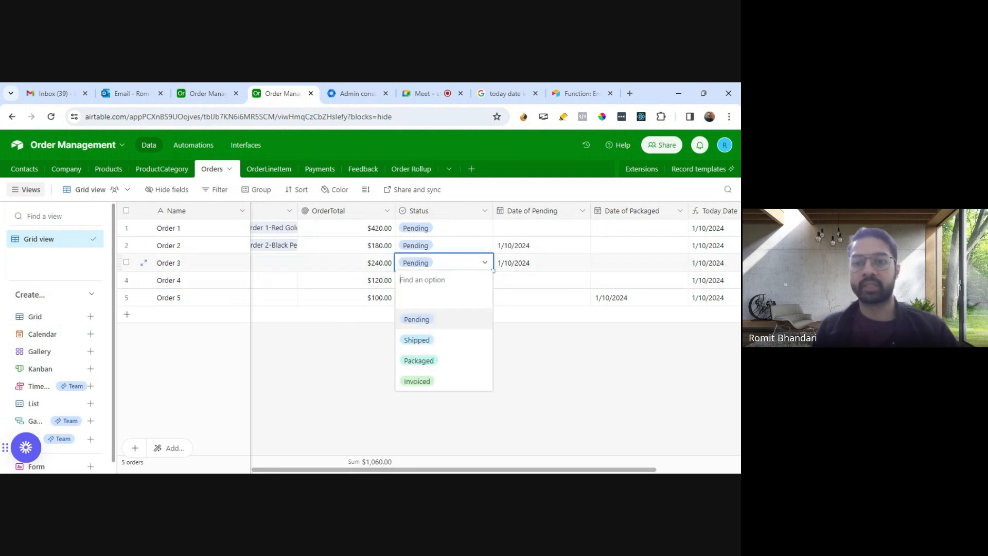
click(431, 363)
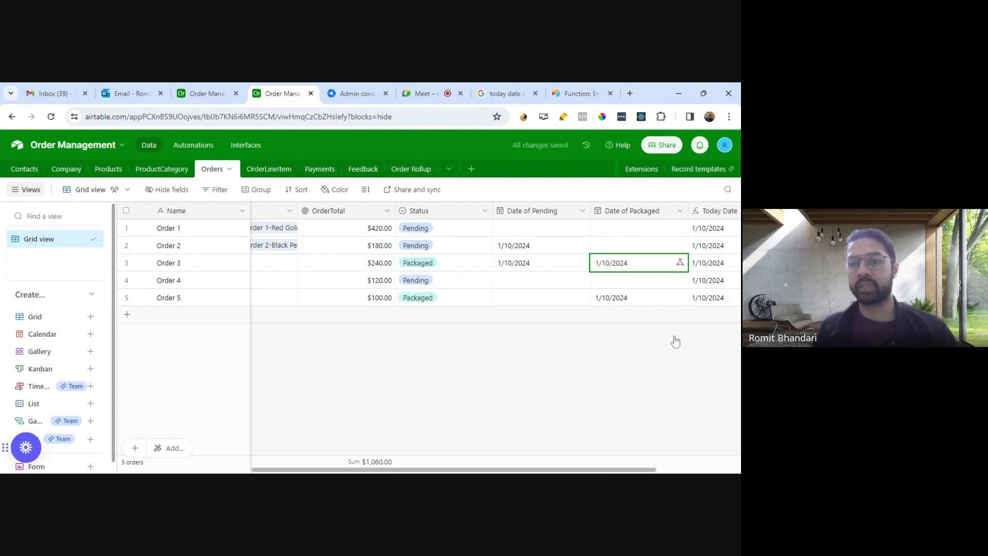
Step: Add a new field named Days in Pending after Today Date in the Orders table, with Formula as its type
mouse_move(611, 470)
mouse_down()
mouse_move(638, 470)
mouse_move(621, 471)
mouse_up()
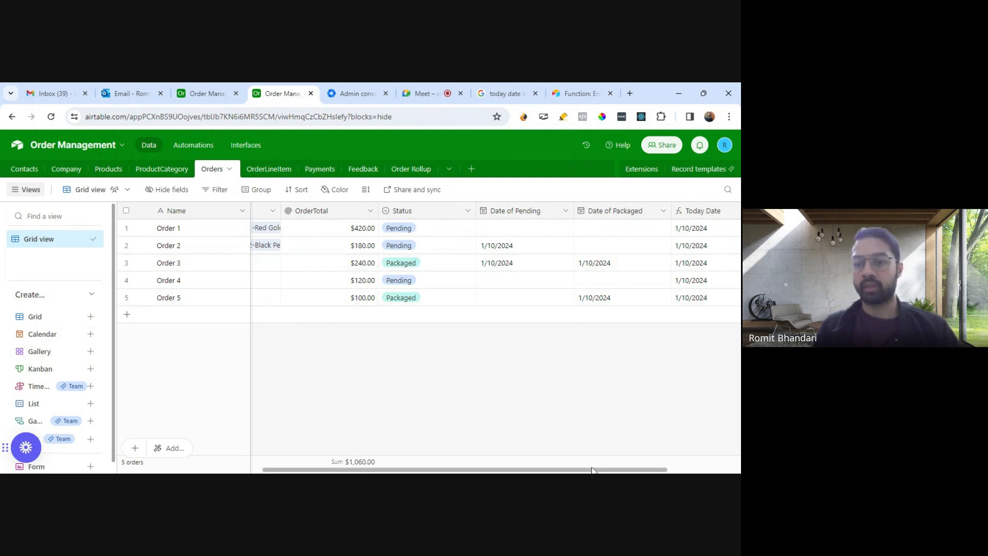
drag(596, 470, 688, 468)
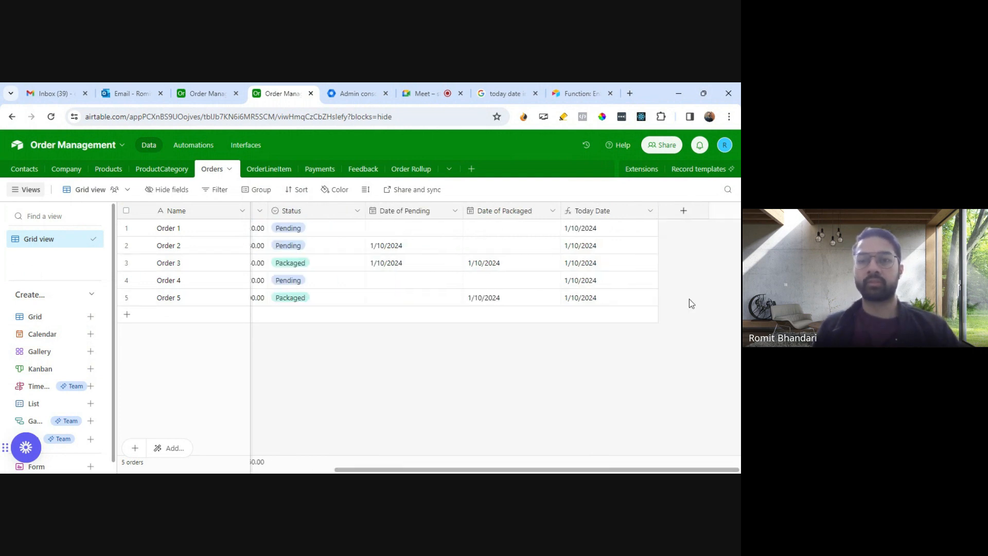
click(684, 212)
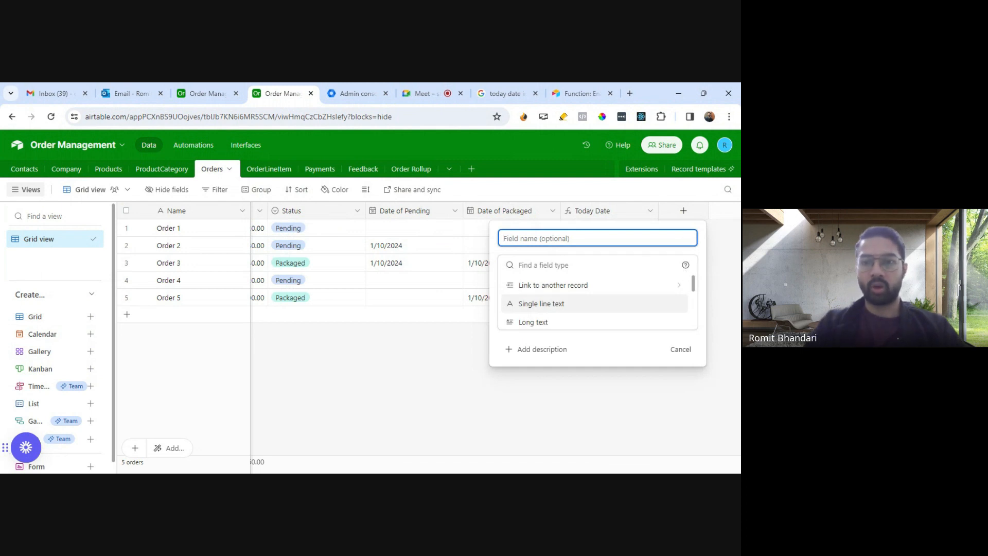
text(Dsat)
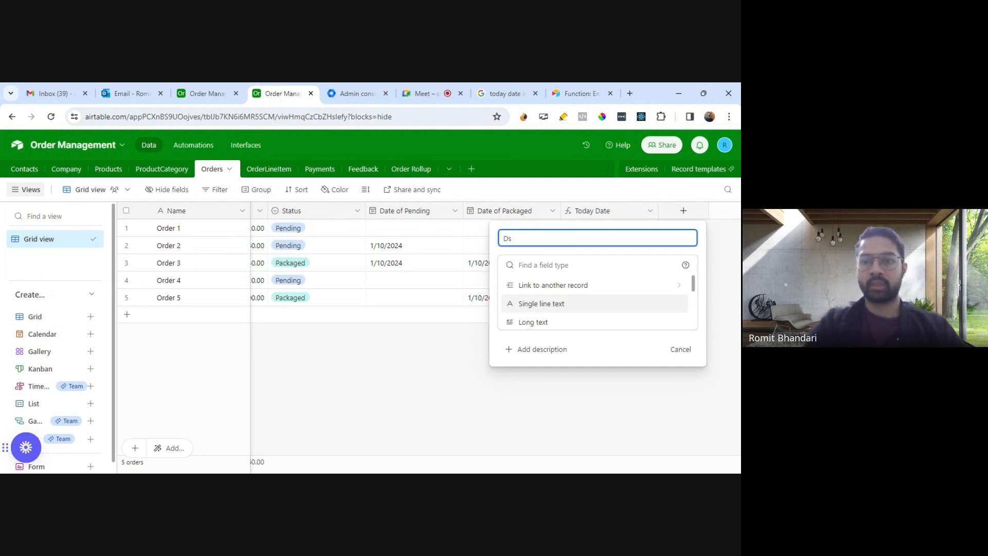
key(BackSpace)
key(BackSpace)
text(Days in)
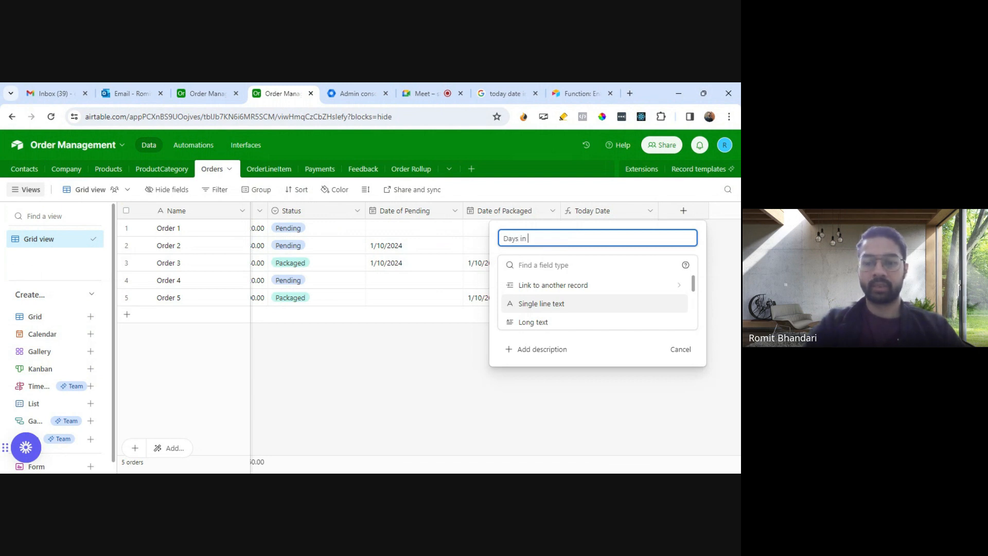
text( Pending)
key(Tab)
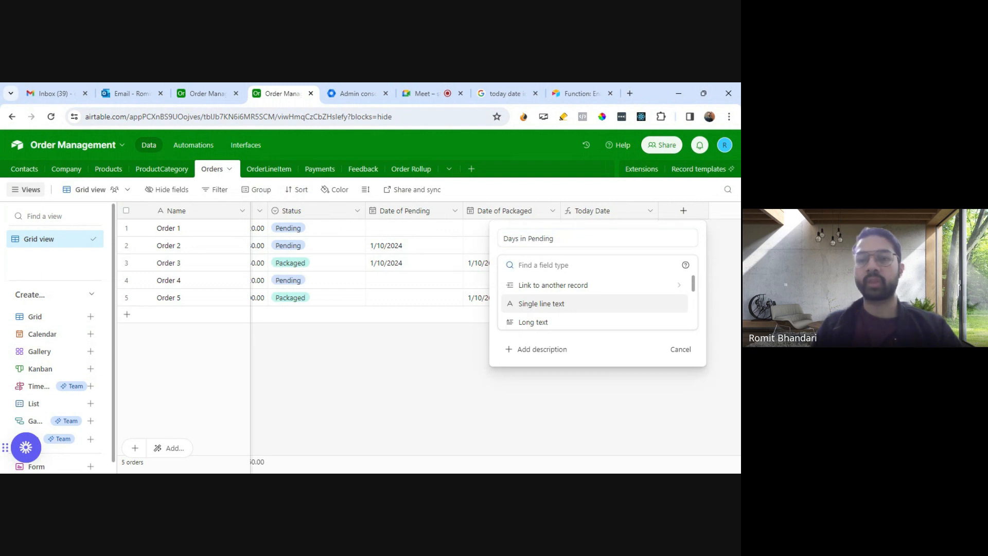
text(For,)
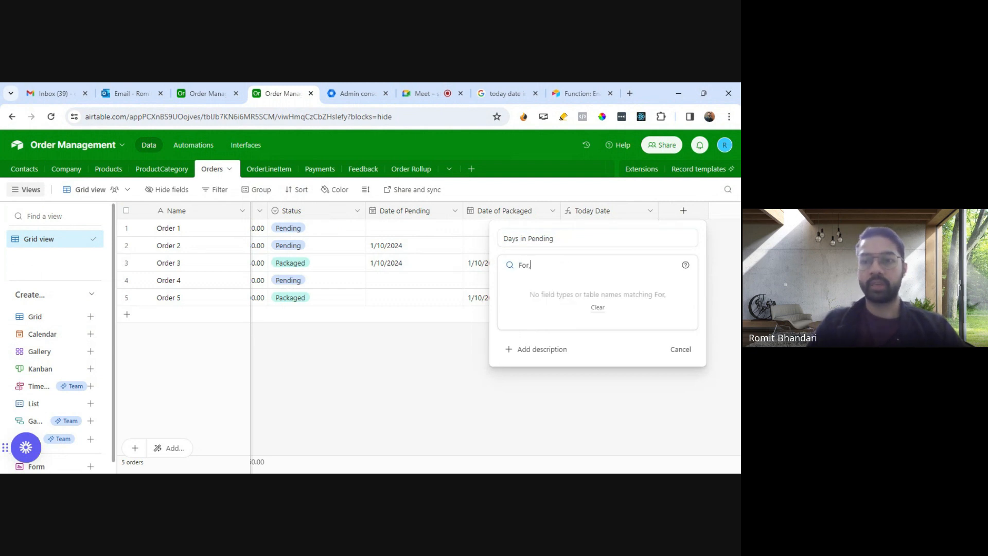
key(BackSpace)
text(mu)
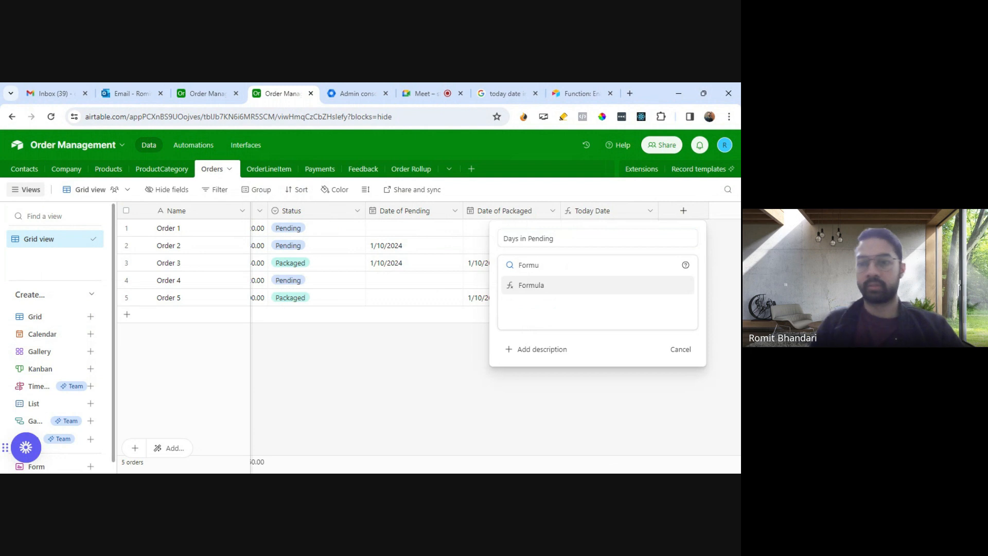
click(560, 286)
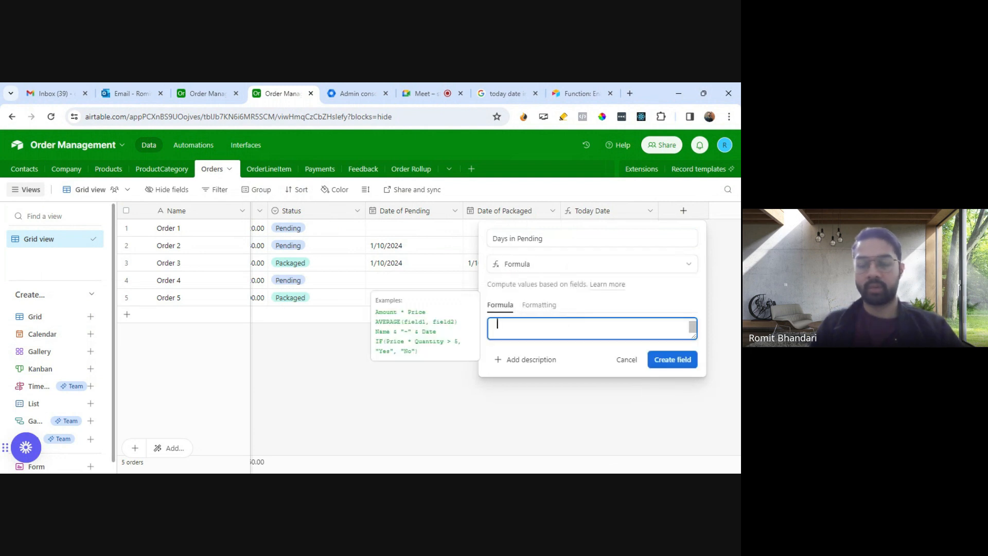
Step: Start the Days in Pending formula with the DATETIME_DIFF function and Date of Packaged as its first argument
text(DateTime)
click(536, 407)
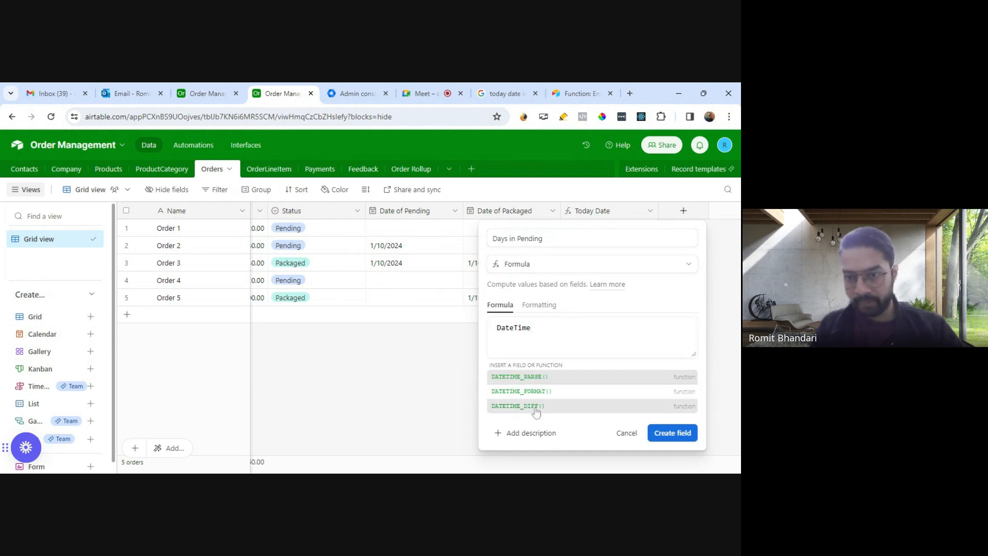
text({Date)
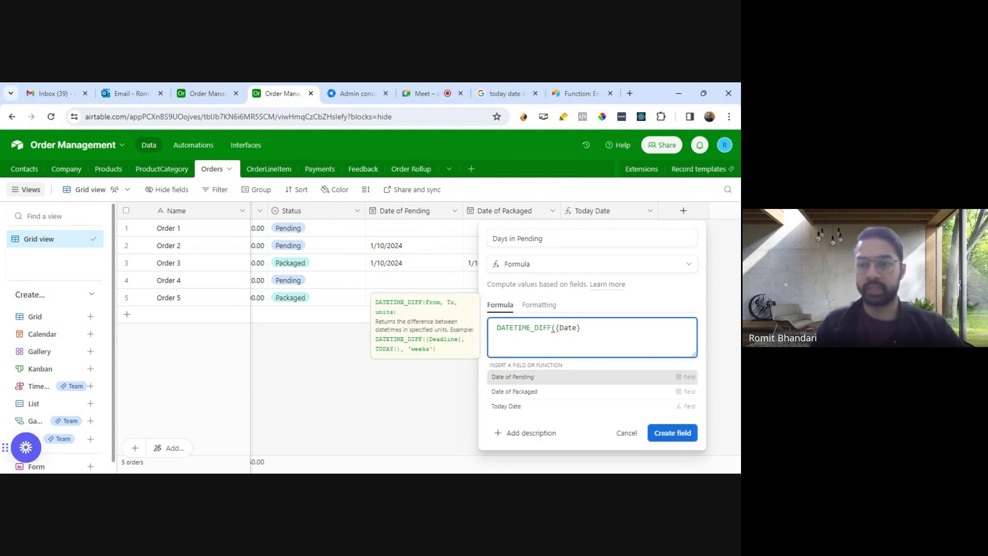
click(551, 392)
key(BackSpace)
Step: Add Date of Pending as the second DATETIME_DIFF argument, close the formula, and create the field
text(,{Dste)
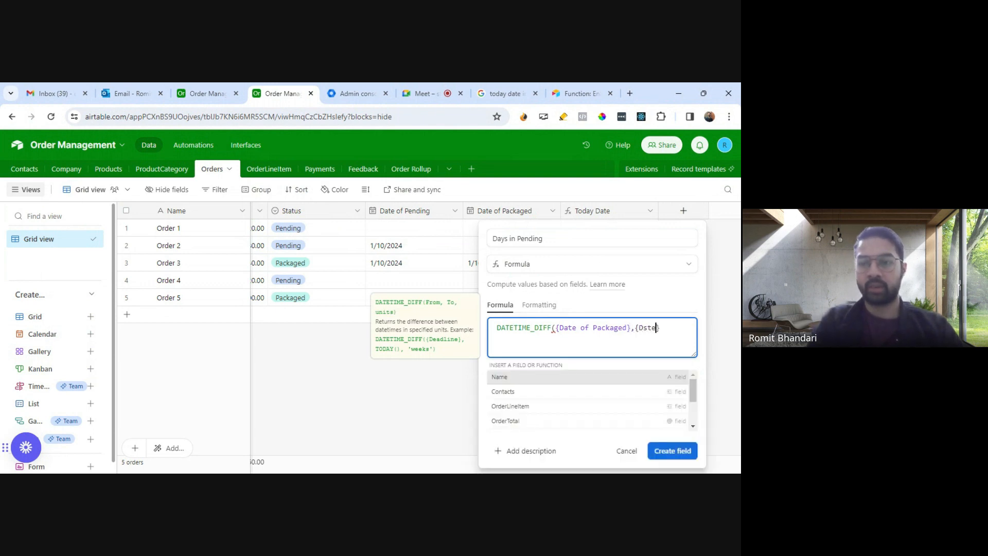
key(BackSpace)
key(BackSpace)
key(BackSpace)
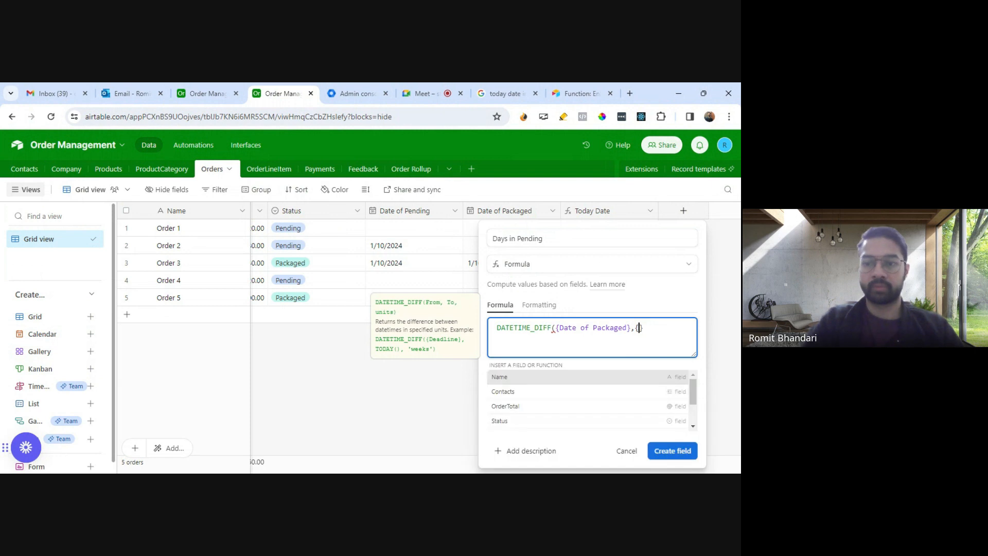
text(ate)
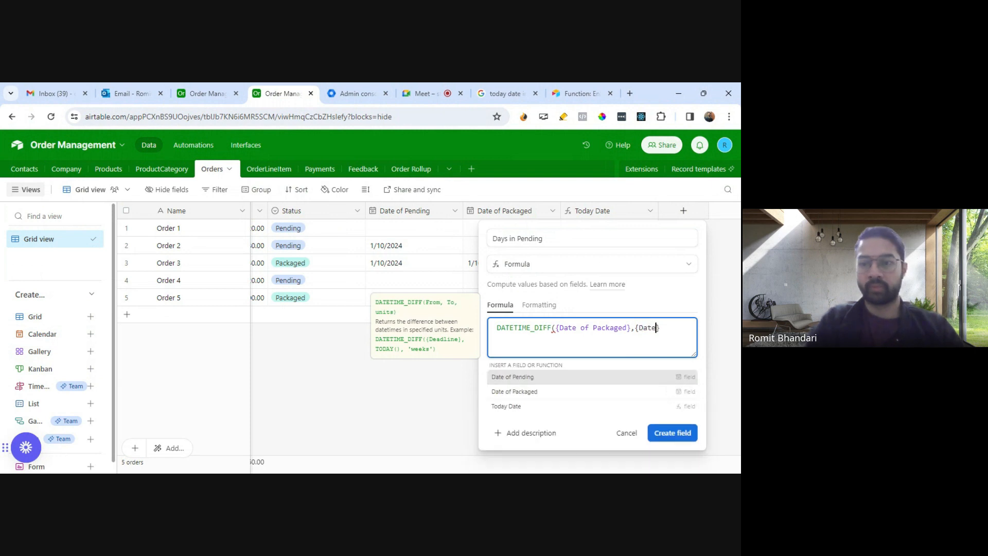
click(525, 379)
text())
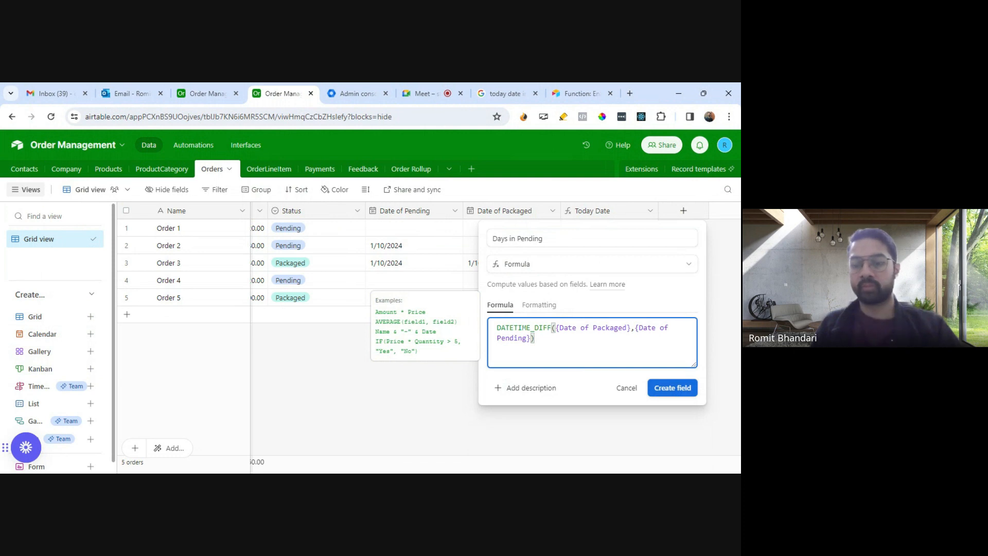
click(672, 387)
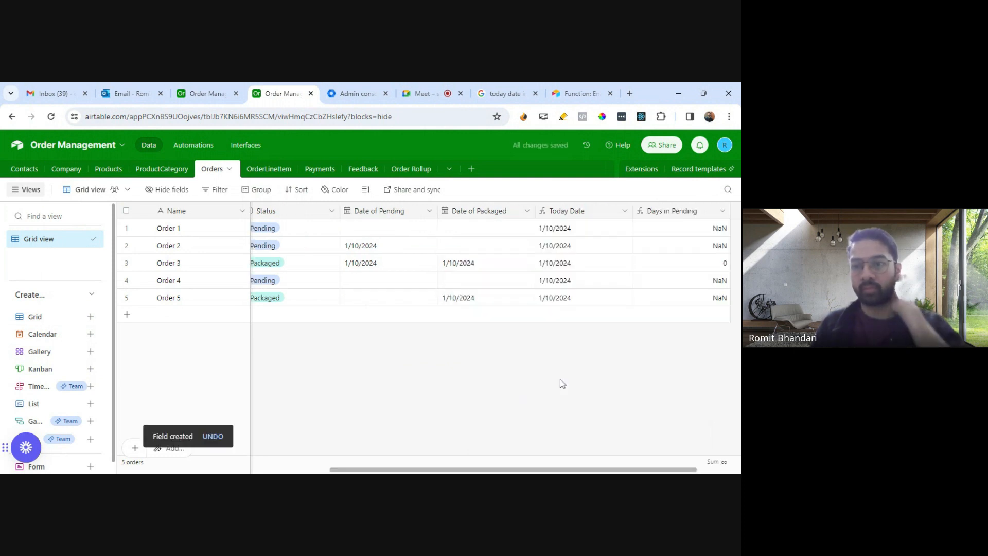
Step: Set Order 1's Date of Pending to 1/9/2024 and its Date of Packaged to 1/11/2024
drag(677, 469, 722, 469)
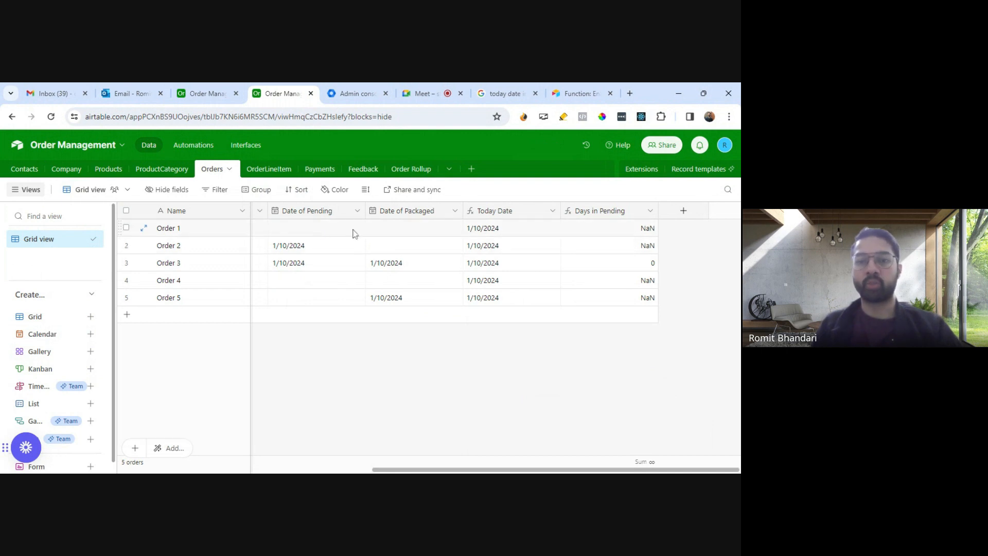
click(320, 235)
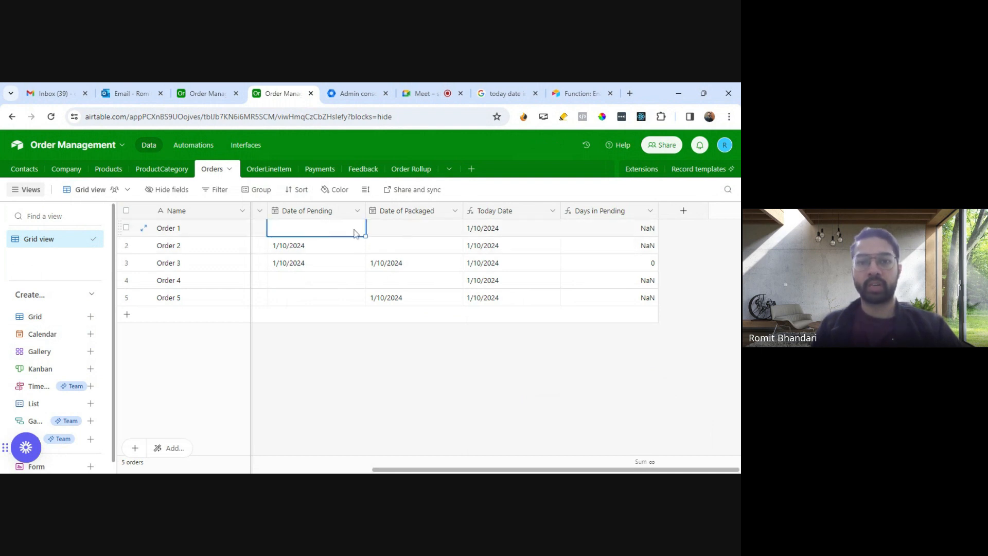
click(352, 231)
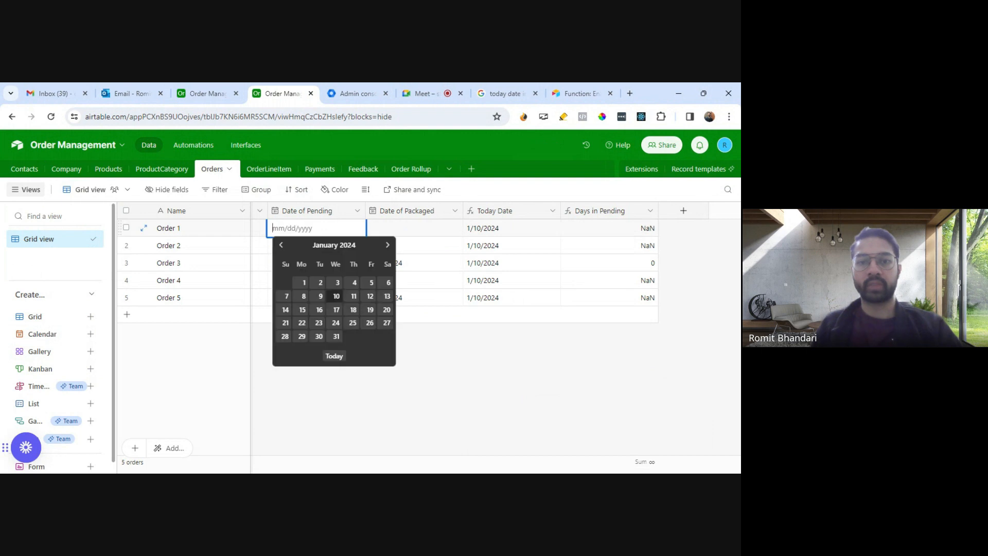
click(318, 298)
click(410, 228)
click(449, 231)
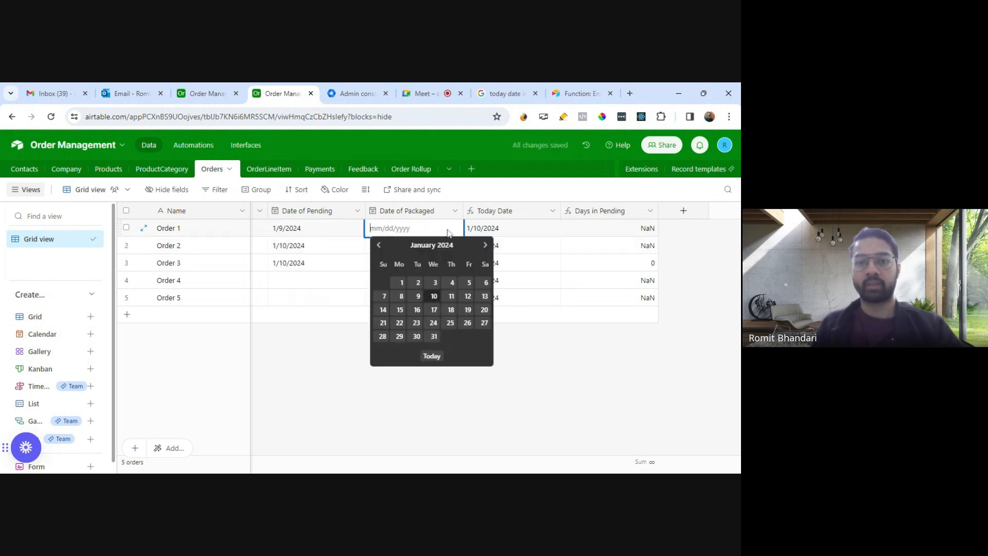
click(451, 297)
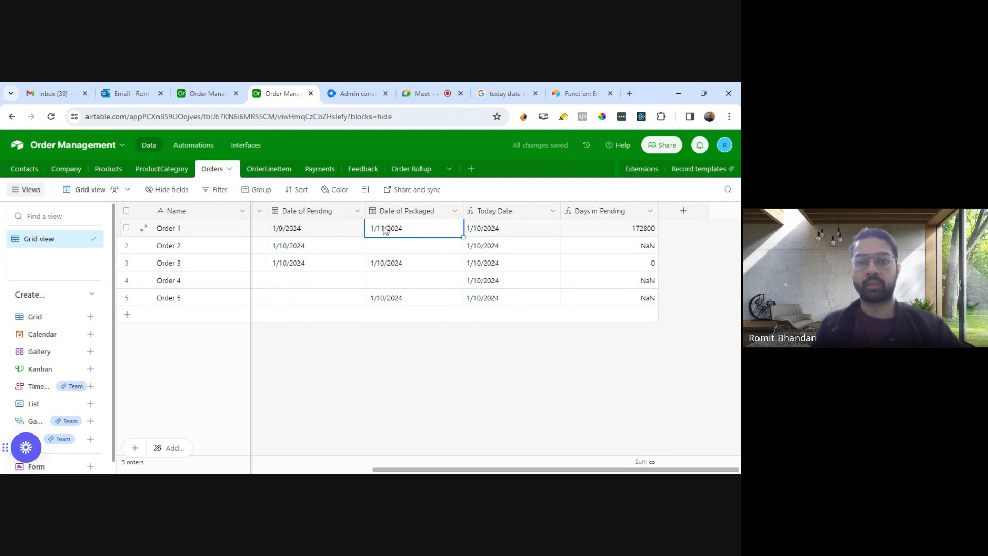
Step: Change Order 1's Date of Packaged to 1/10/2024 and its Date of Pending to 1/2/2024
click(387, 228)
click(434, 296)
click(316, 230)
click(316, 230)
click(319, 279)
Step: Set the Date of Pending to 1/3/2024 for Order 2 and to 1/5/2024 for Order 3
click(299, 251)
click(300, 251)
click(337, 300)
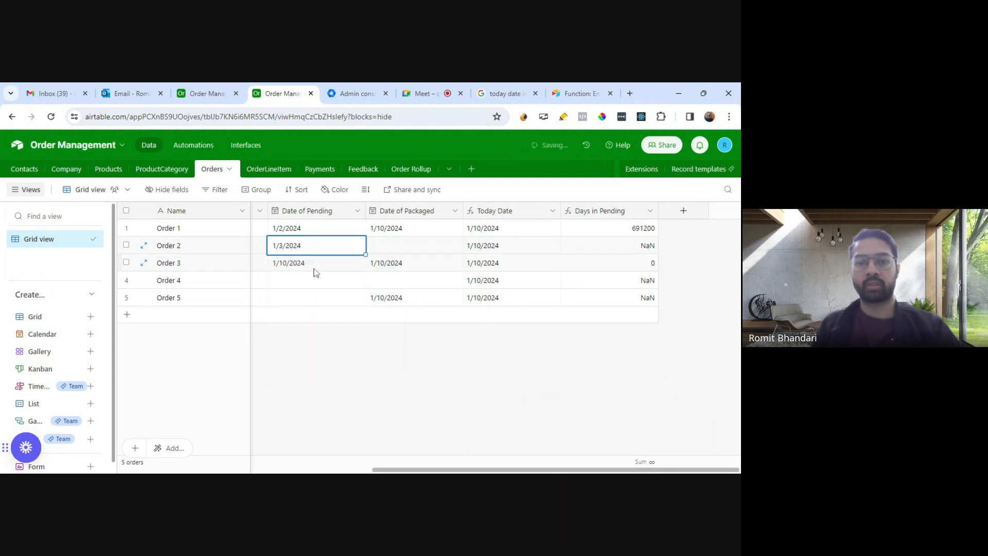
double_click(317, 265)
click(371, 317)
Step: Set the Date of Pending to 1/2/2024 for Order 4 and to 12/28/2023 for Order 5
click(311, 283)
click(310, 284)
click(301, 332)
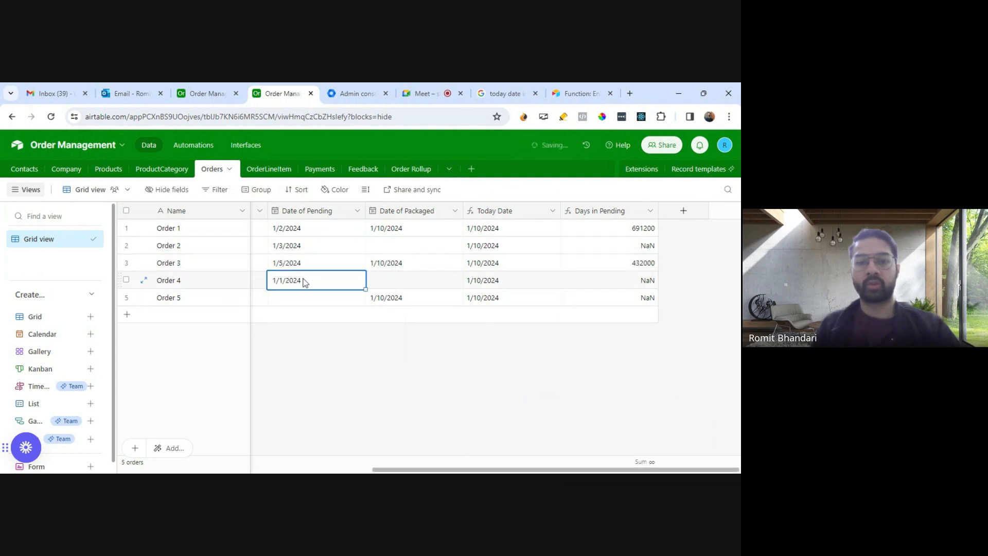
click(304, 282)
click(319, 335)
double_click(300, 298)
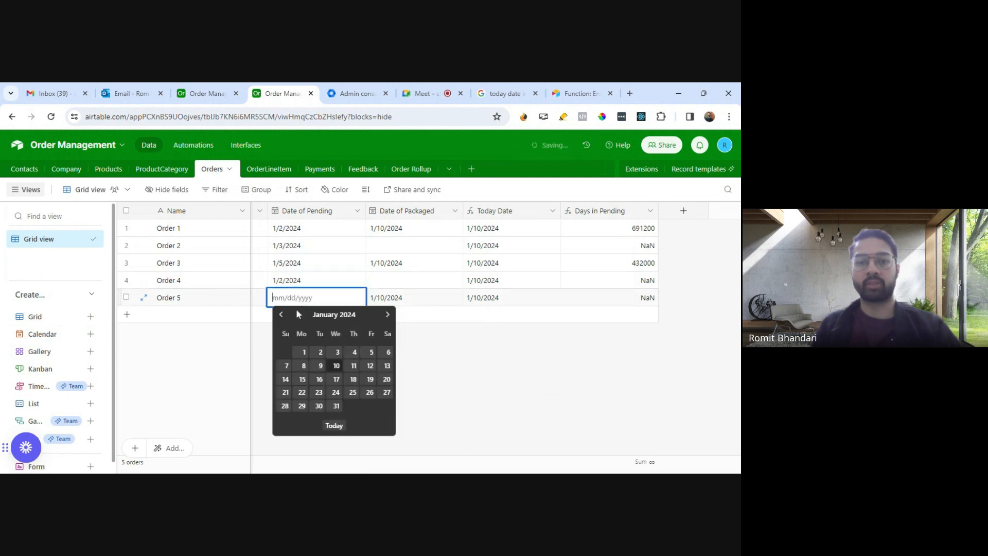
click(282, 315)
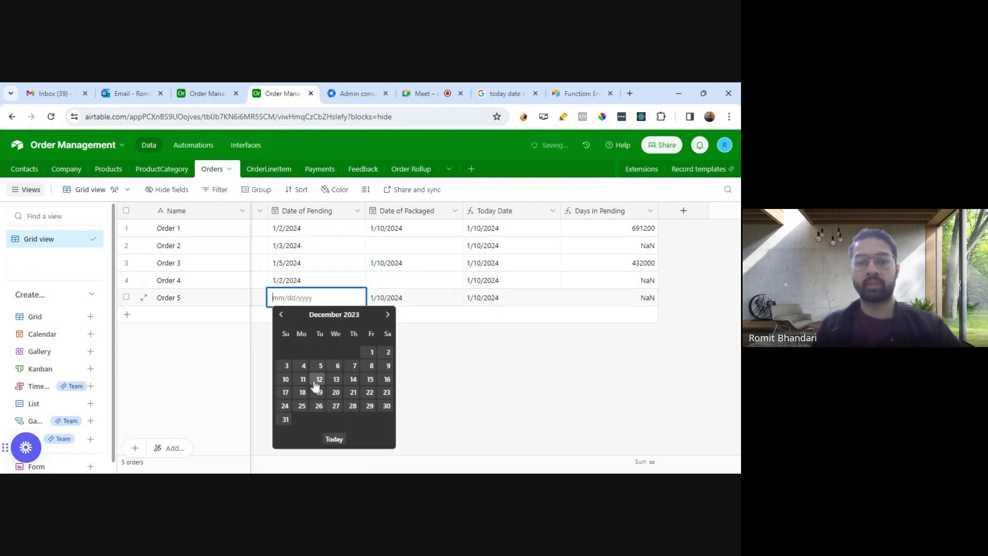
click(353, 405)
Step: Set the Date of Packaged to 1/6/2024 for both Order 4 and Order 2
click(395, 283)
click(395, 283)
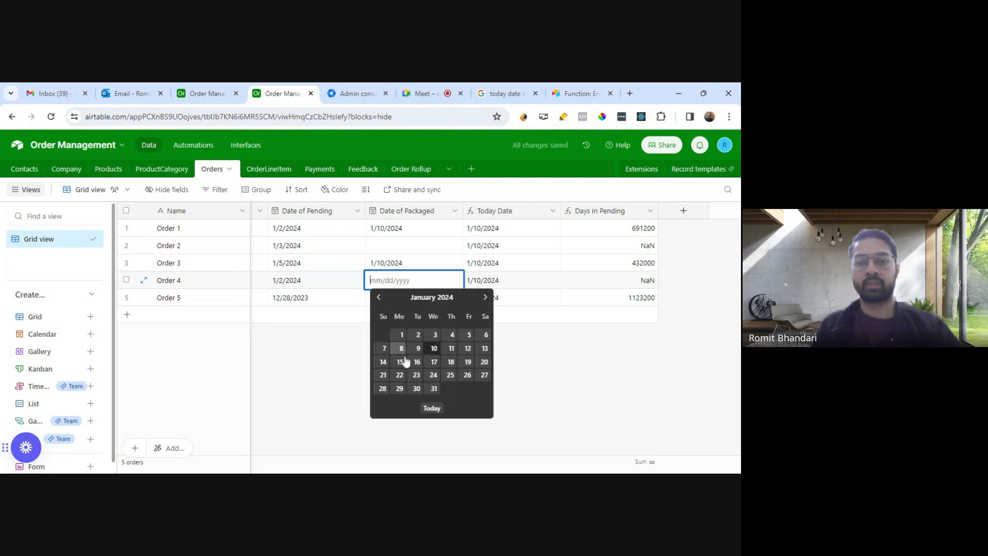
click(485, 335)
click(390, 262)
click(389, 250)
click(388, 249)
click(484, 301)
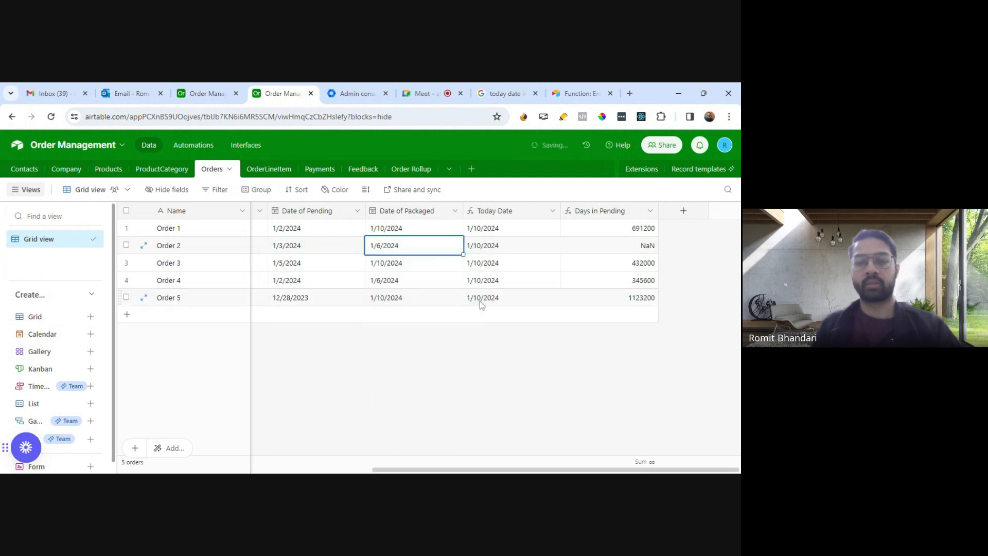
click(508, 357)
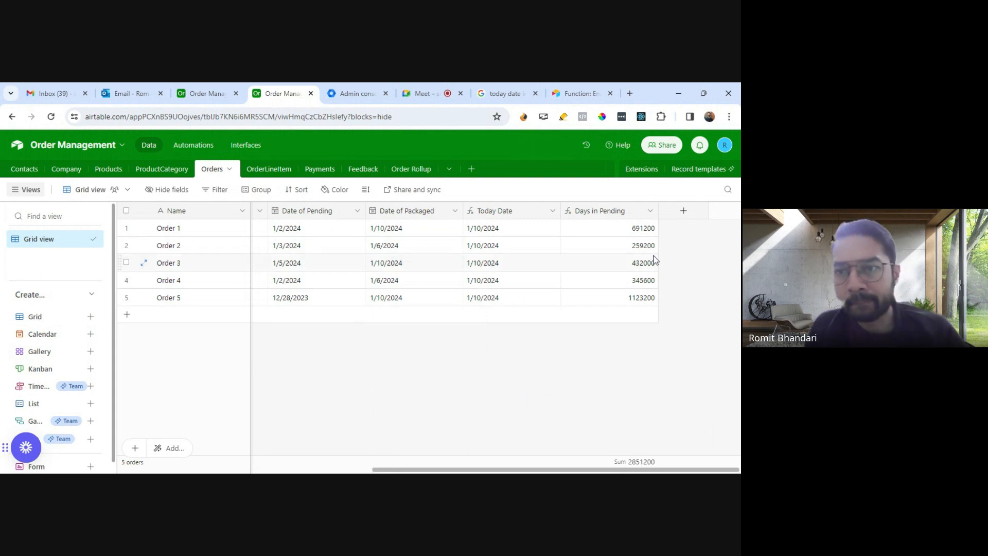
Step: Add 'days' as the unit argument of the Days in Pending DATETIME_DIFF formula and save the field
click(650, 211)
click(619, 236)
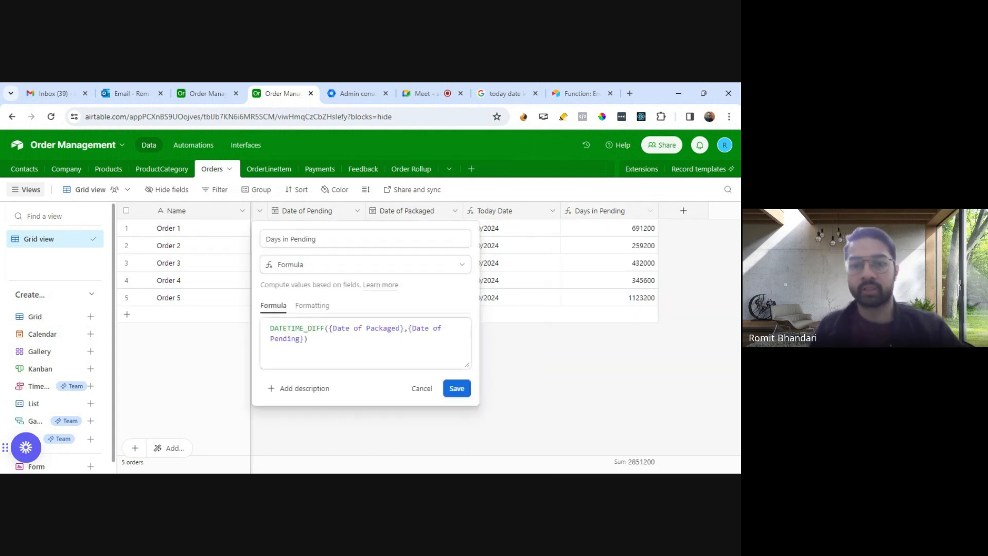
click(309, 339)
key(Left)
text(,'da)
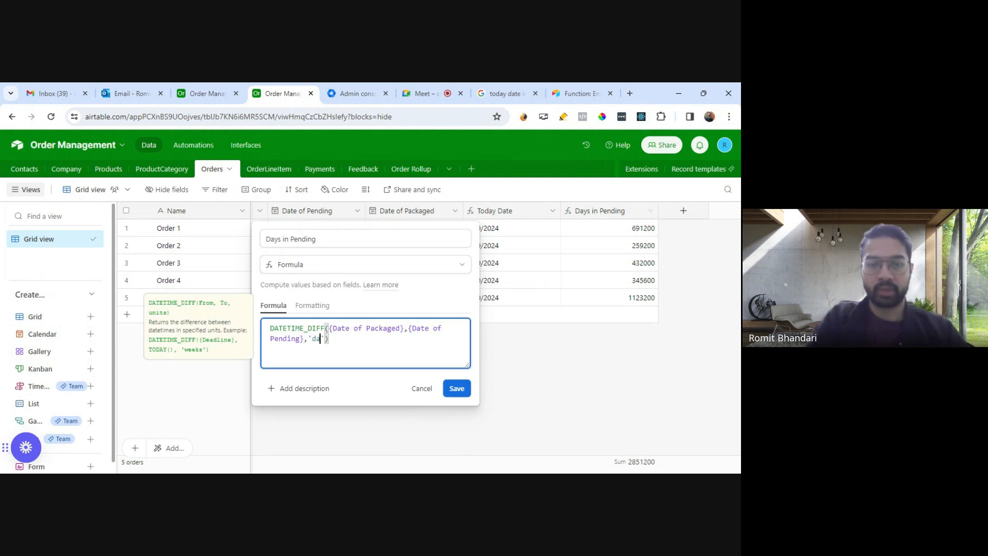
text(ys)
click(457, 389)
click(465, 393)
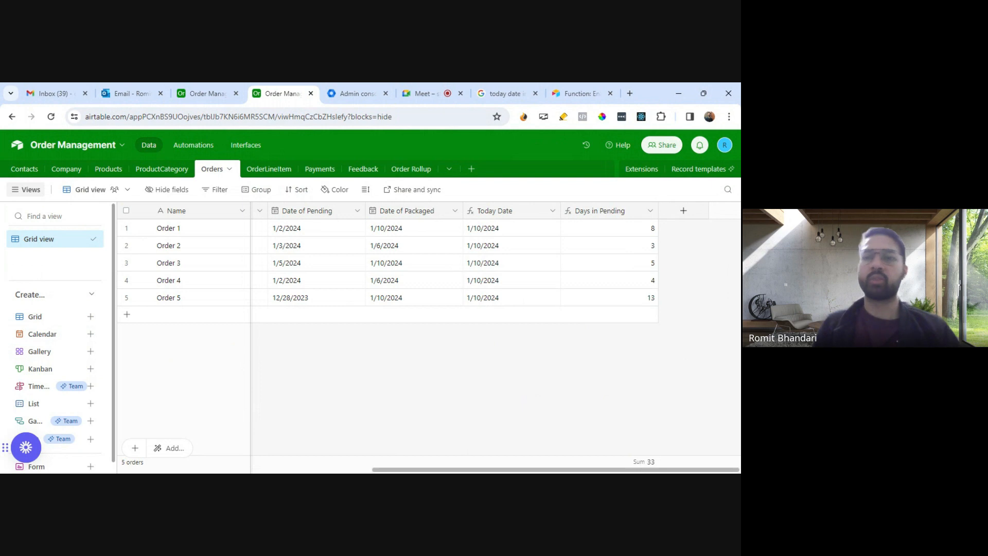
Step: Reopen the Days in Pending field's settings to review its full formula, and close them without saving
click(650, 211)
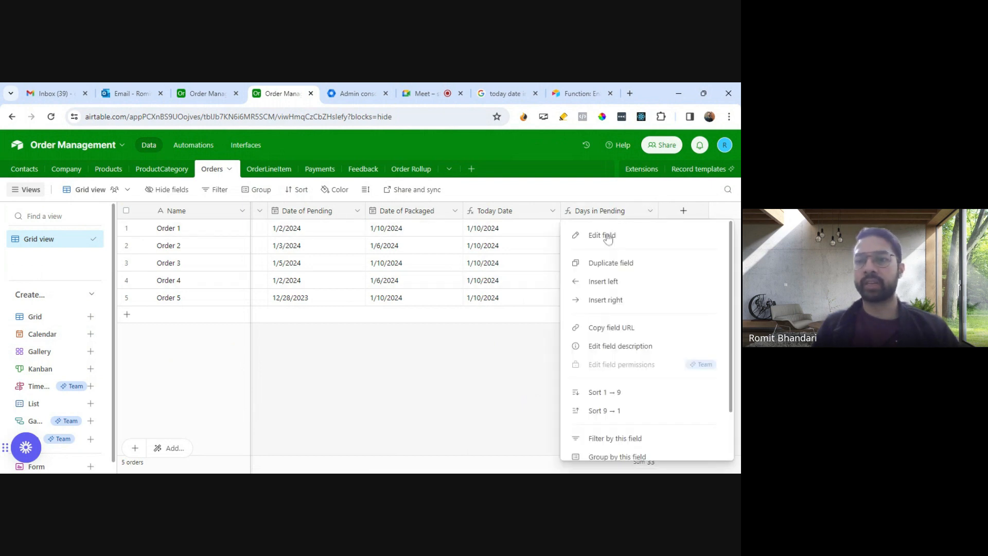
click(603, 234)
click(338, 339)
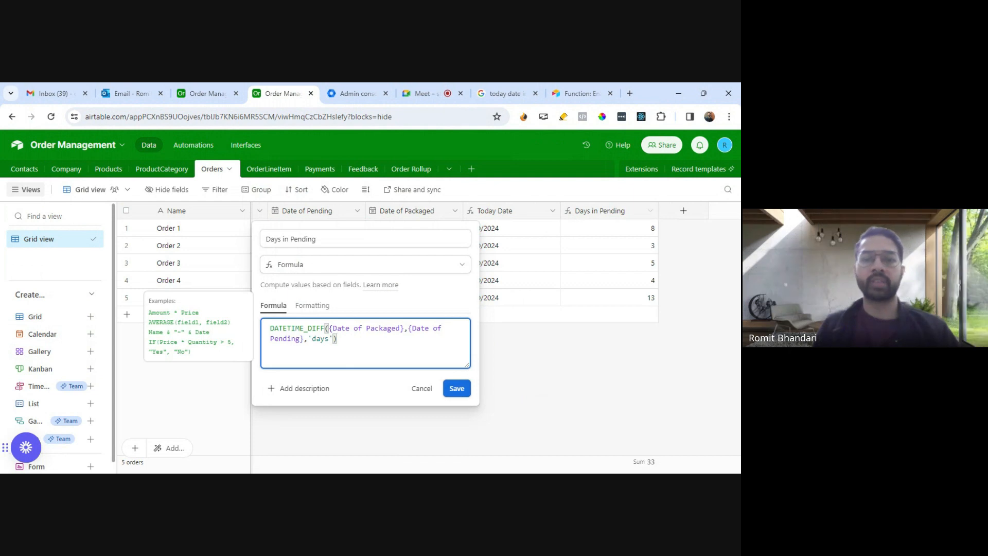
drag(338, 339, 270, 328)
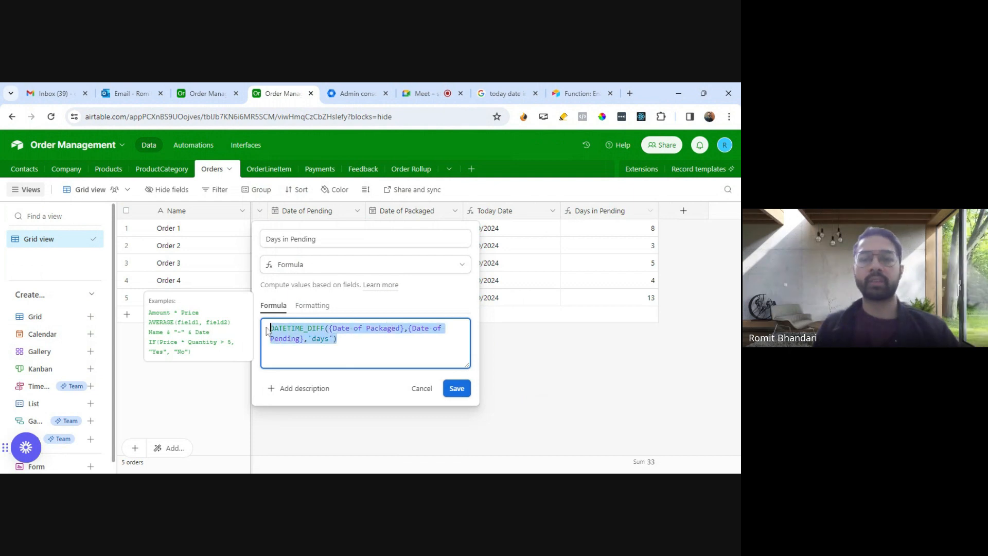
click(420, 390)
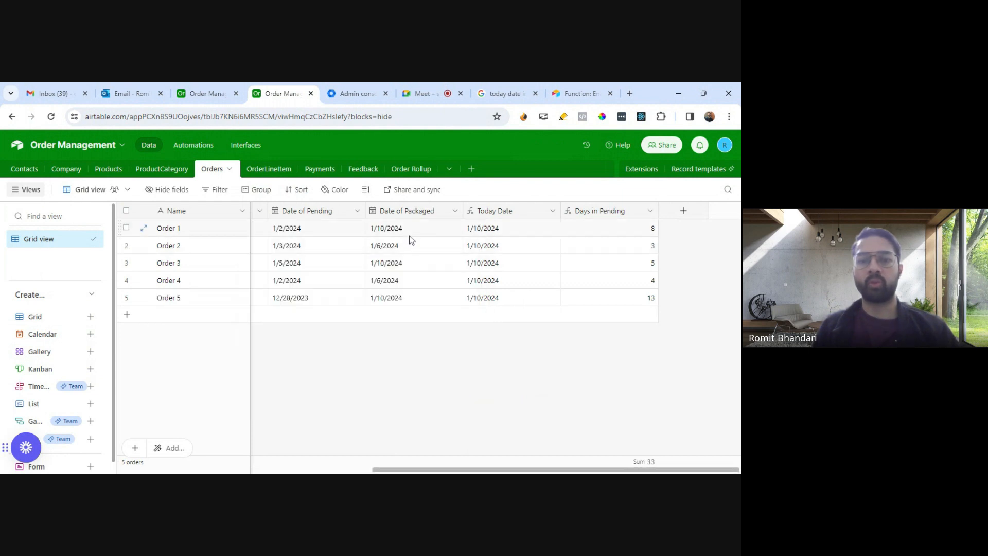
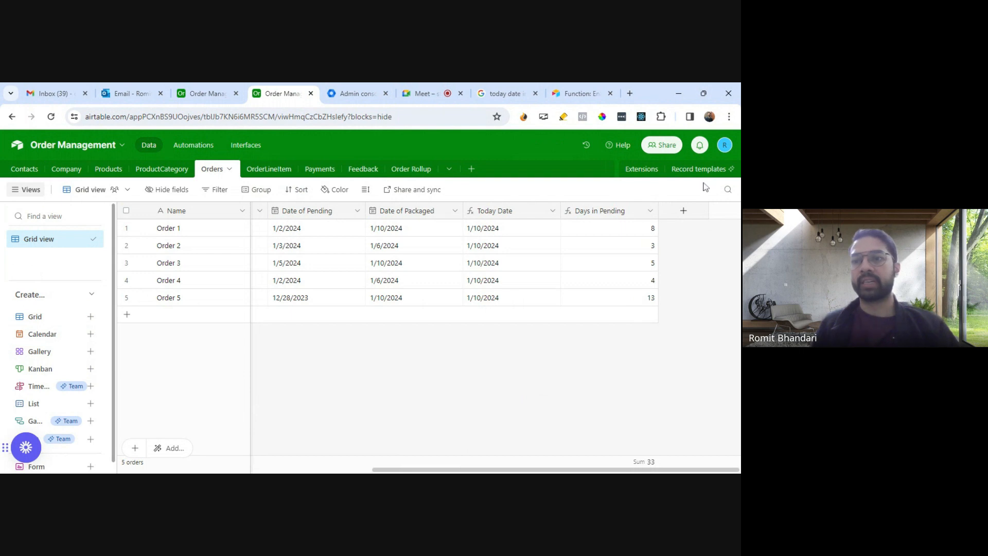
Step: Search the extensions marketplace for "Summ" and close it without adding an extension
click(642, 169)
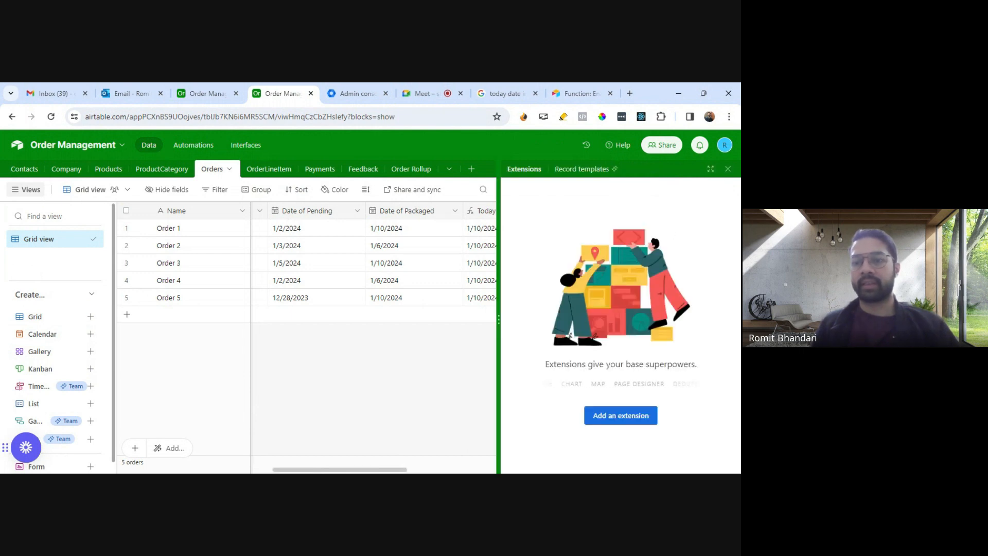
click(621, 415)
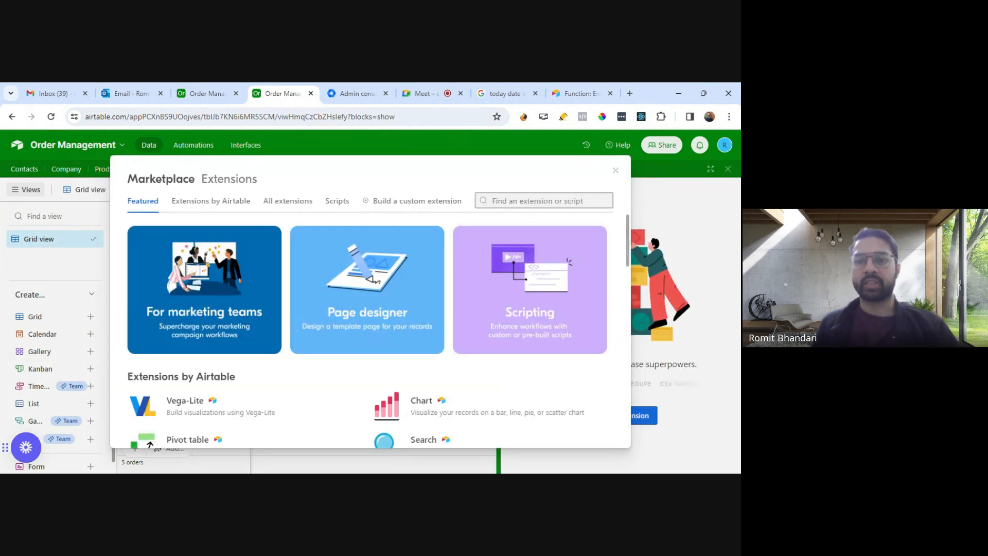
text(Summ)
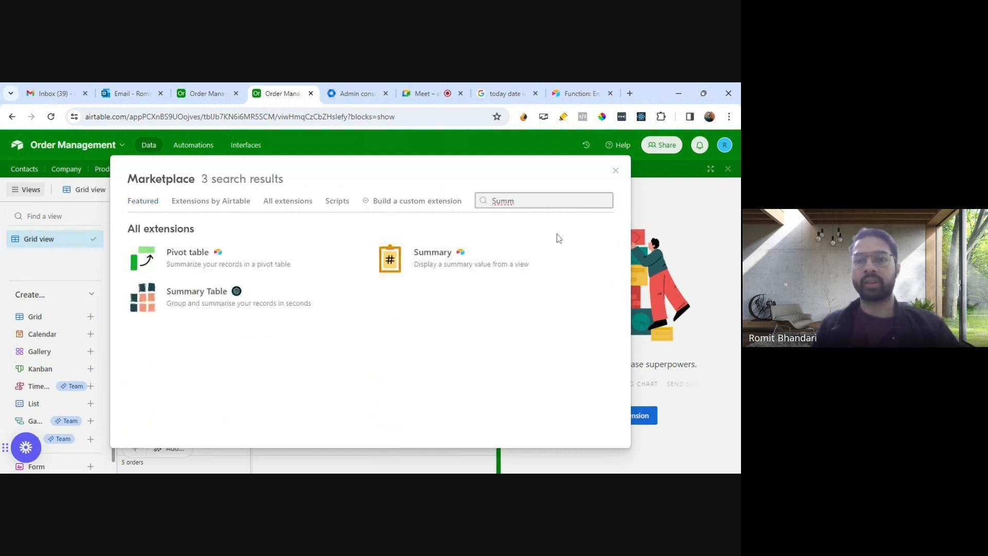
click(615, 172)
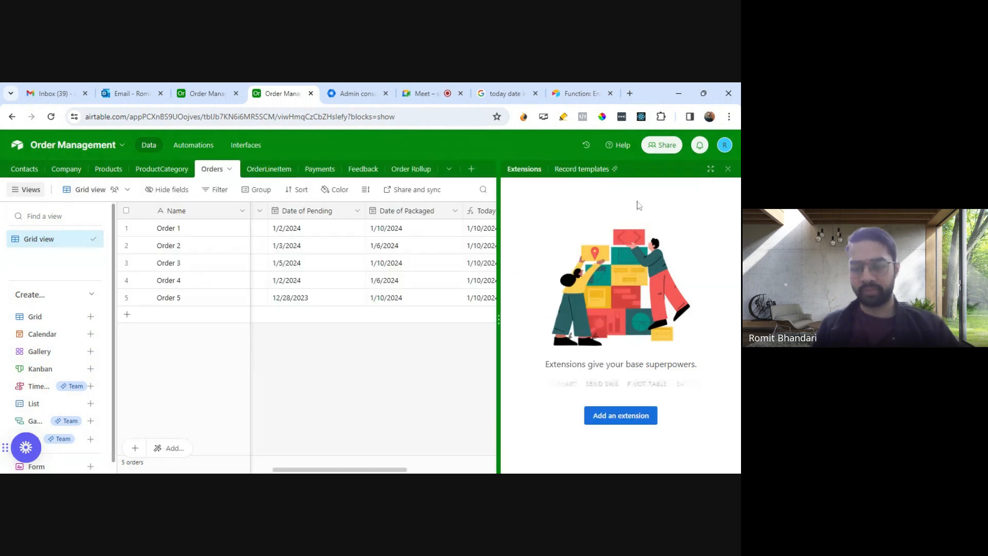
click(727, 168)
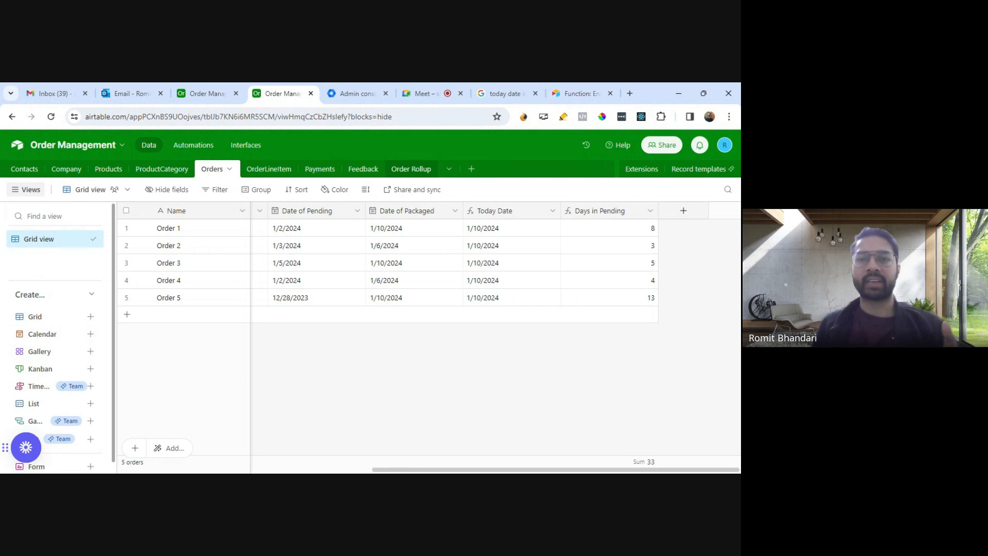
Step: Check the Date Diff lookup field's settings in the Order Rollup table and close them without saving
click(410, 173)
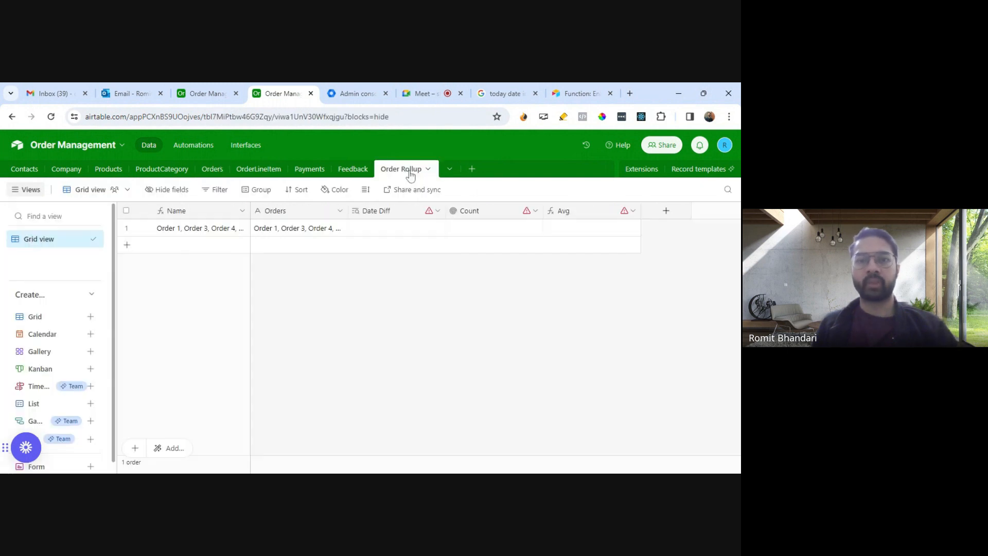
click(213, 170)
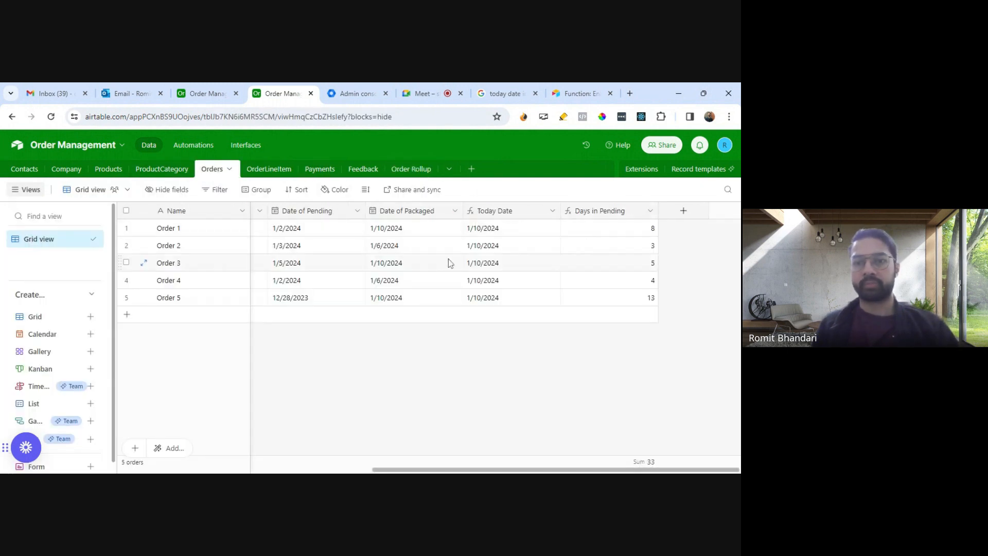
click(411, 170)
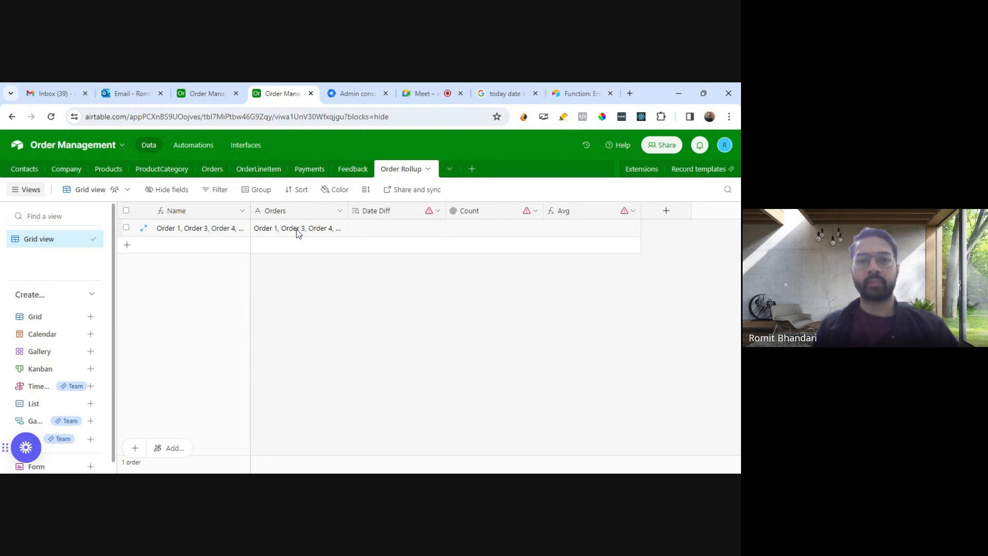
click(438, 212)
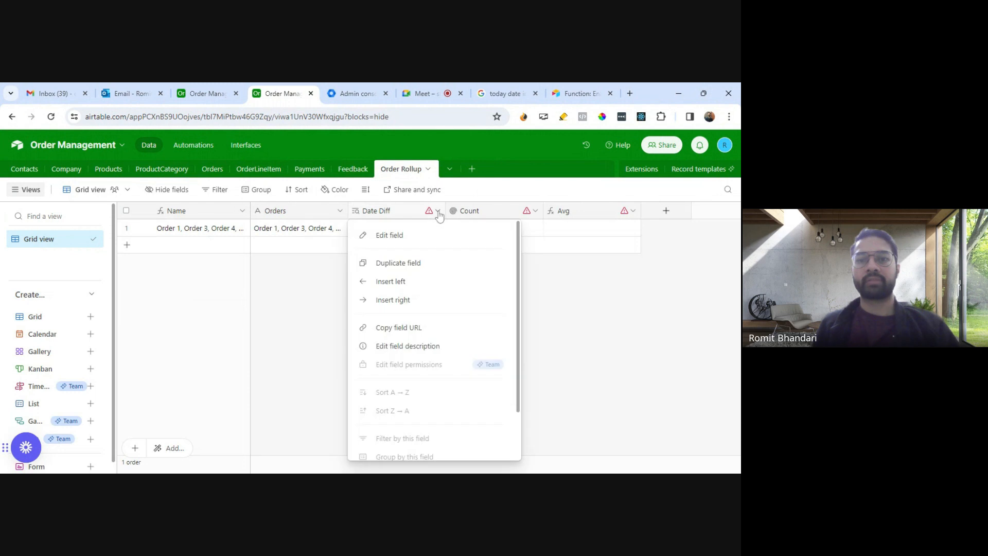
click(405, 236)
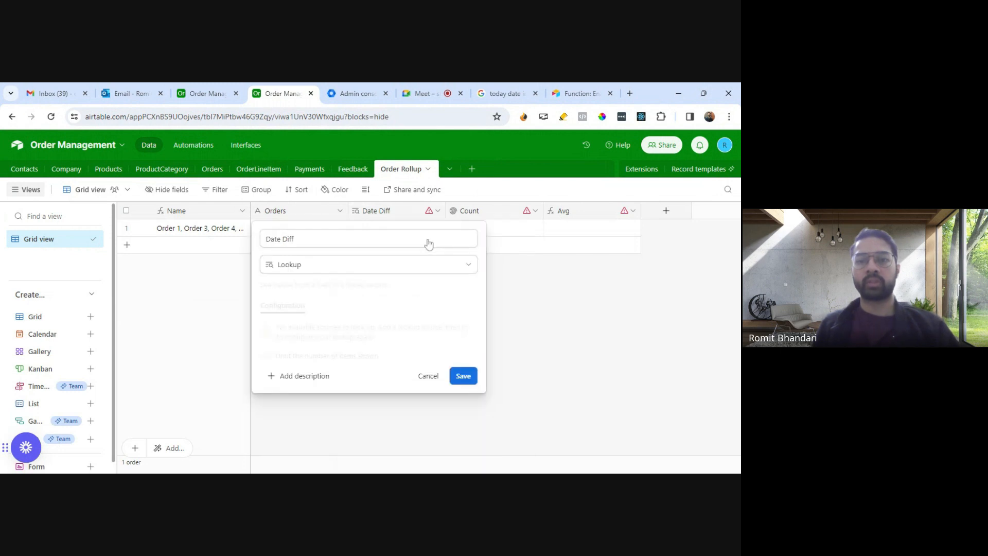
click(369, 267)
click(372, 320)
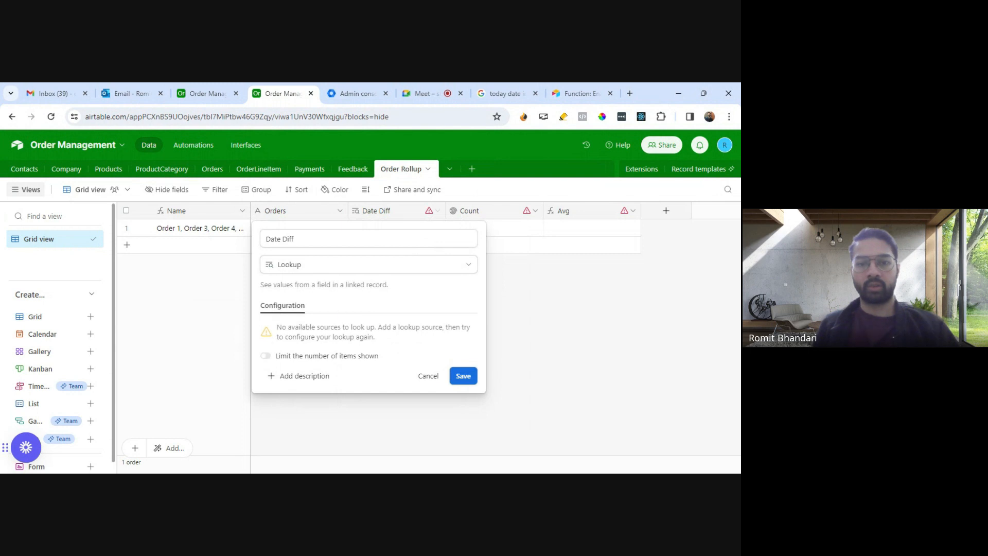
click(428, 376)
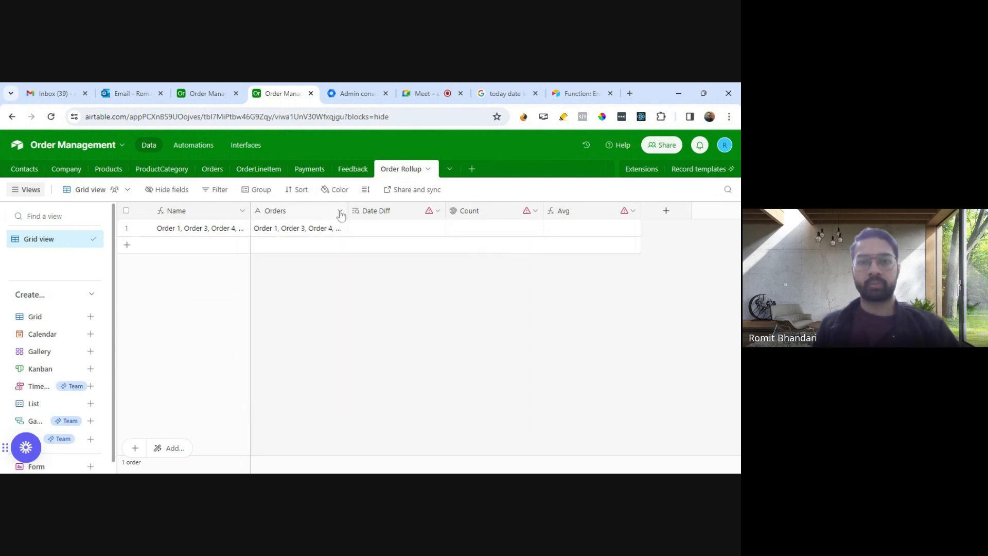
Step: Create an Order RollUp field in the Orders table that links to the Order Rollup table, without adding lookup fields
click(219, 175)
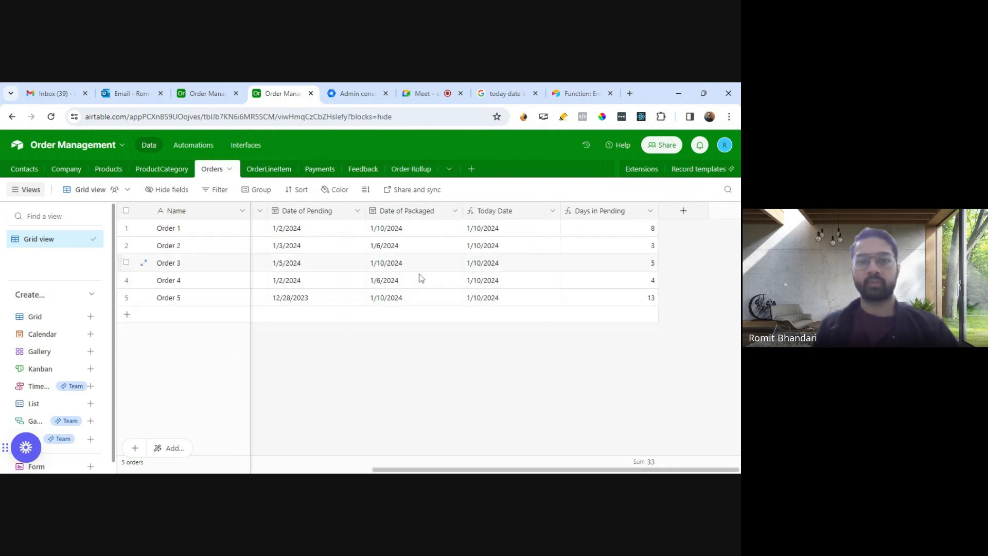
click(683, 212)
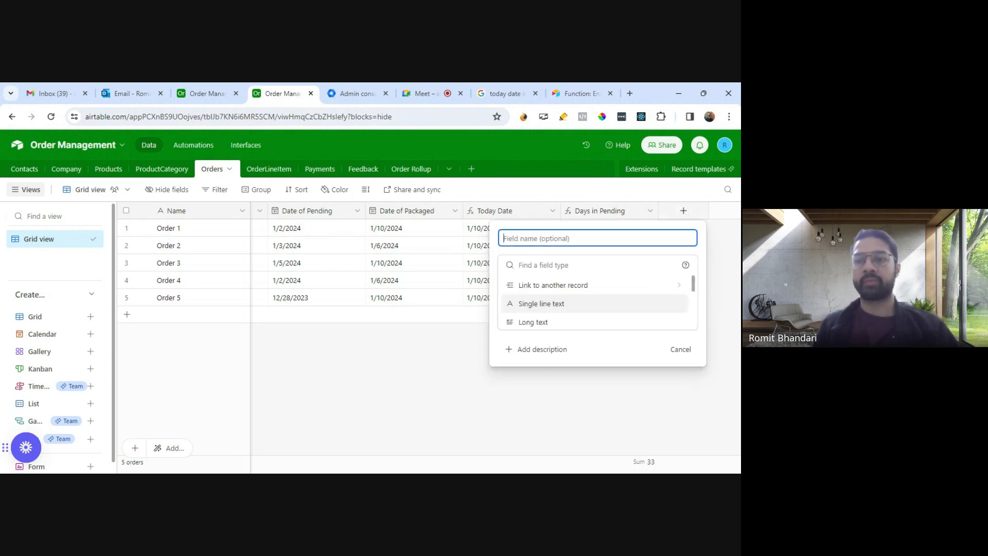
text(O)
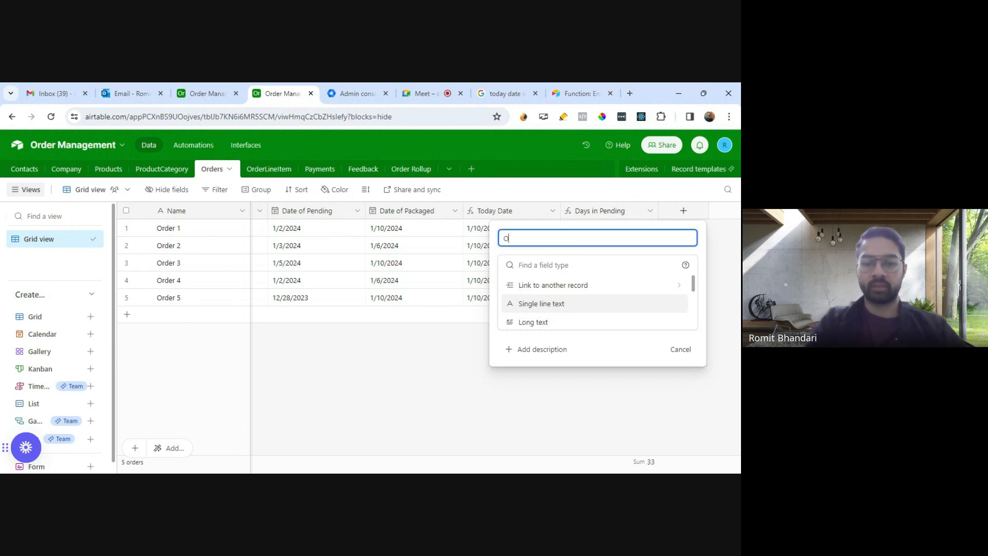
text(rder RollUp)
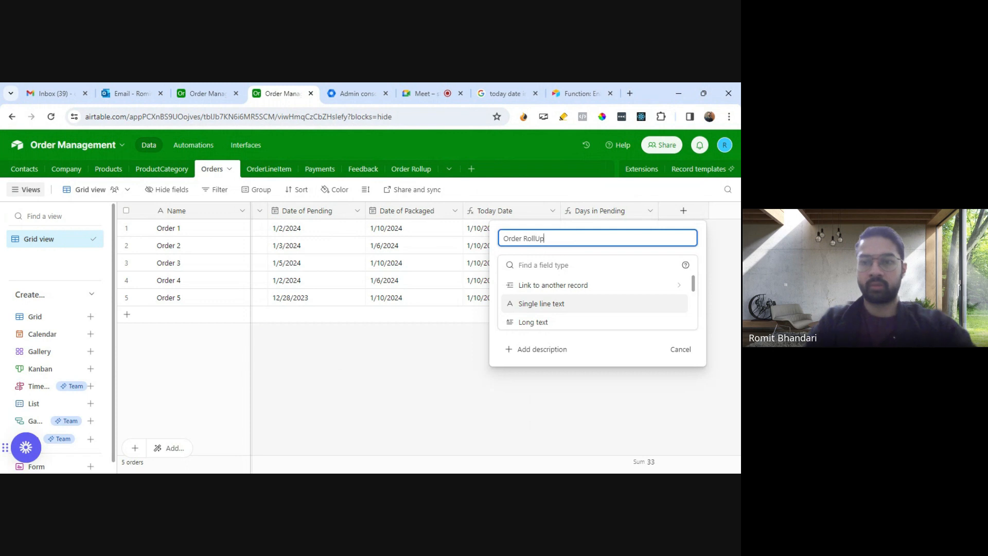
click(597, 285)
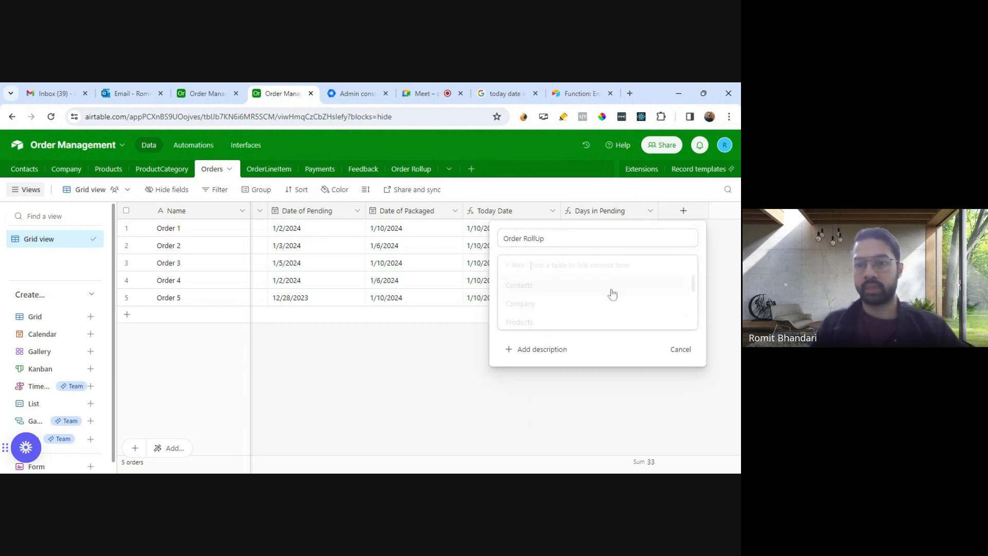
scroll(539, 314, down, 3)
click(545, 302)
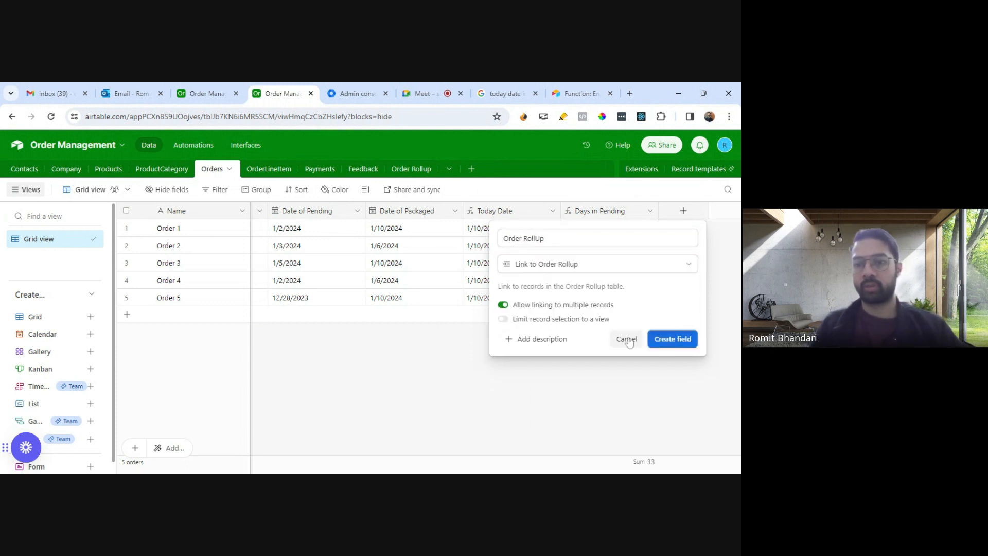
click(667, 340)
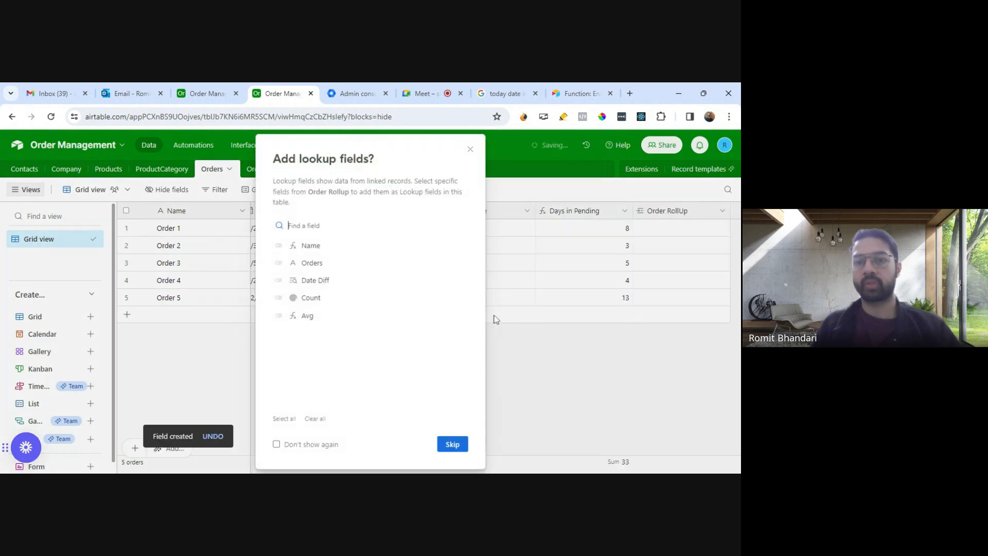
click(460, 443)
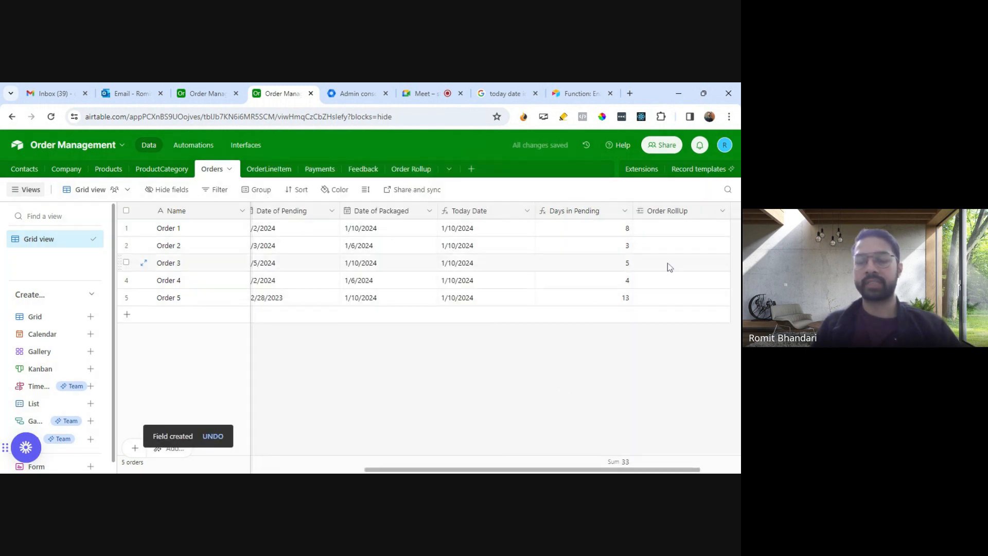
Step: Try to save the Date Diff field in Order Rollup with Orders 2 as its lookup source
click(410, 169)
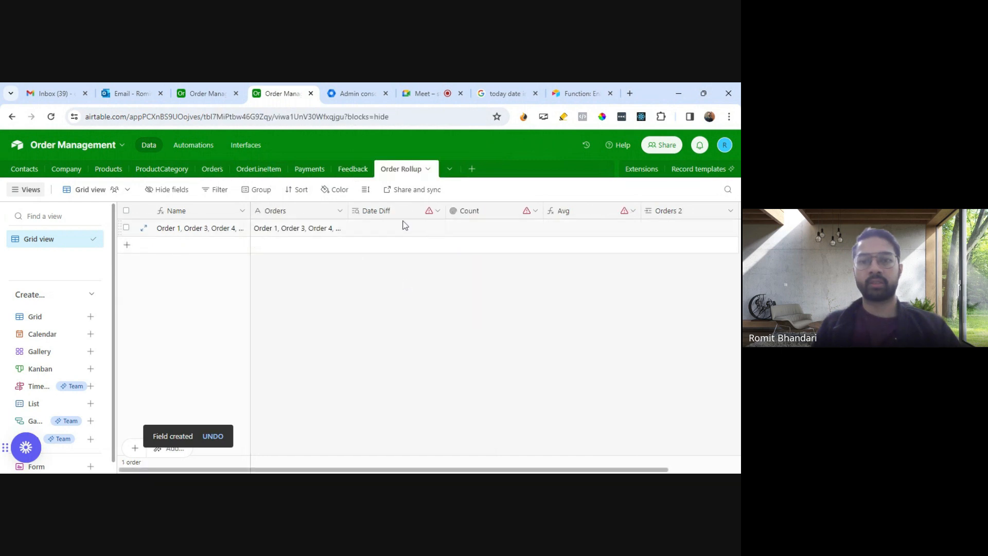
click(437, 211)
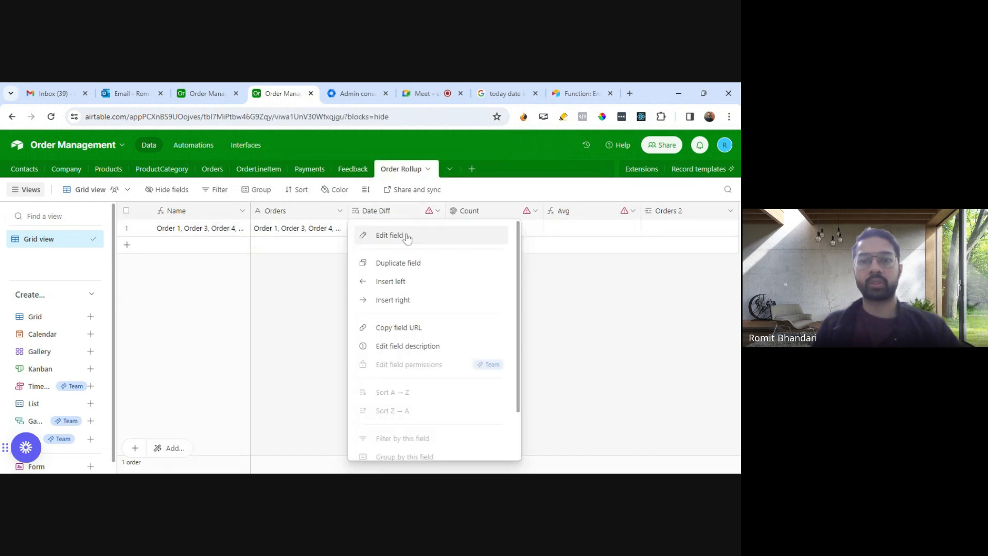
click(449, 238)
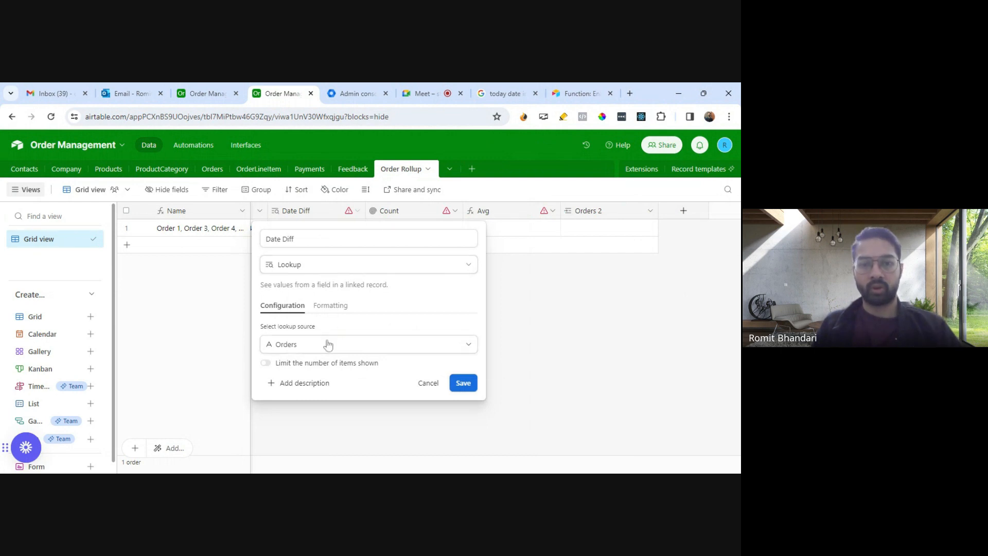
click(396, 346)
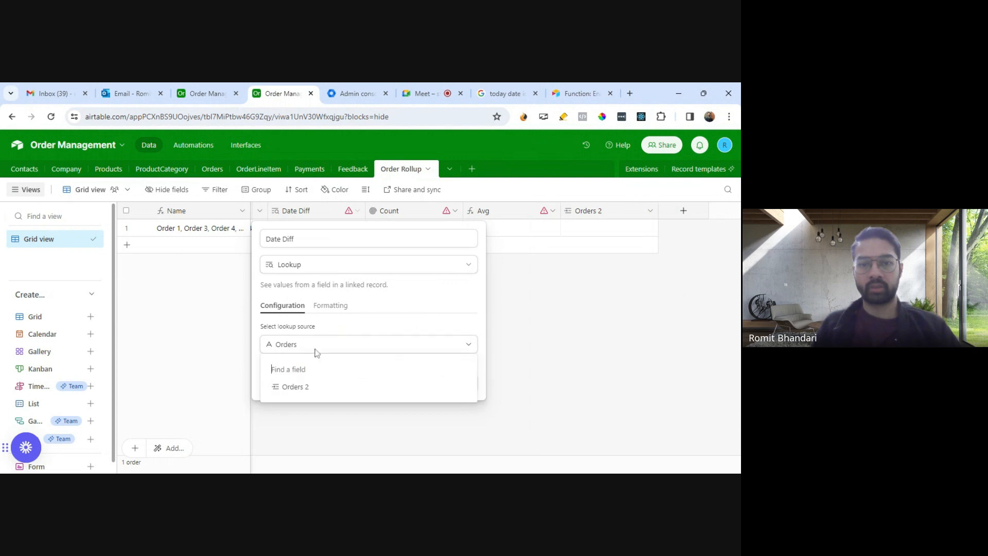
click(301, 393)
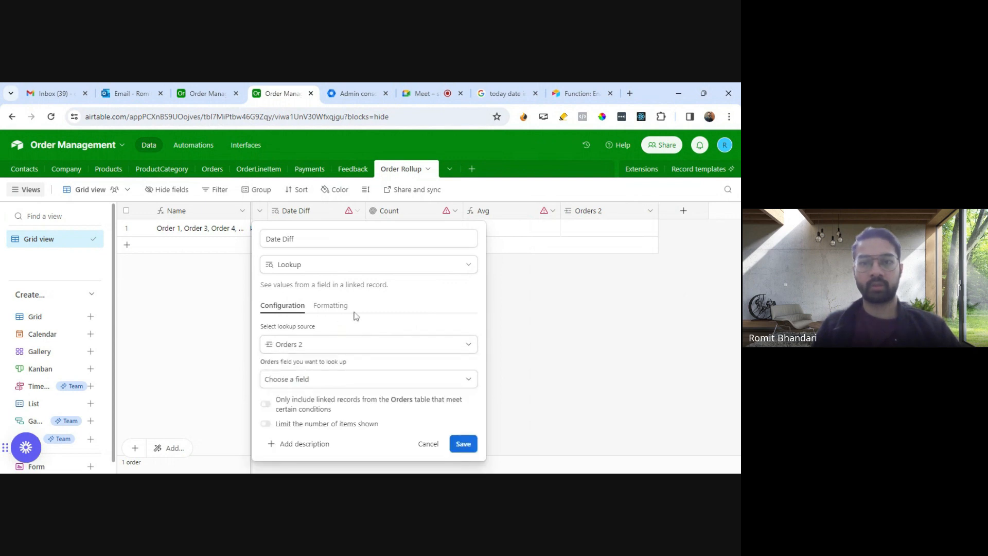
click(463, 443)
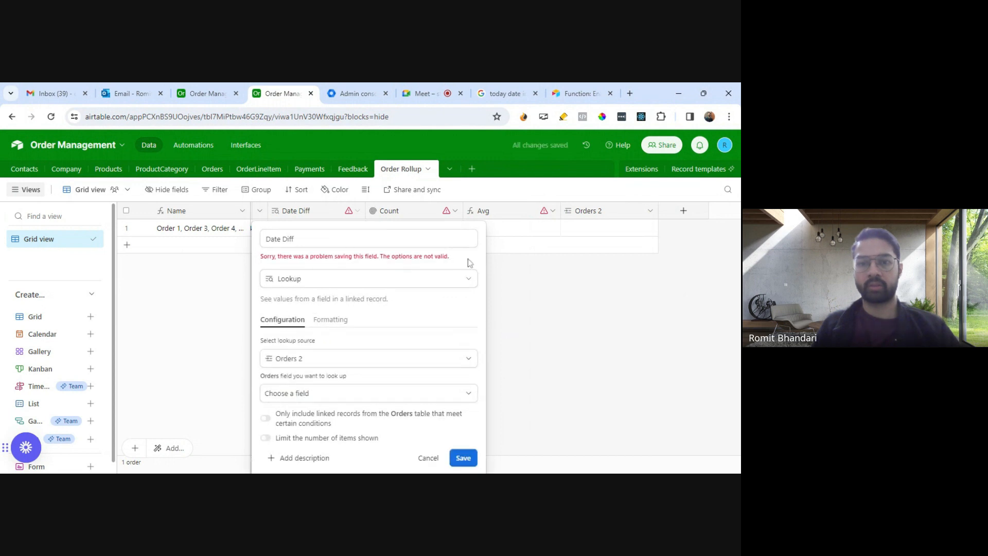
click(429, 458)
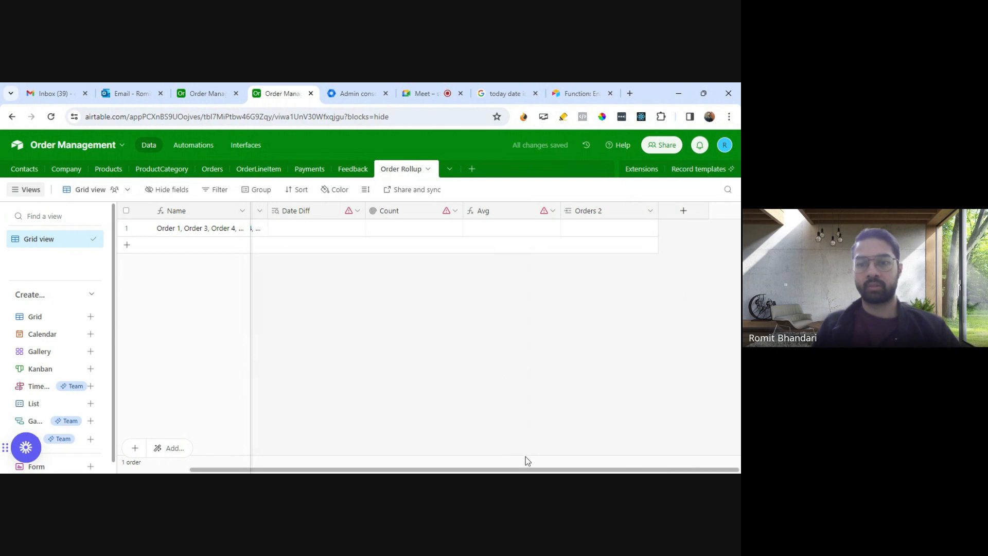
Step: Delete the text field Orders from the Order Rollup table despite its dependencies
drag(527, 469, 453, 470)
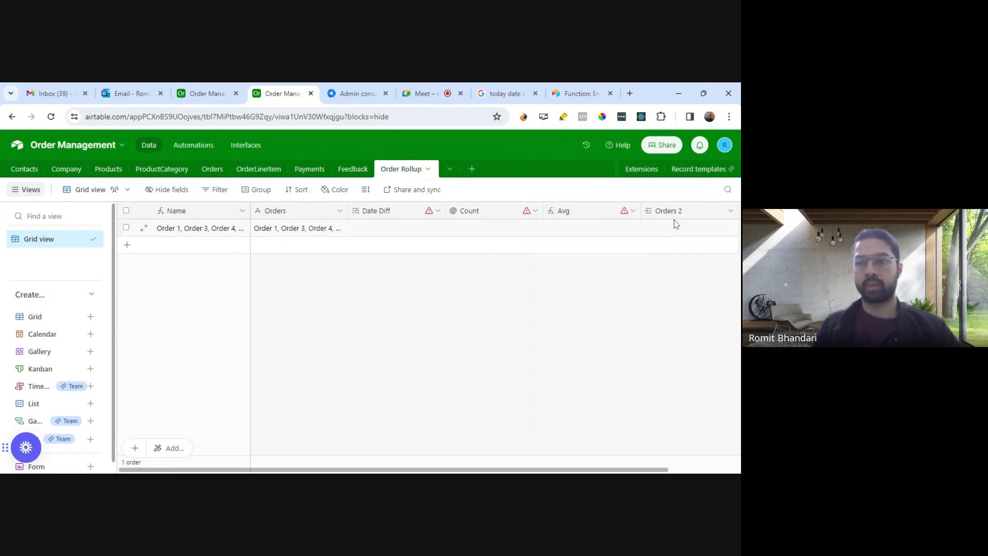
right_click(289, 208)
scroll(320, 370, down, 2)
click(296, 444)
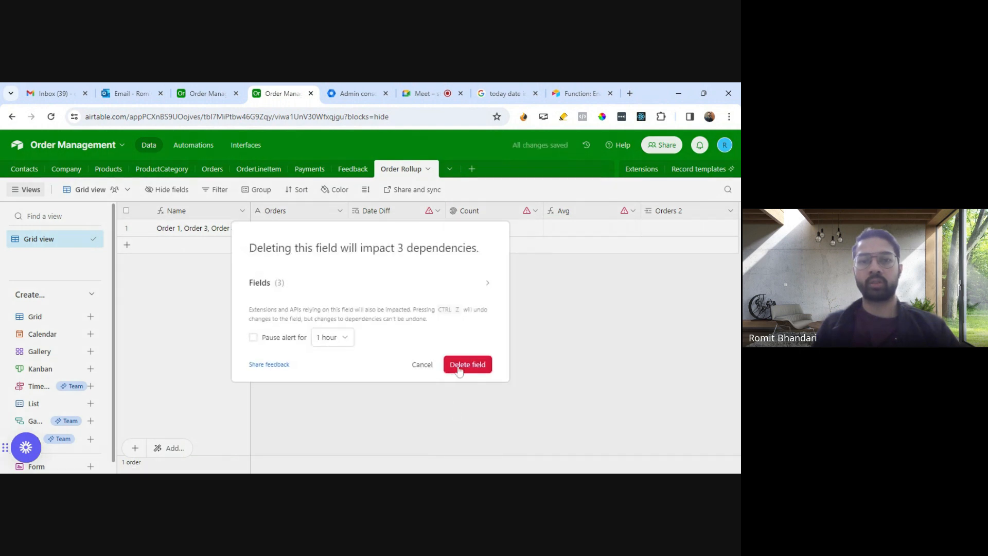
click(459, 368)
Step: Rename the linked field Orders 2 to Orders and move it between Name and Date Diff
double_click(585, 213)
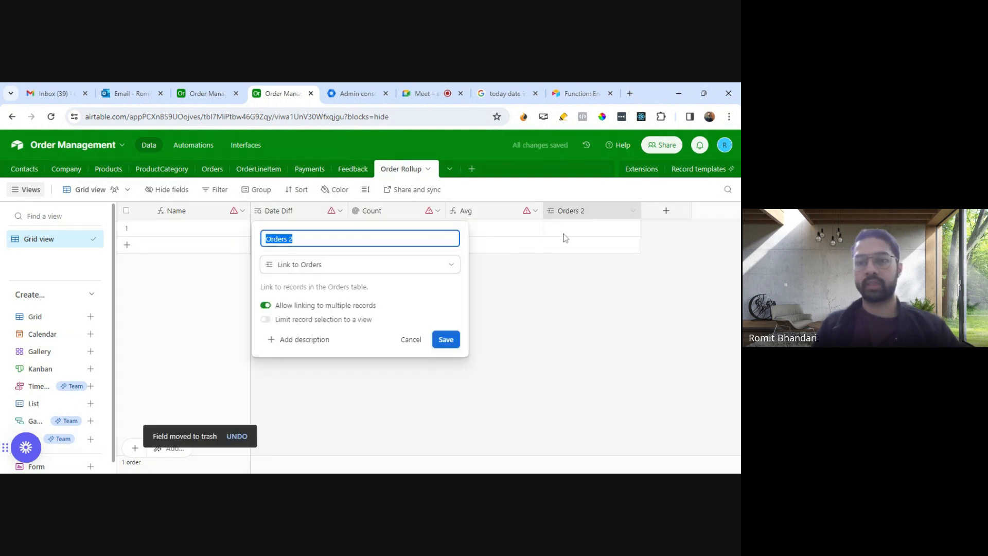
key(End)
key(BackSpace)
key(BackSpace)
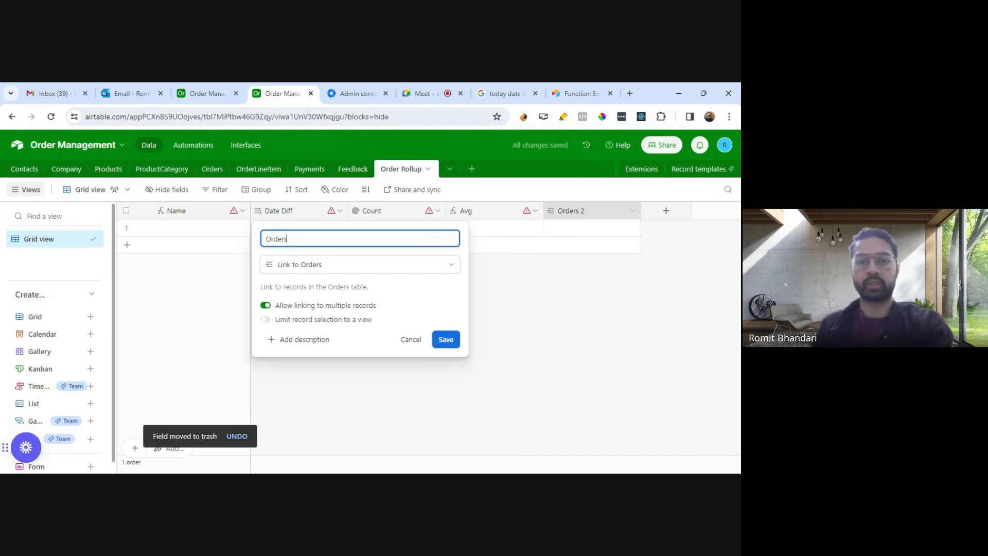
click(445, 341)
drag(586, 211, 280, 222)
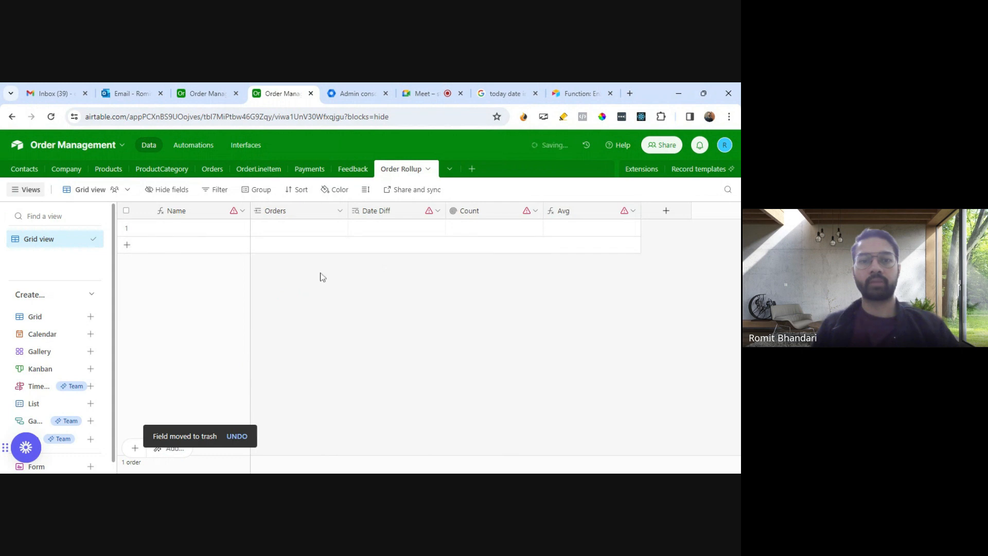
Step: Set the Date Diff lookup field in Order Rollup to use Orders as its source and look up Days in Pending
click(437, 211)
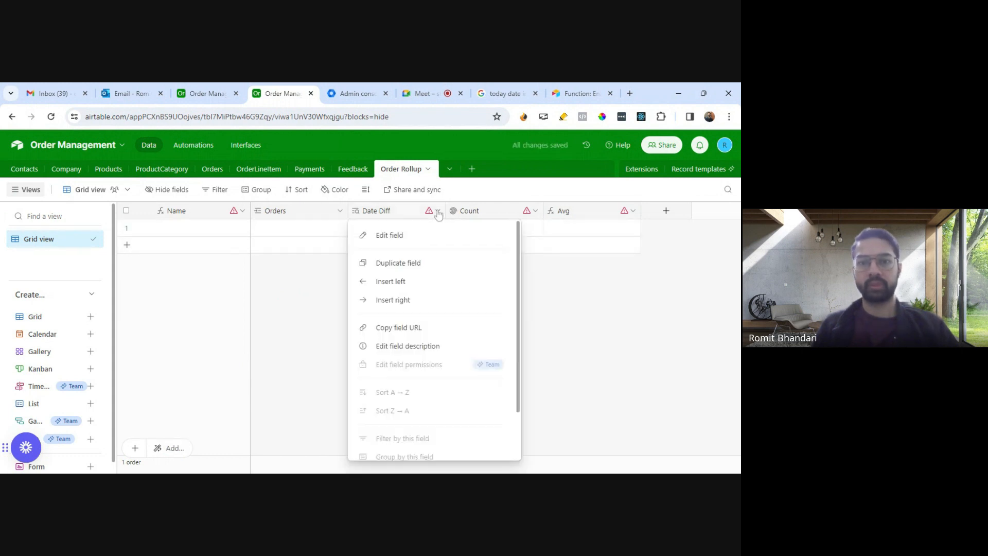
click(396, 236)
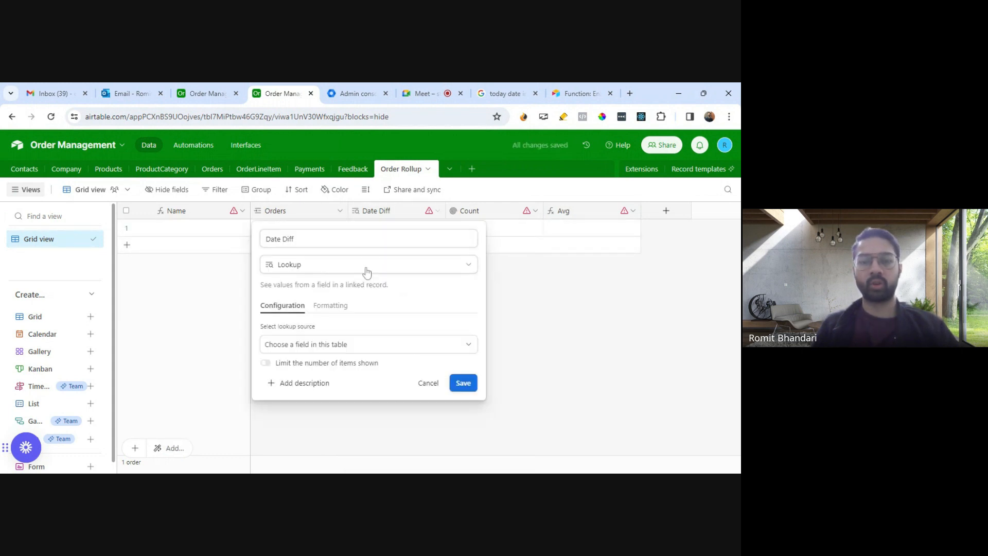
click(365, 344)
click(298, 390)
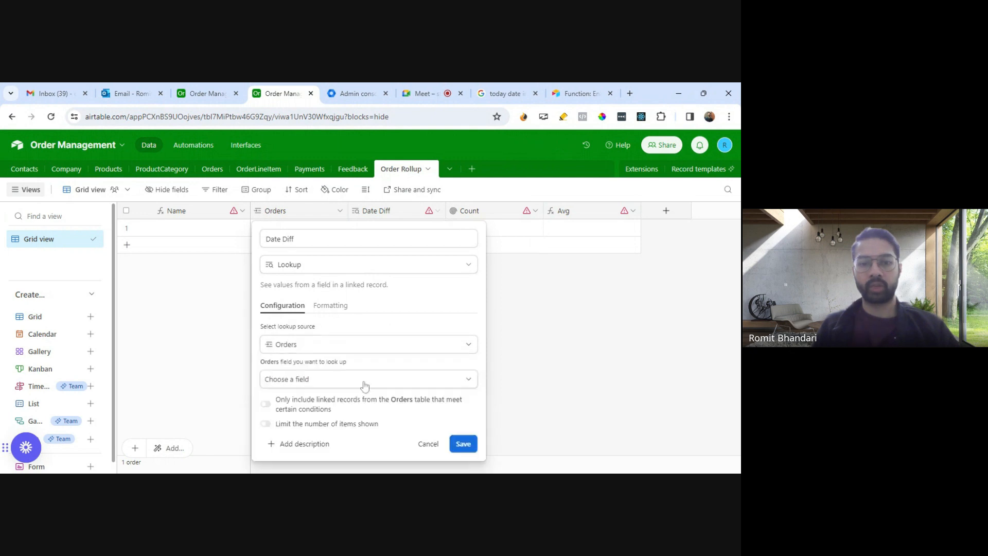
click(377, 379)
scroll(377, 355, down, 1)
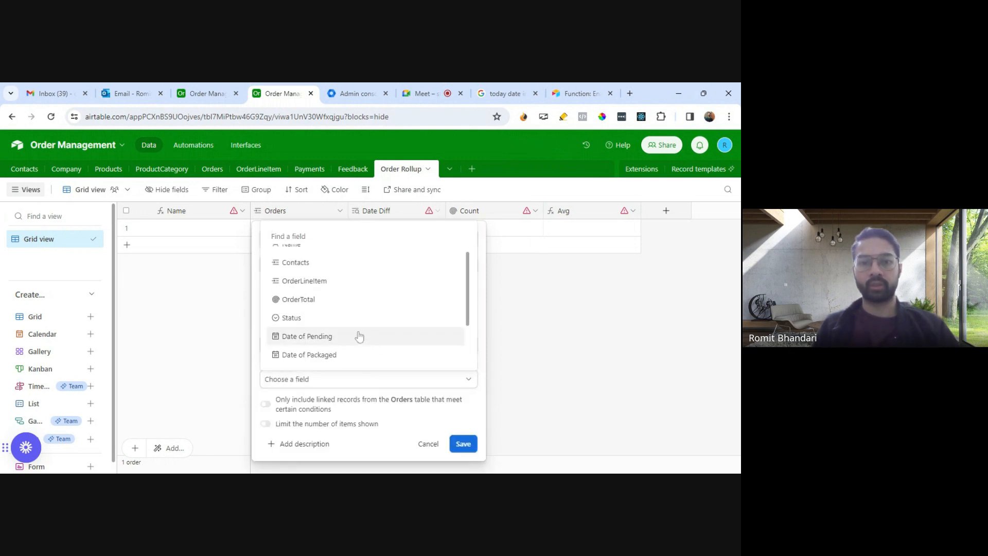
scroll(355, 336, down, 1)
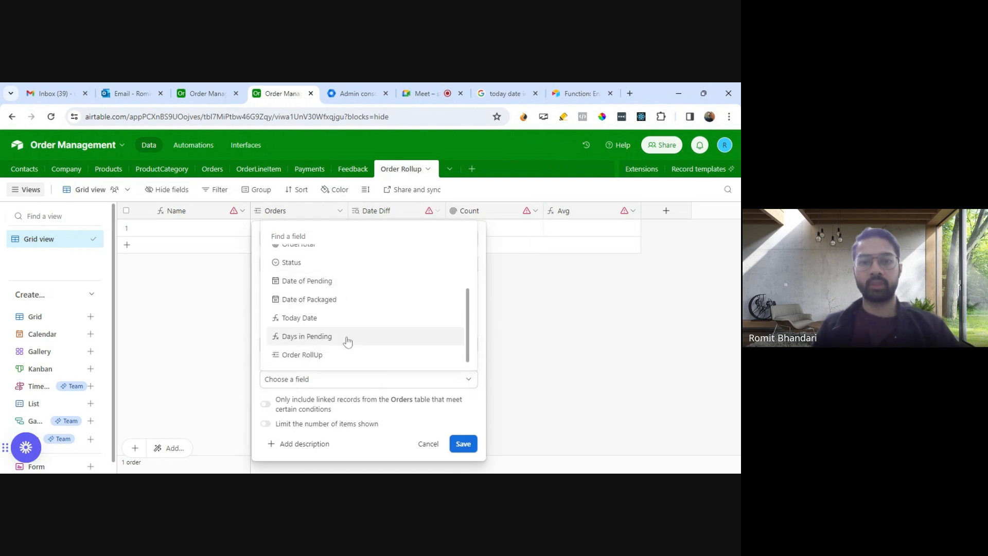
click(348, 341)
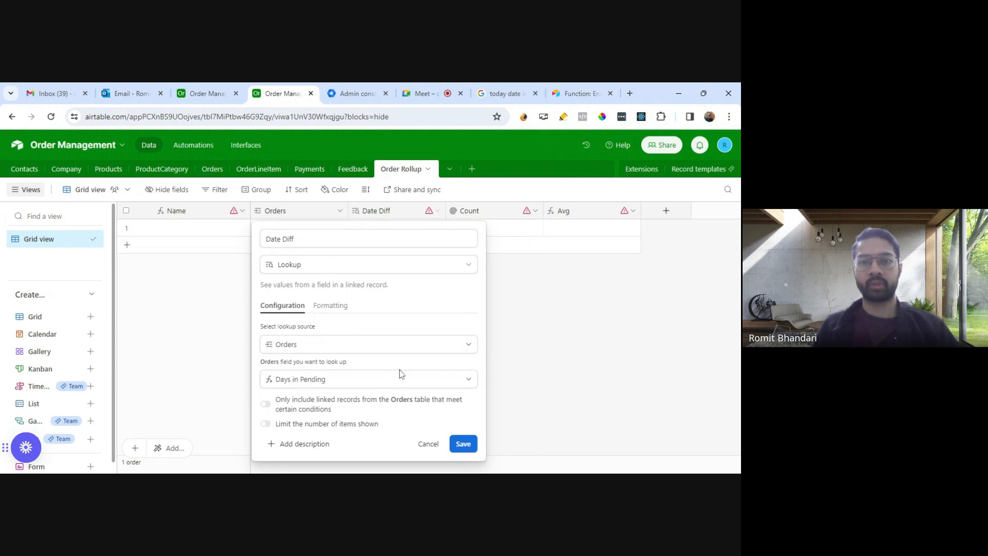
Step: Rename the Date Diff field as Days in Pending and save its configuration despite the affected dependency
click(305, 250)
key(BackSpace)
key(BackSpace)
key(BackSpace)
key(BackSpace)
key(BackSpace)
key(BackSpace)
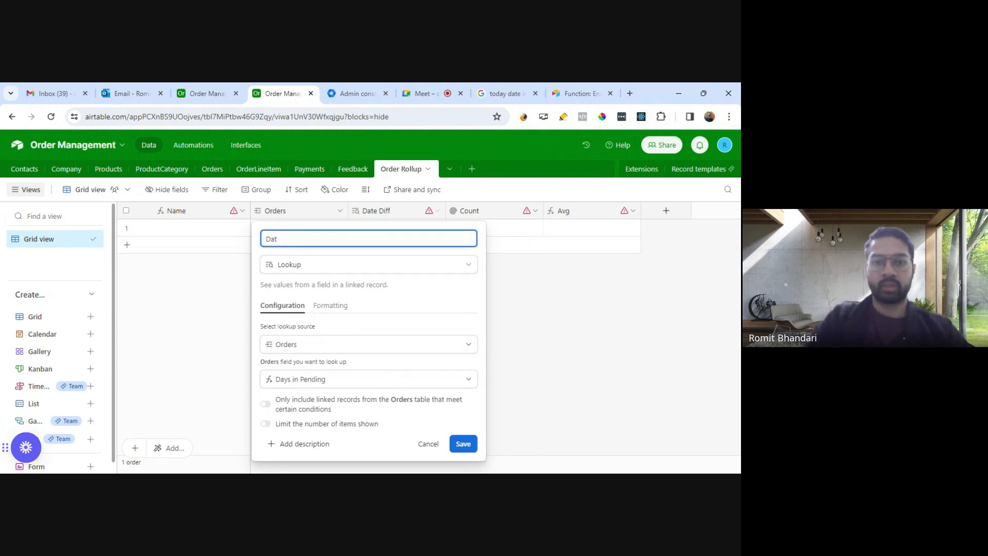
text(ys in )
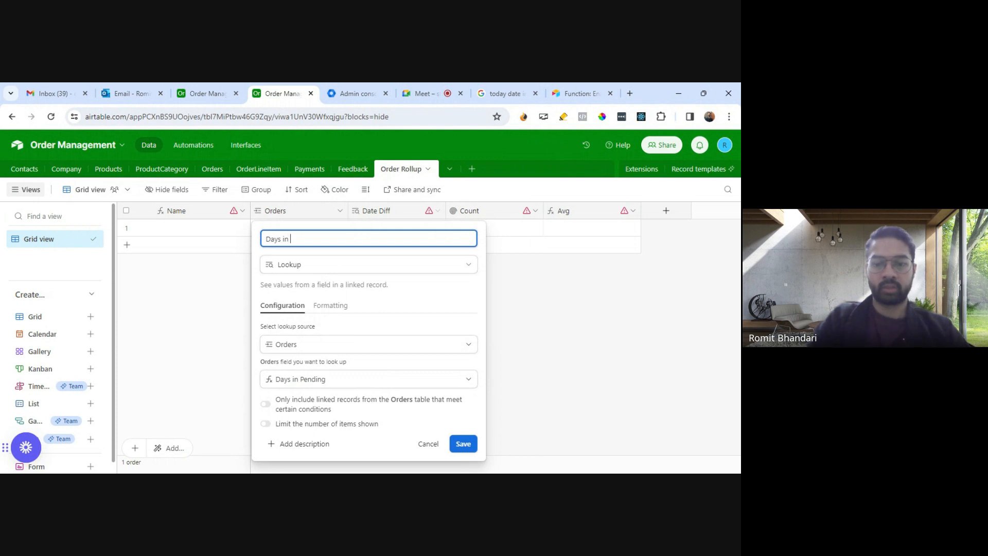
text(POPending)
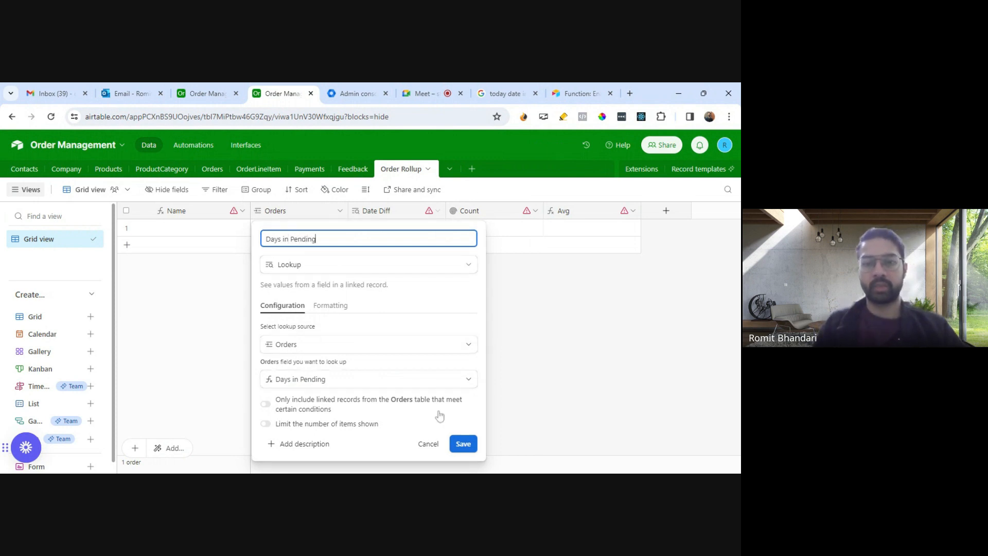
click(462, 445)
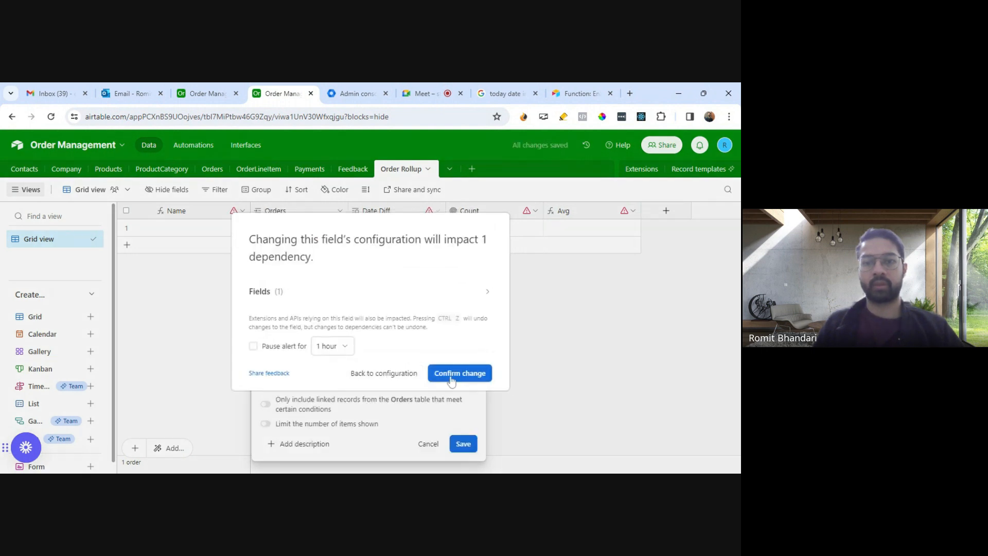
click(451, 381)
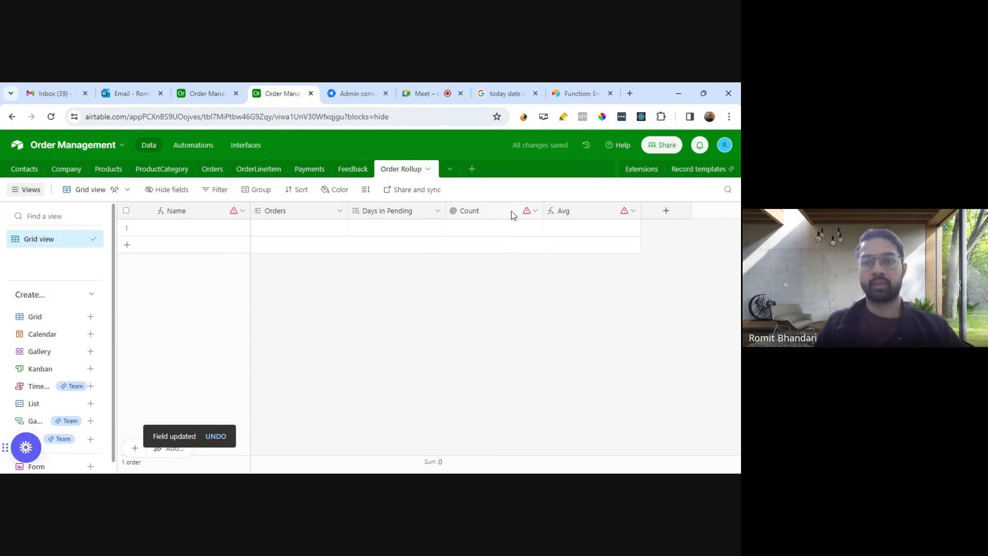
click(527, 221)
click(538, 212)
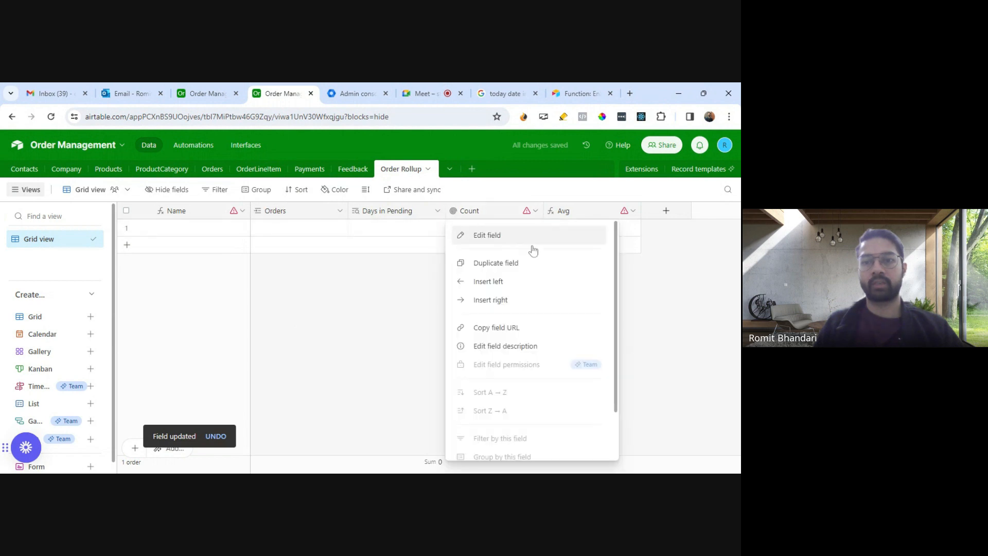
click(530, 239)
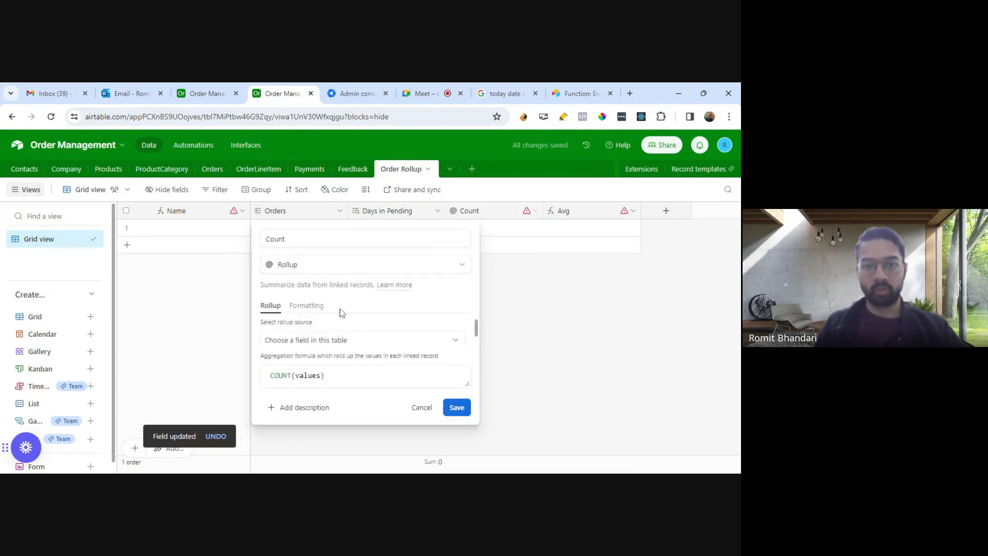
click(331, 344)
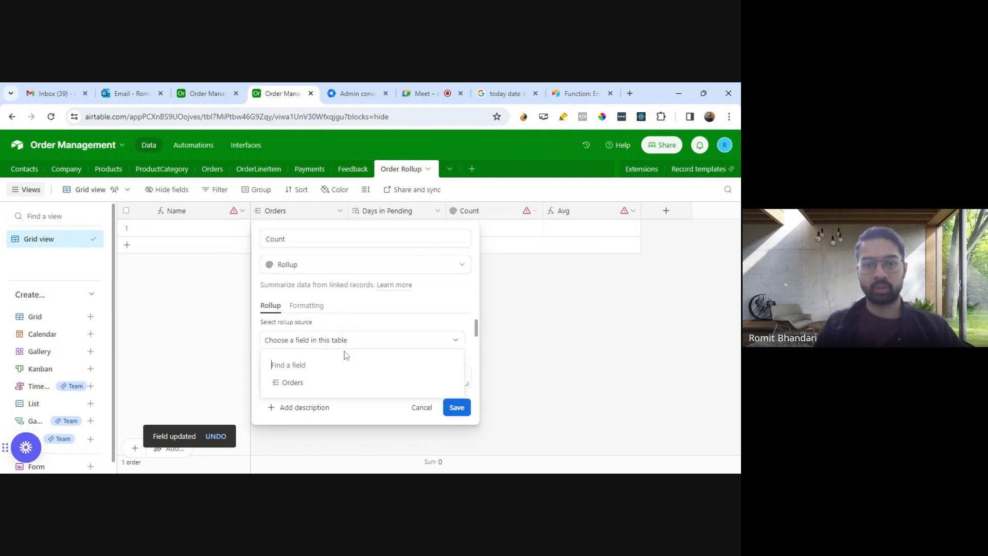
click(313, 383)
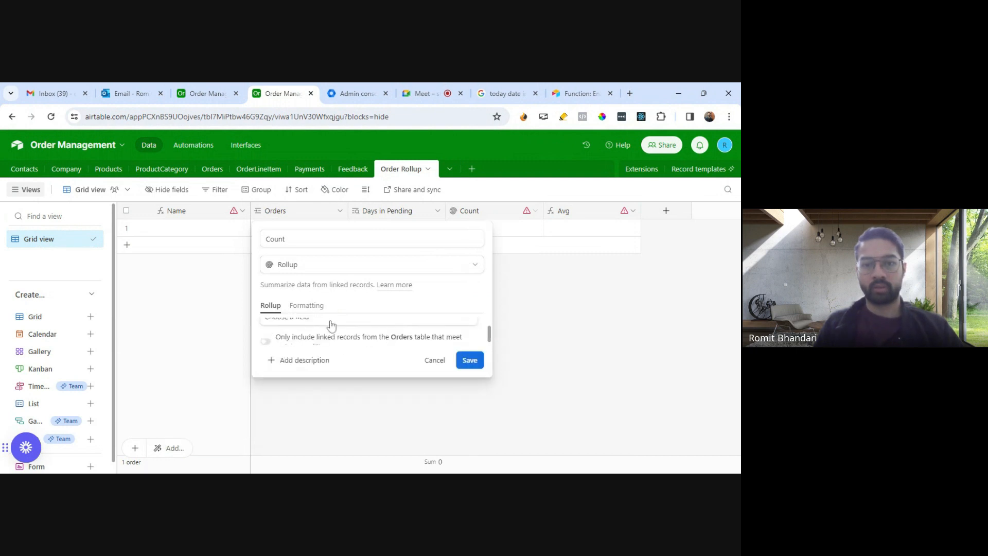
click(331, 322)
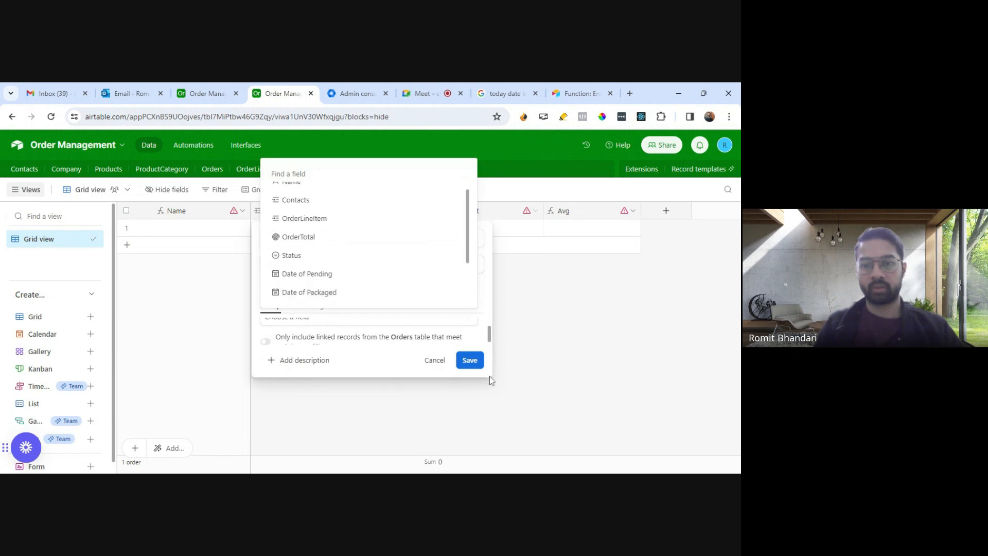
click(519, 382)
click(434, 323)
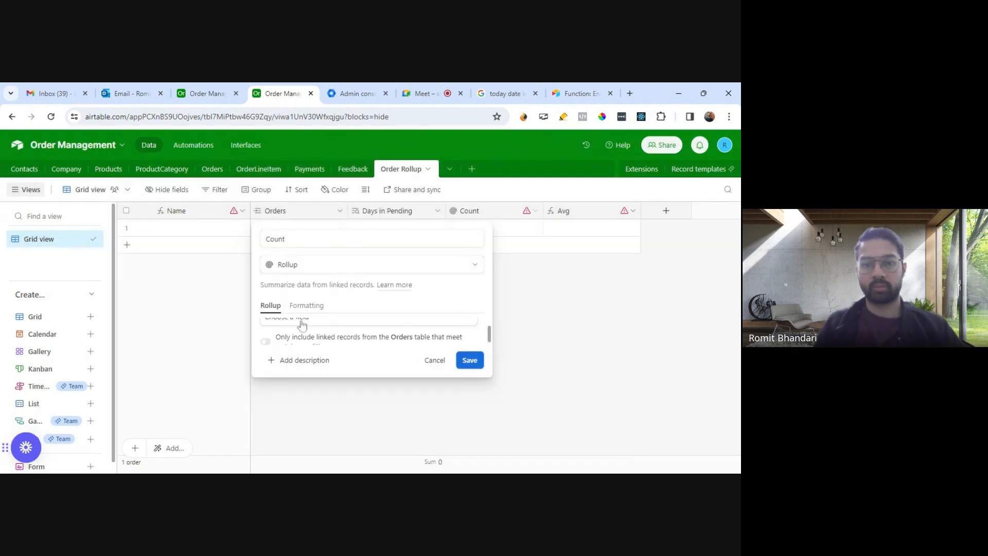
click(465, 363)
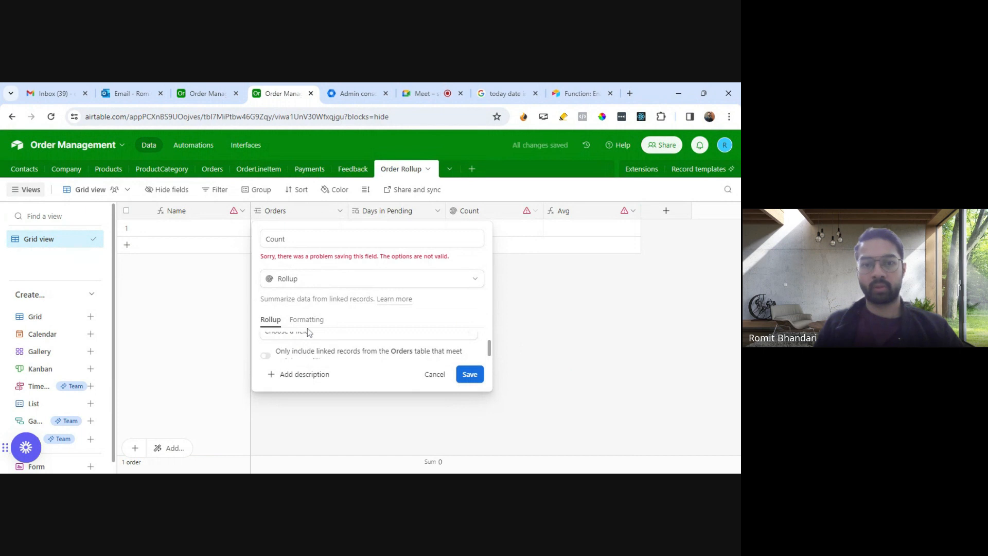
click(347, 333)
scroll(350, 309, down, 3)
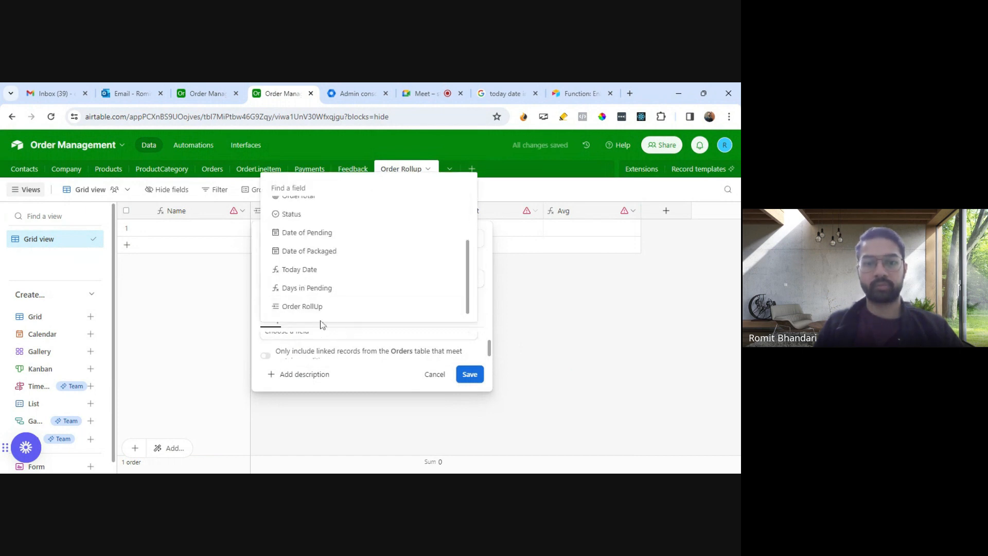
scroll(353, 276, up, 2)
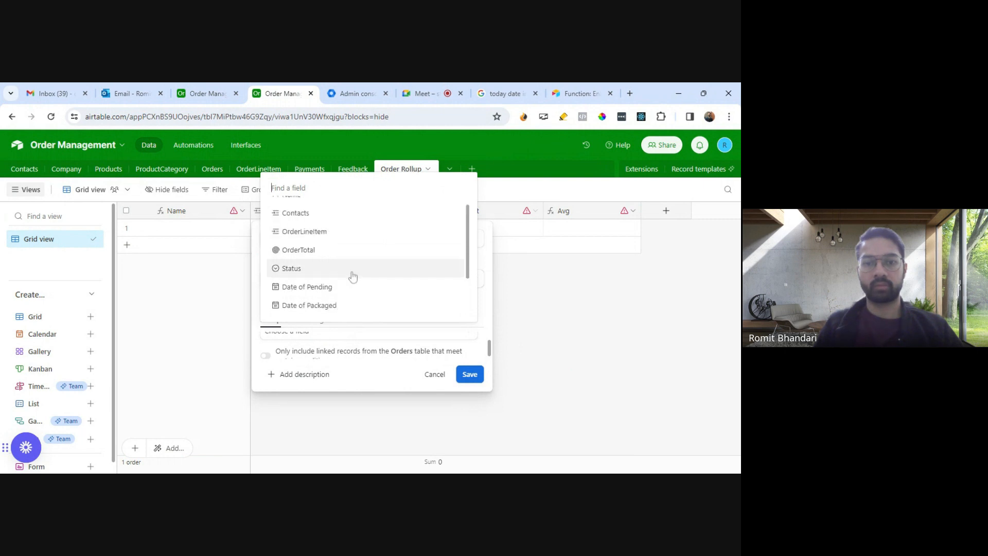
scroll(339, 269, up, 1)
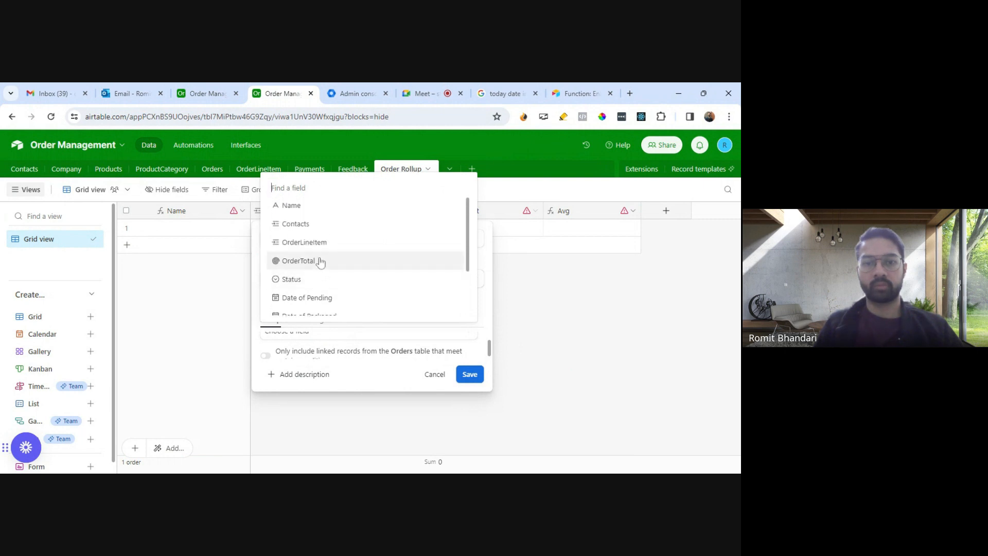
click(482, 265)
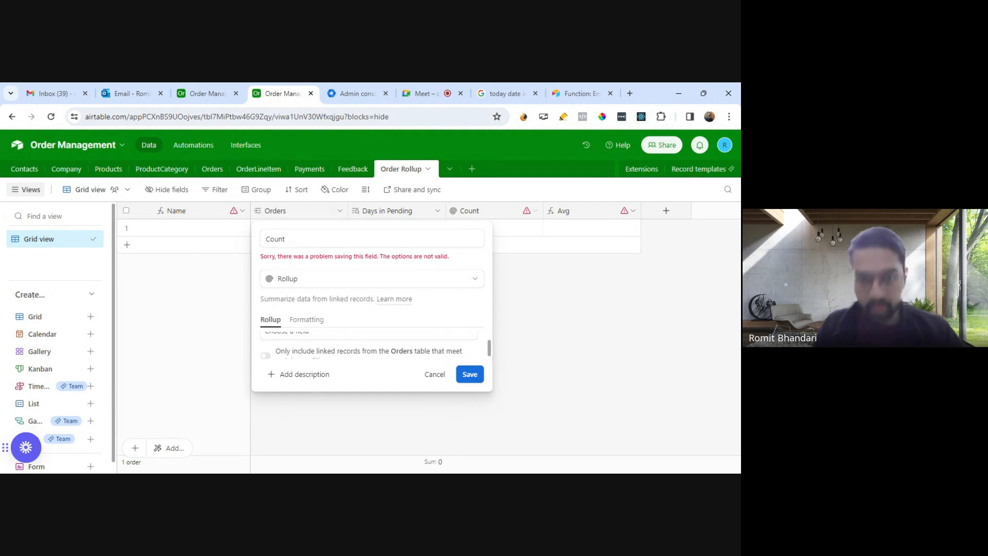
key(Escape)
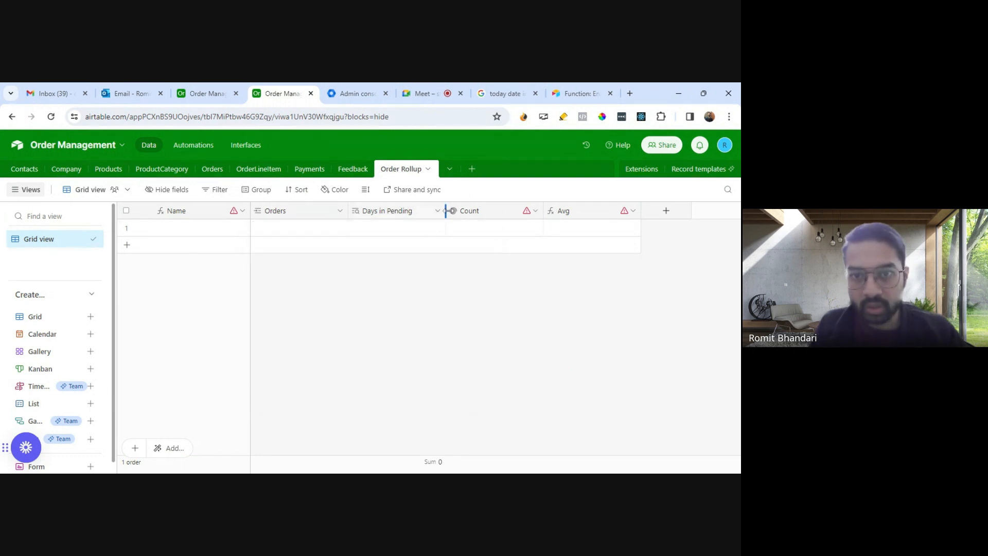
Step: Set the Count rollup field to use Orders as its source and the Name field as its values, and save it despite the dependency
click(535, 212)
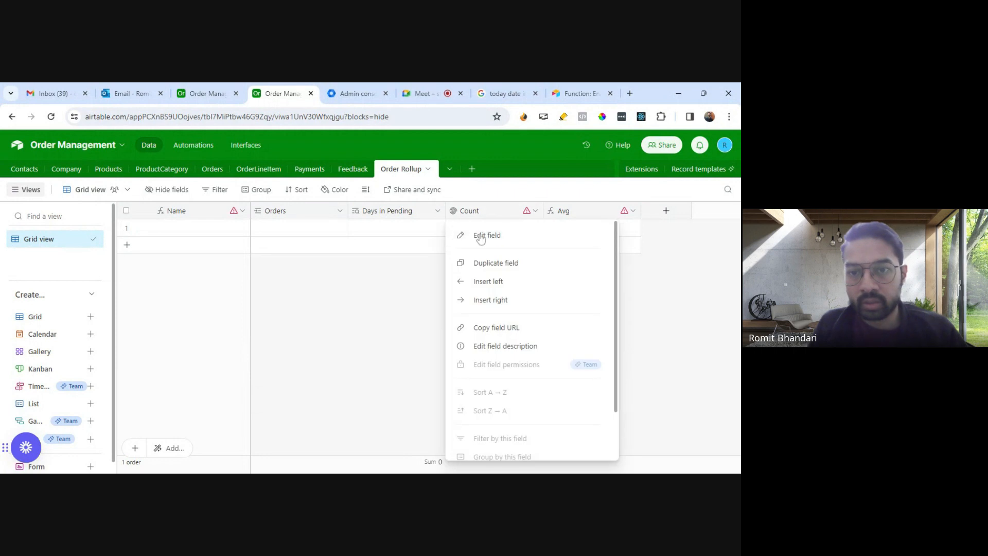
key(Return)
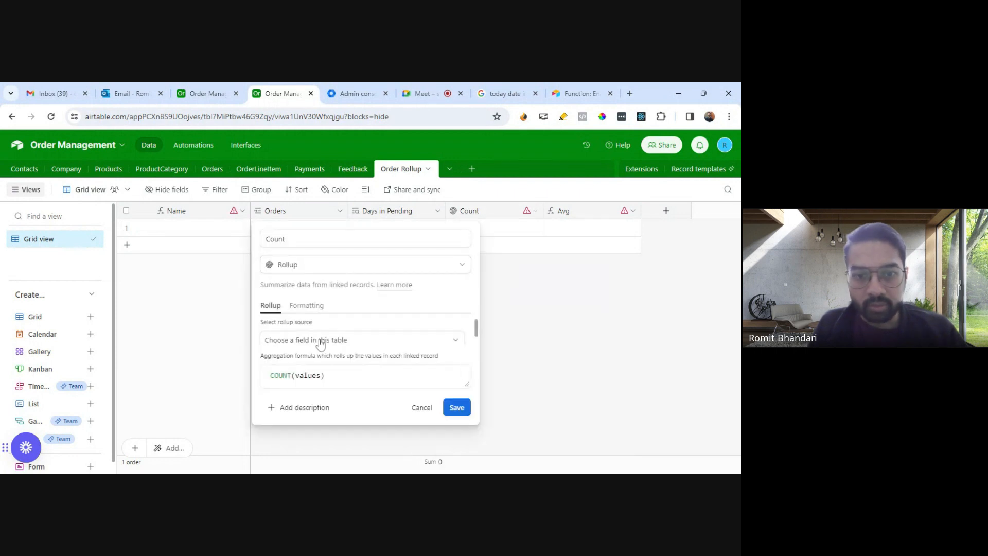
click(321, 341)
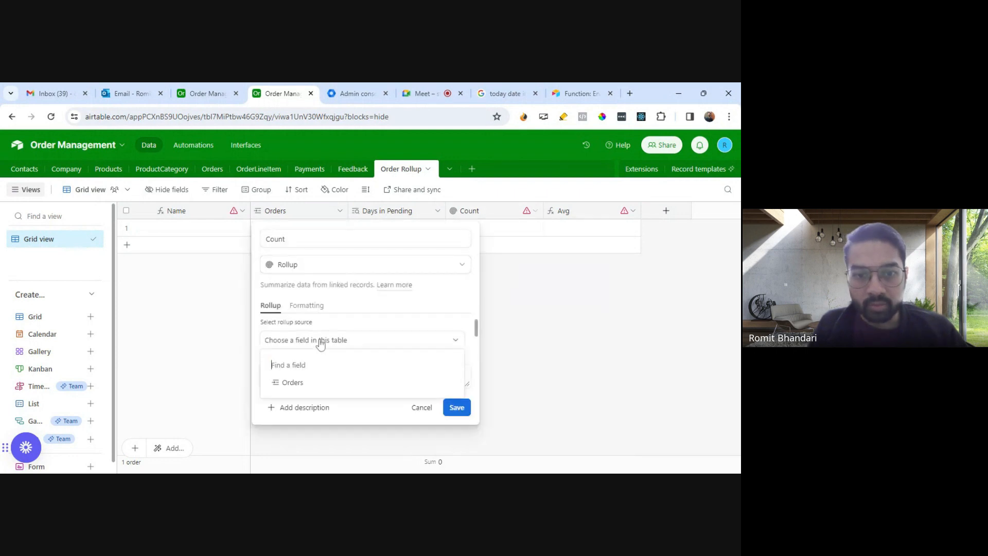
click(293, 384)
scroll(324, 335, down, 2)
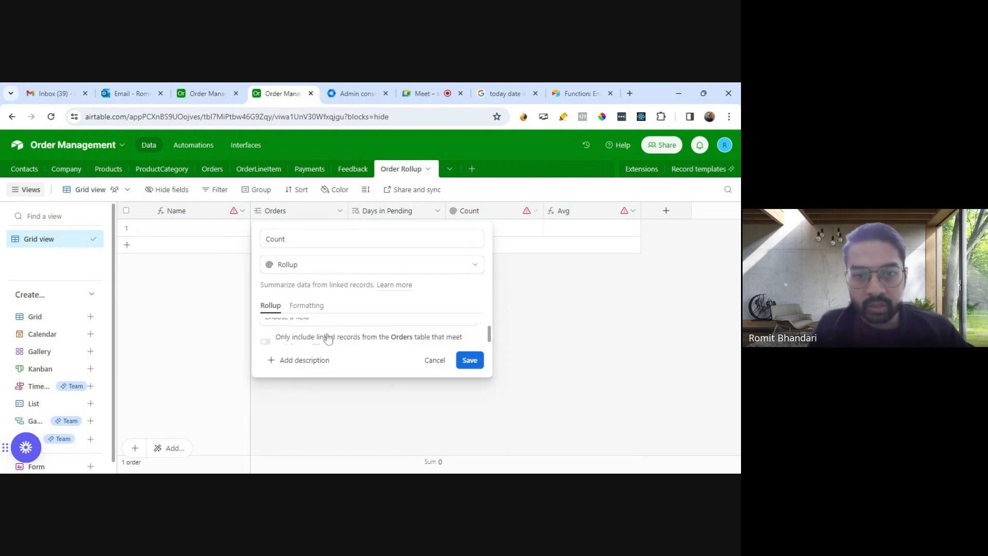
click(329, 320)
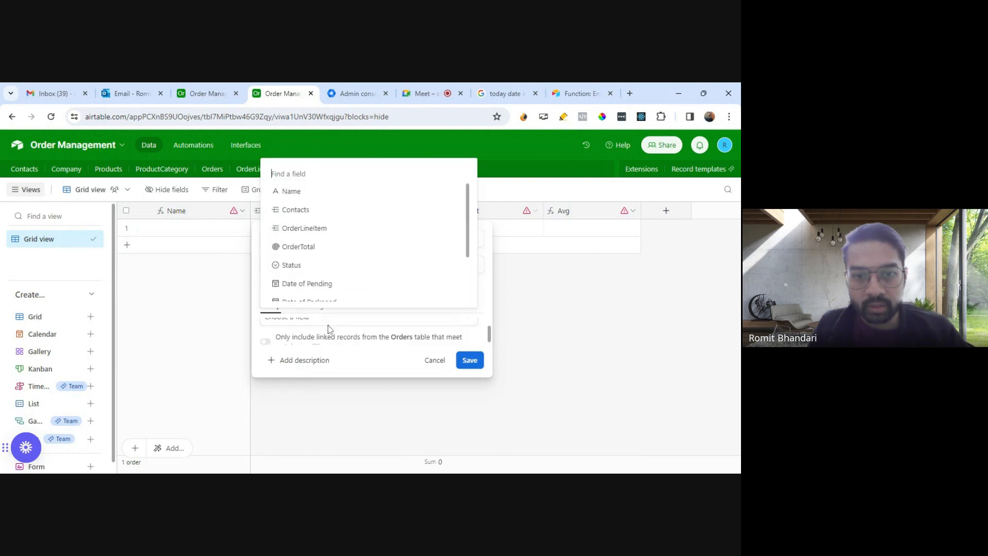
click(333, 199)
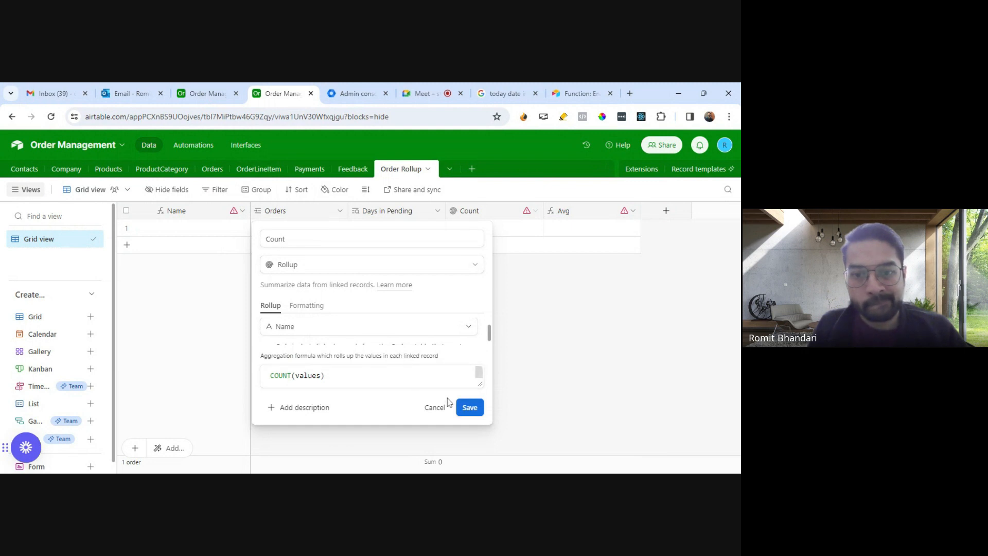
click(470, 407)
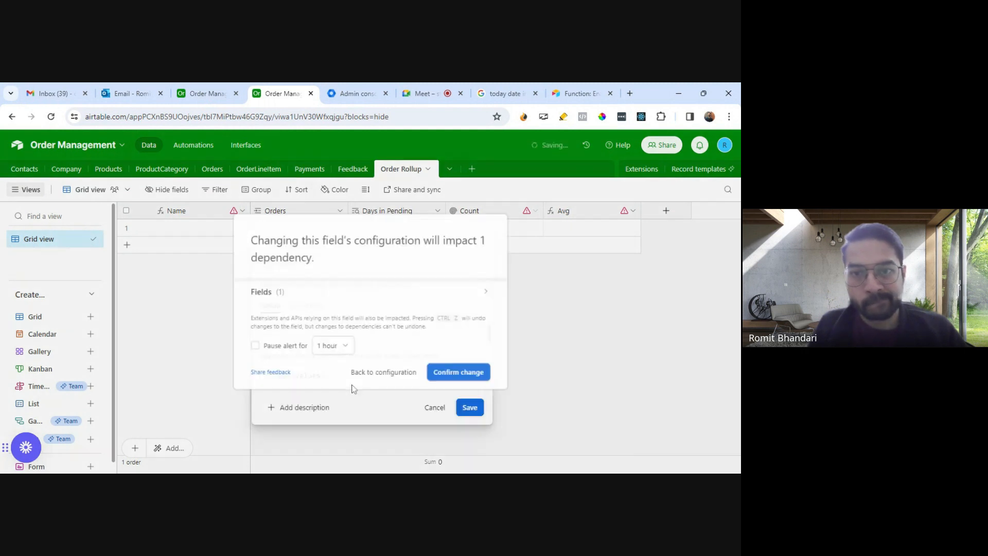
click(448, 374)
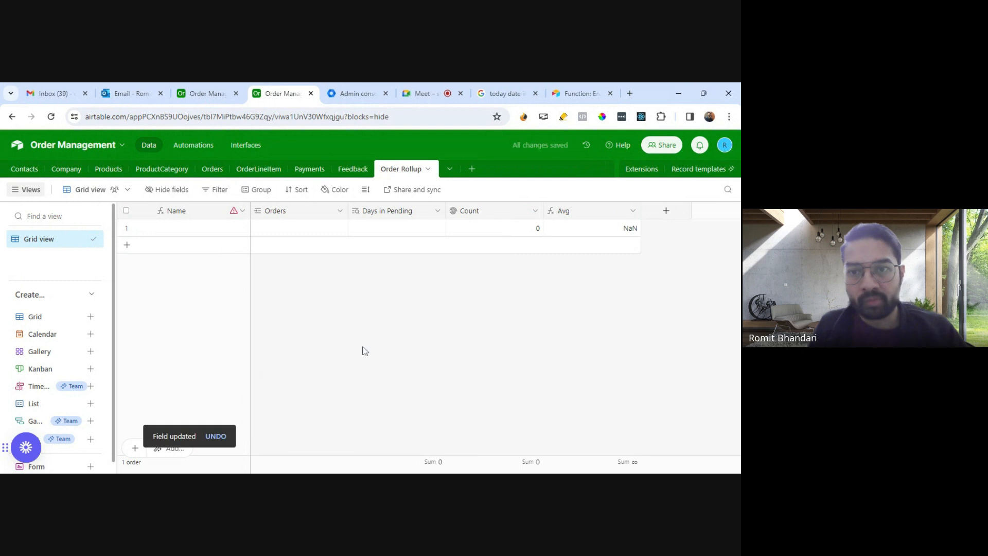
Step: Review the Avg field's formula in the Order Rollup table and save the field
click(633, 211)
click(579, 234)
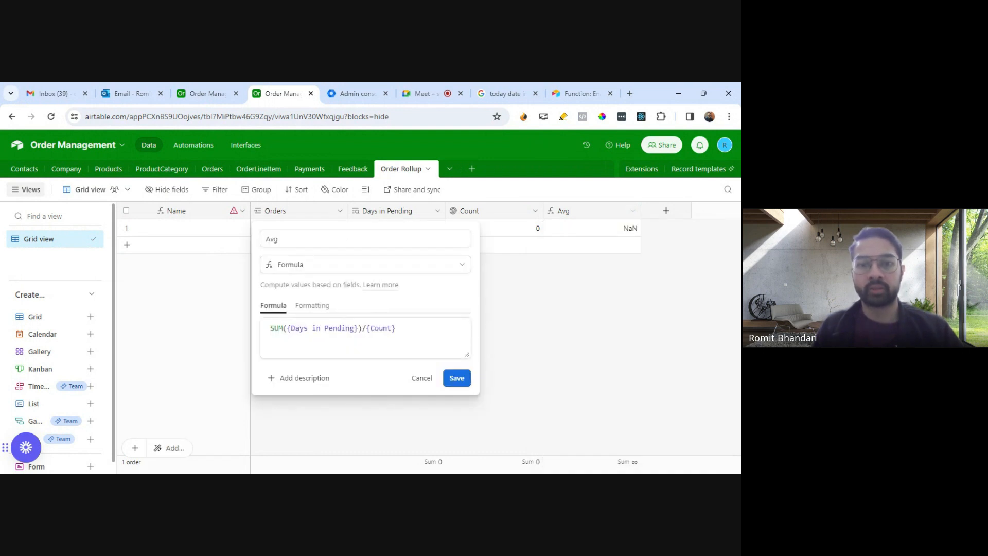
click(457, 380)
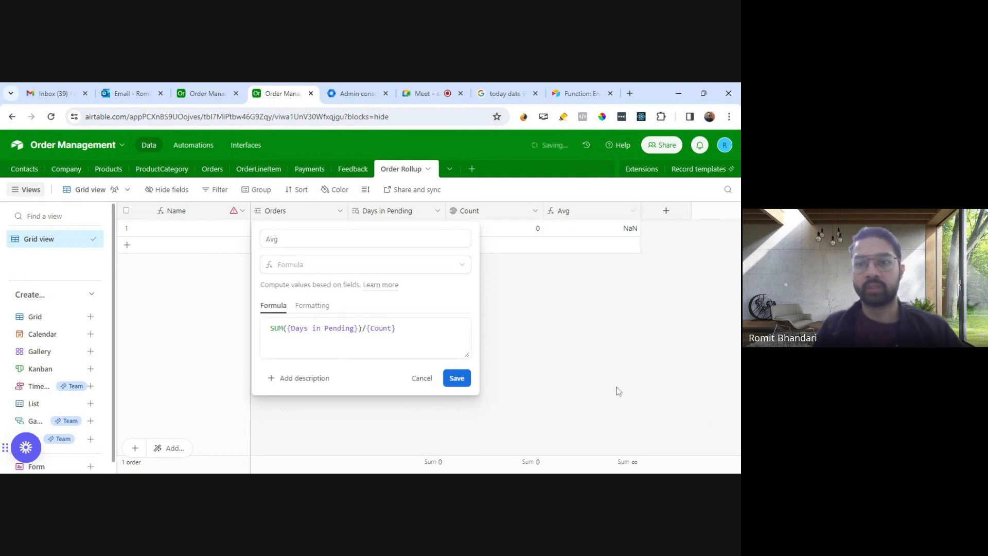
Step: Set the Name field's formula in Order Rollup to CONCATENATE(Orders) and save it, confirming the change
click(221, 229)
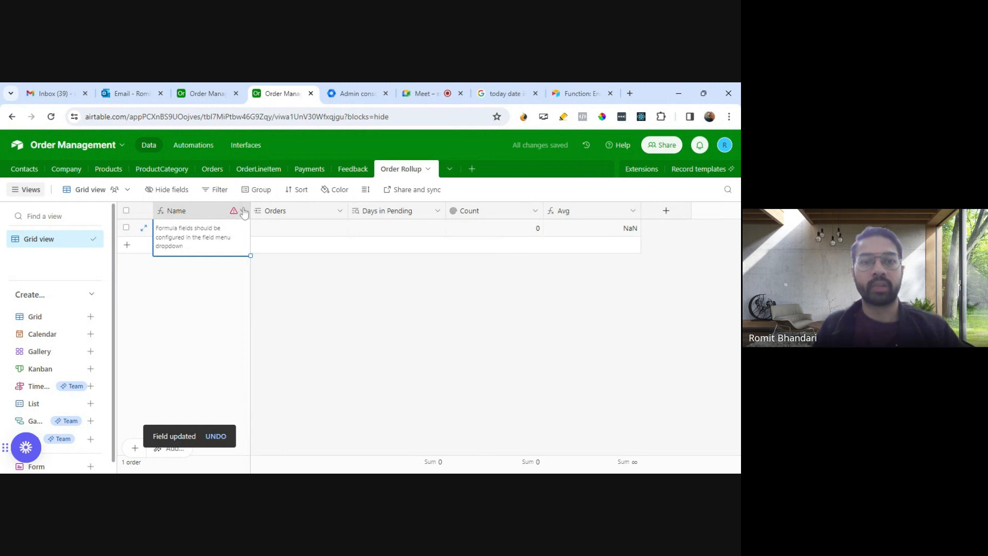
click(243, 211)
click(221, 233)
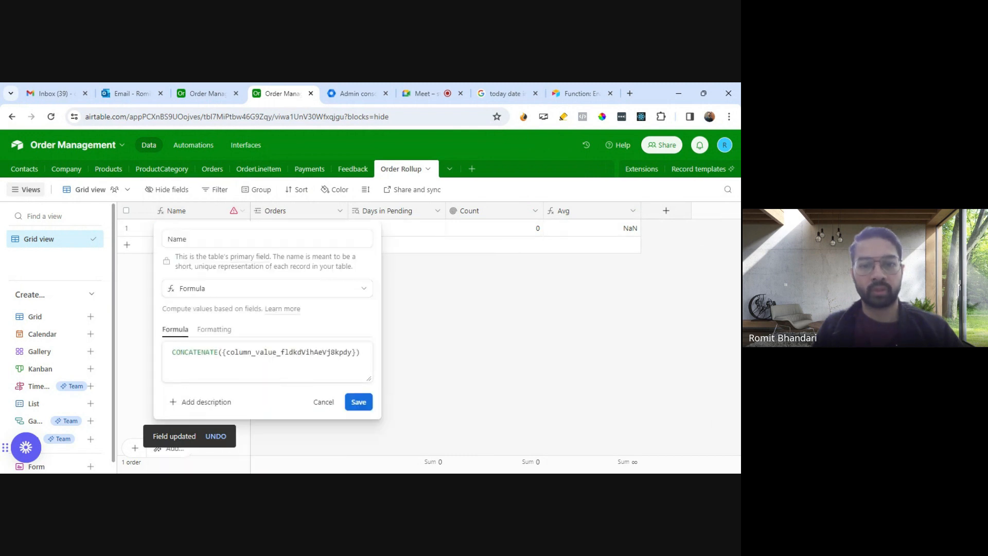
drag(353, 352, 235, 352)
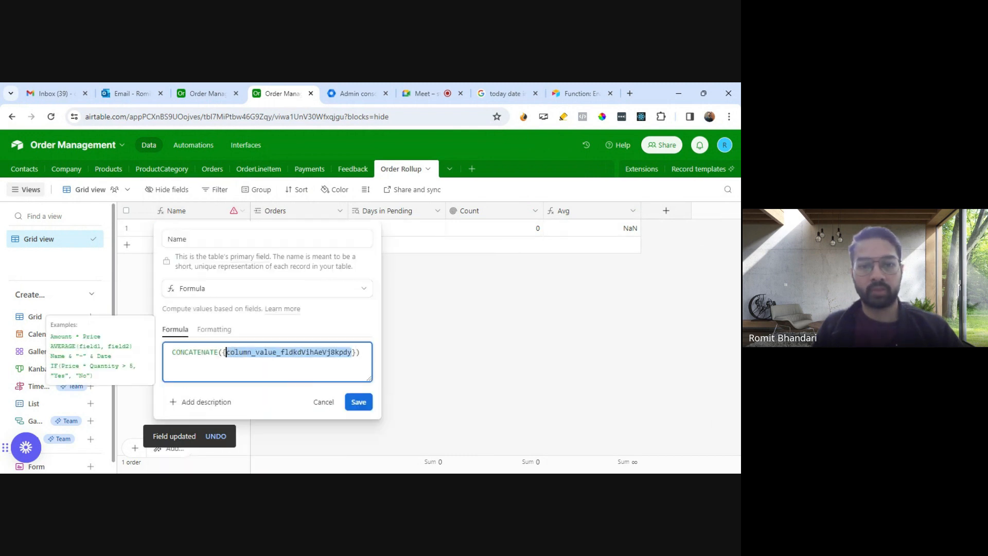
text(O)
text(rders)
click(242, 401)
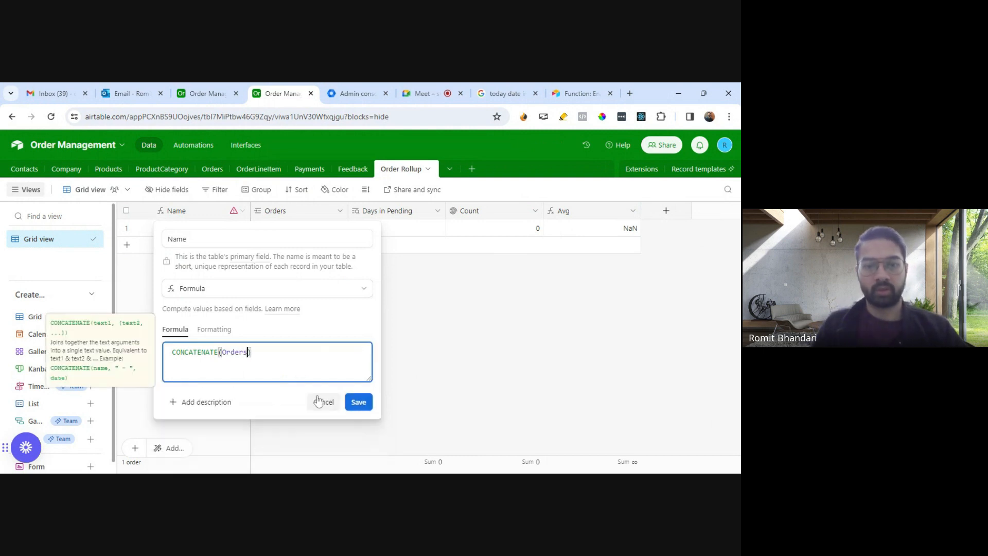
click(359, 401)
click(452, 374)
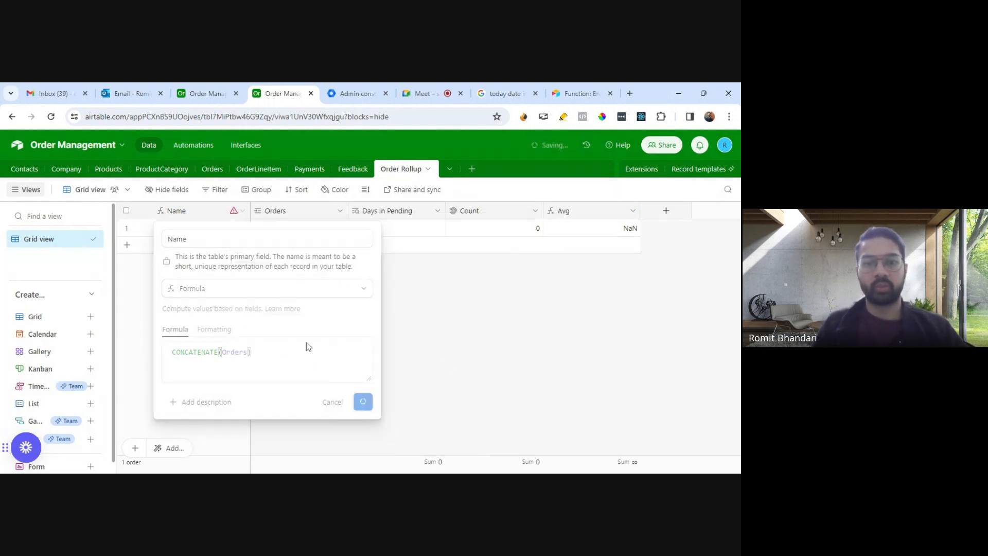
Step: Link Order 1, Order 3, Order 2, Order 4 and Order 5 to the Order Rollup record's Orders field
click(260, 228)
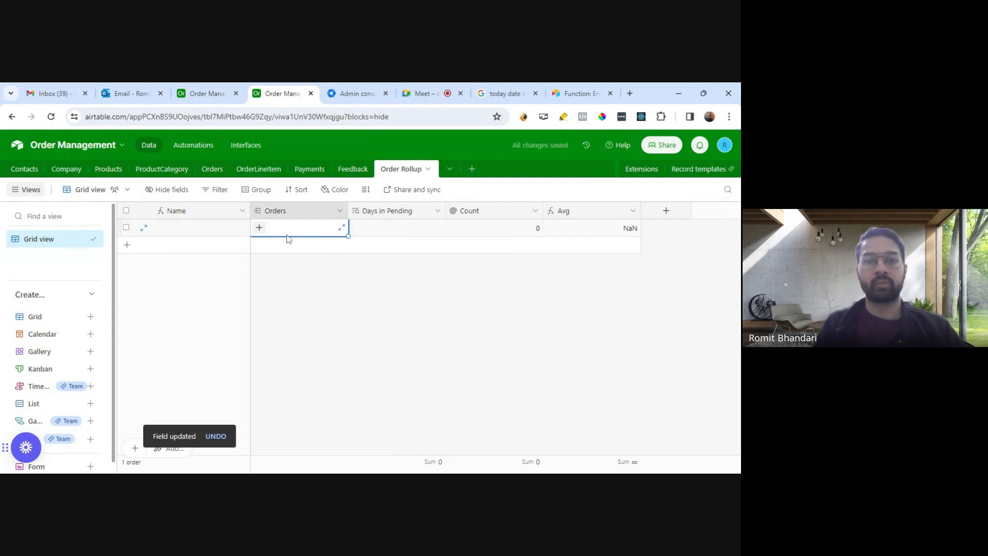
click(259, 228)
click(179, 213)
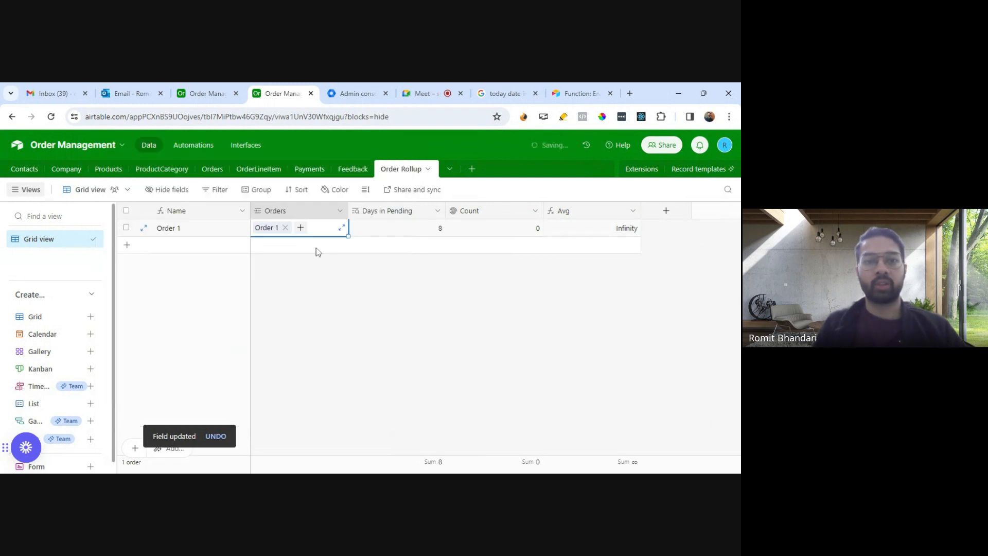
click(301, 228)
click(193, 246)
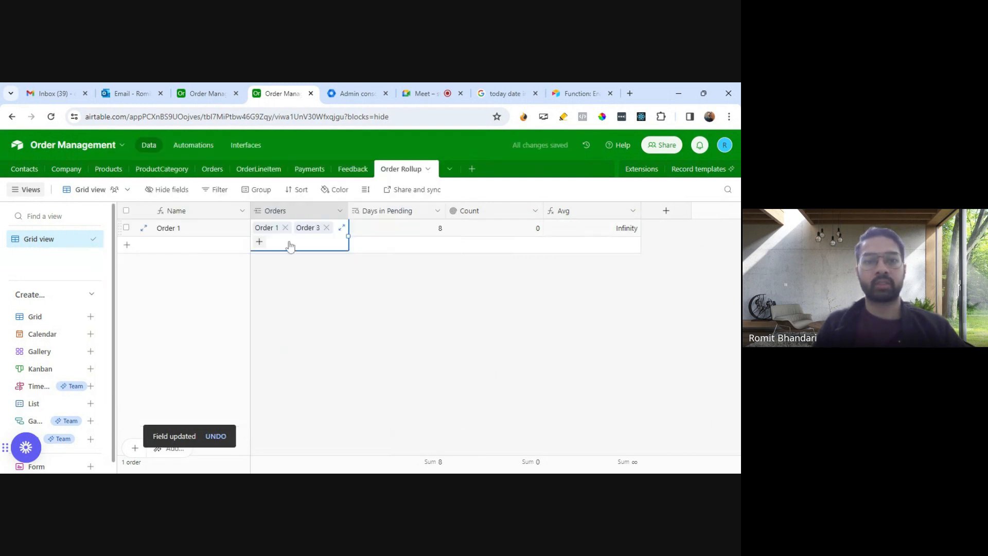
click(258, 242)
click(288, 203)
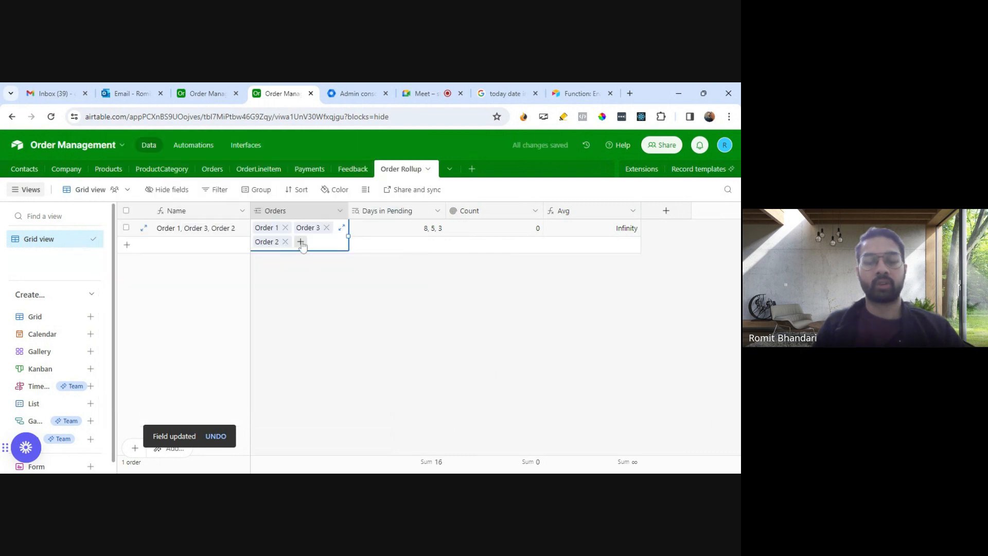
click(301, 241)
click(180, 213)
click(342, 242)
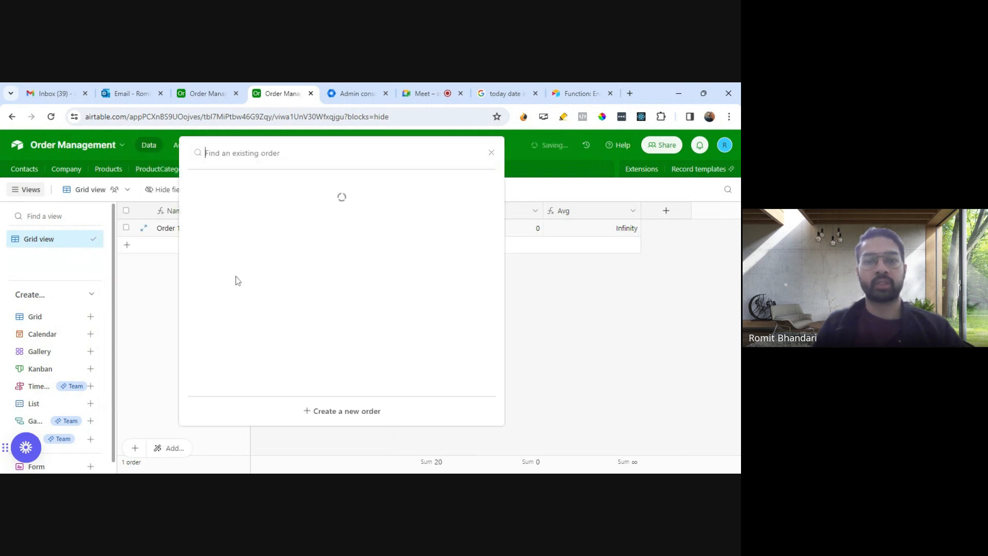
click(198, 219)
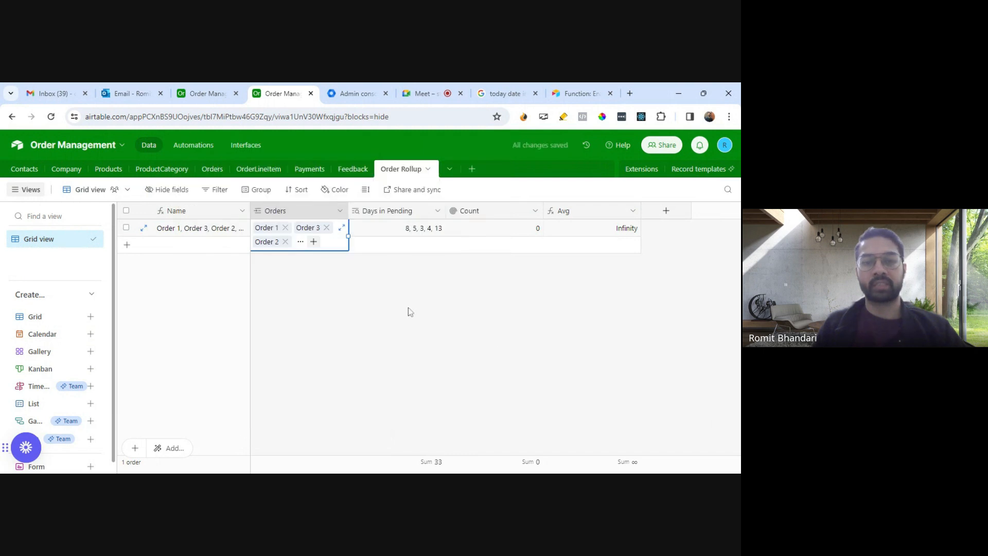
click(387, 308)
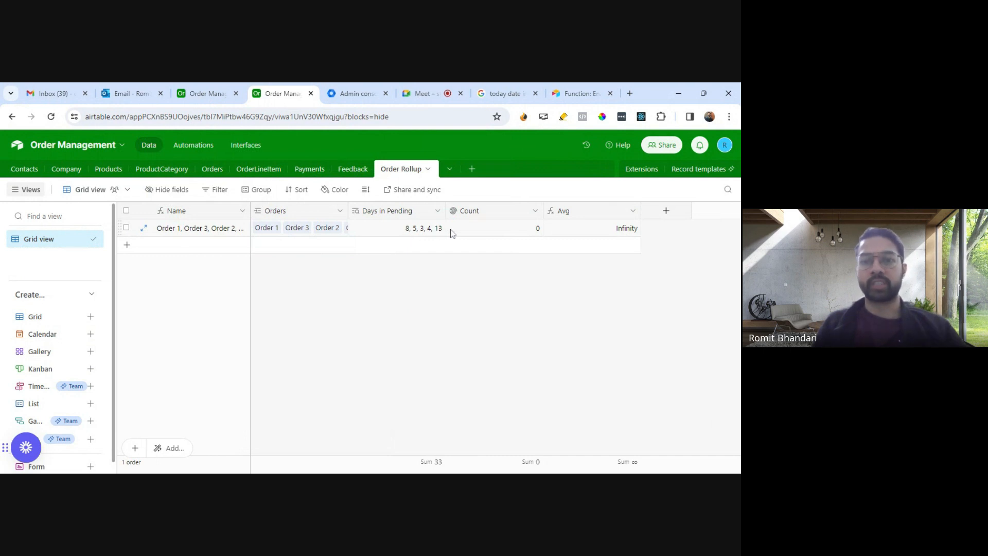
Step: Change the Count rollup field to roll up Days in Pending from Orders, and save it despite the dependency
click(535, 211)
click(484, 235)
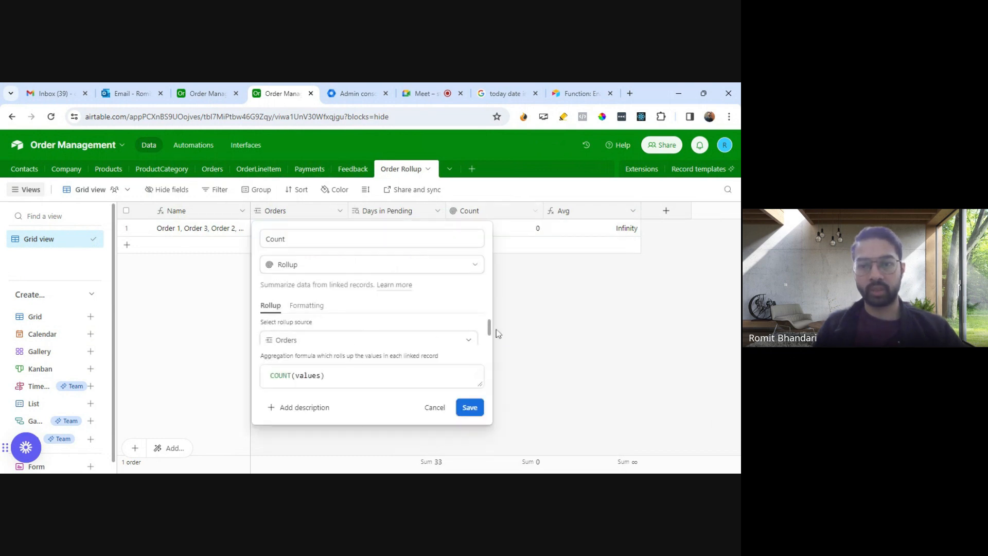
drag(490, 326, 492, 332)
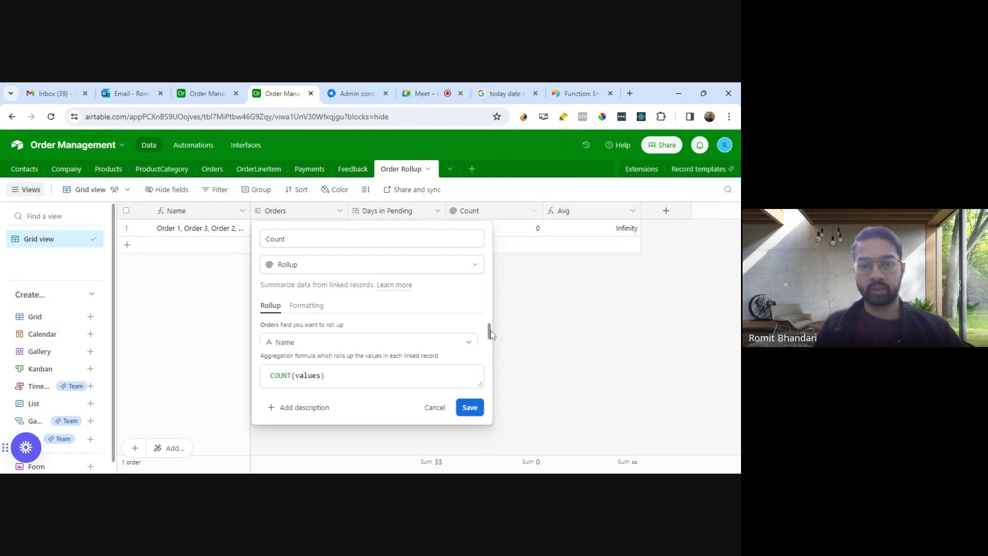
click(340, 342)
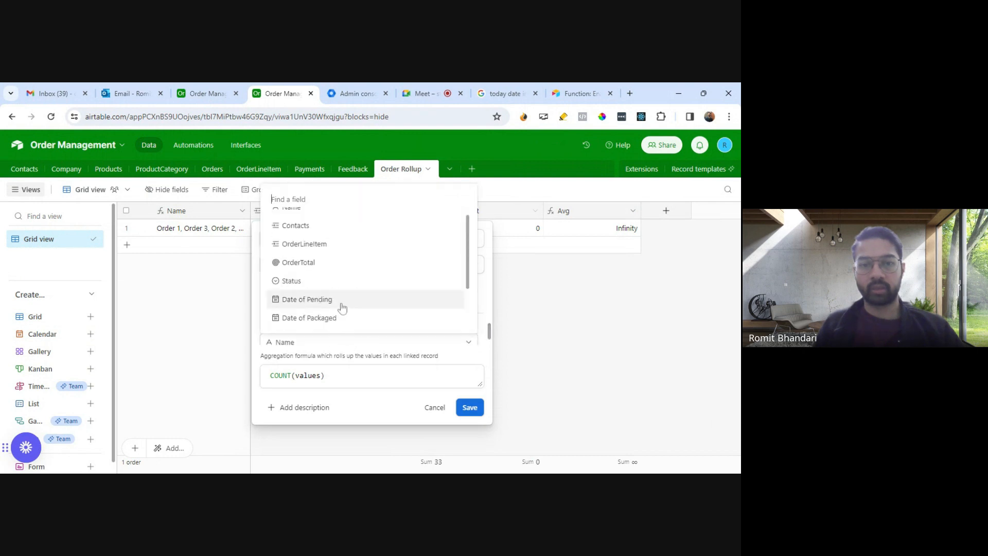
scroll(341, 305, down, 1)
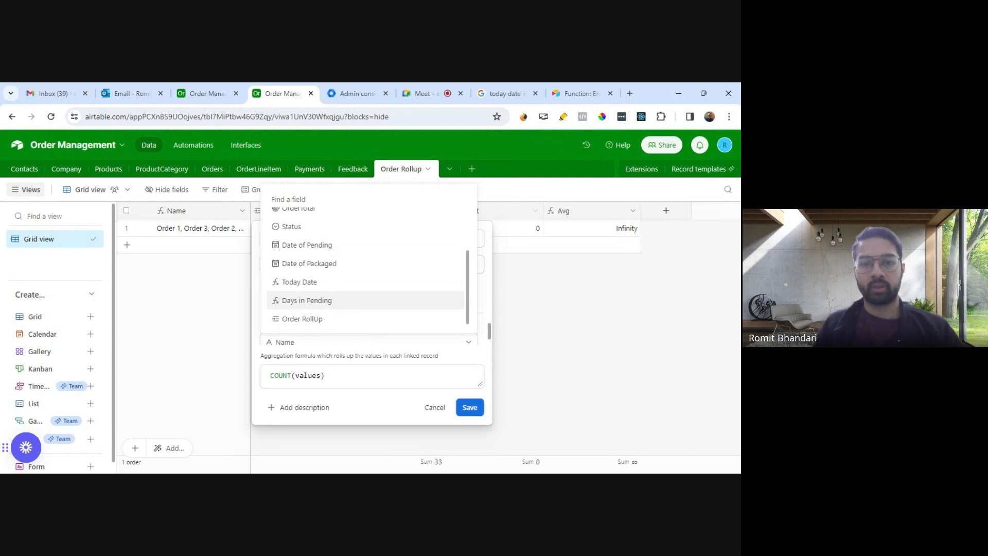
click(307, 300)
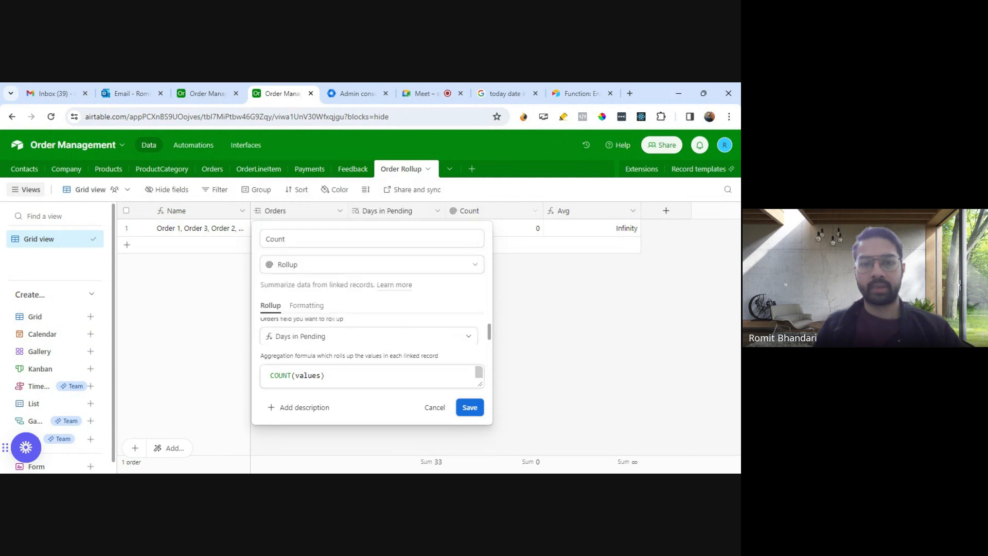
click(468, 407)
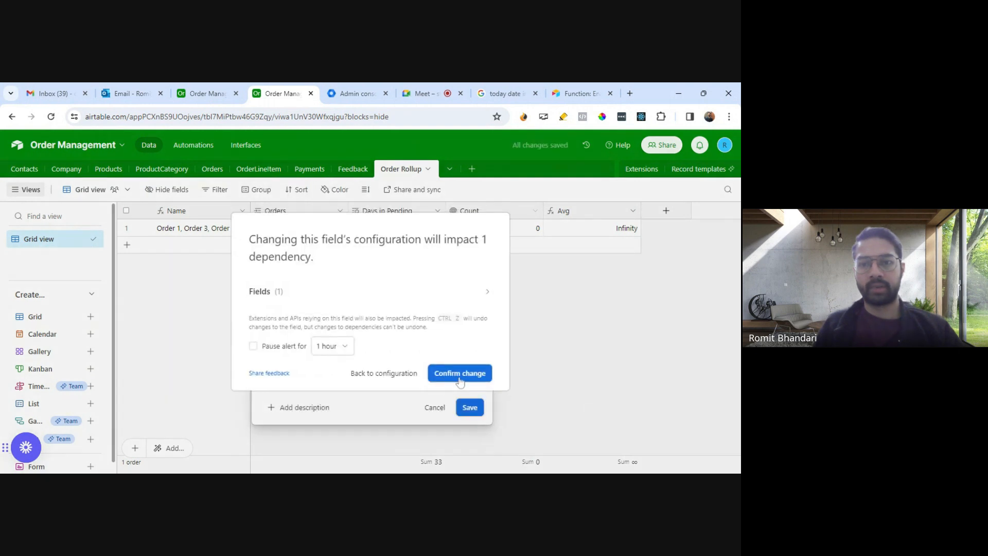
click(459, 376)
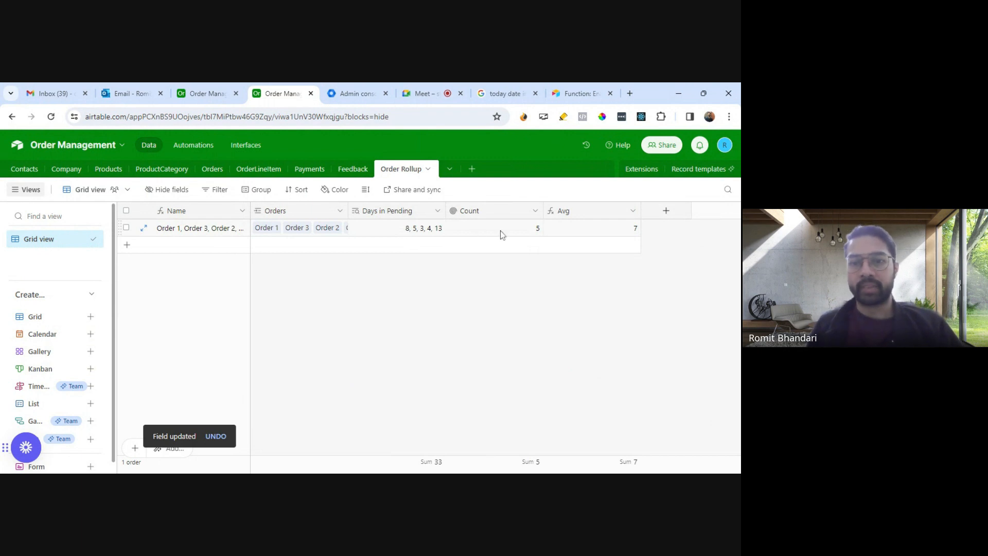
Step: Review how the Avg field's formula is built from Days in Pending and Count, leaving it unedited
click(633, 212)
click(585, 235)
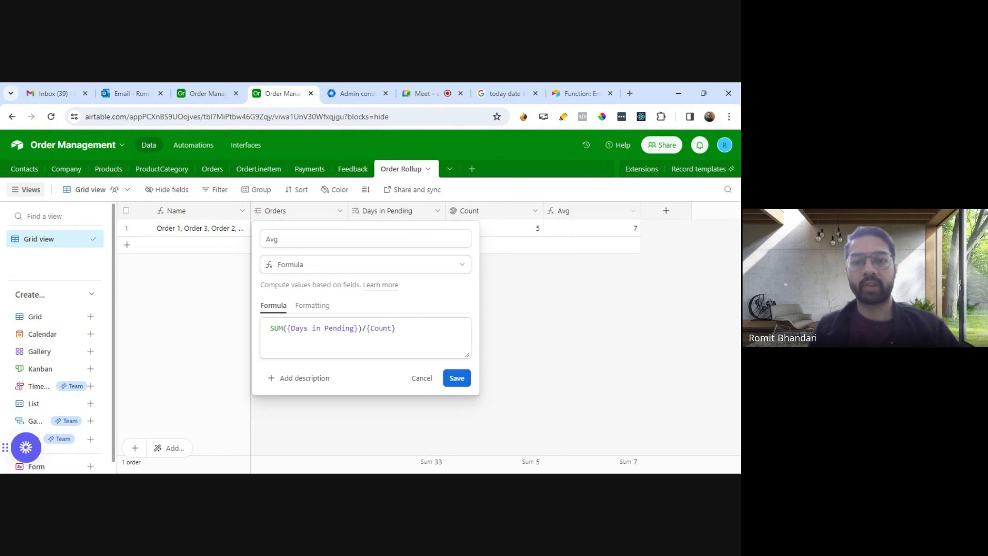
click(362, 329)
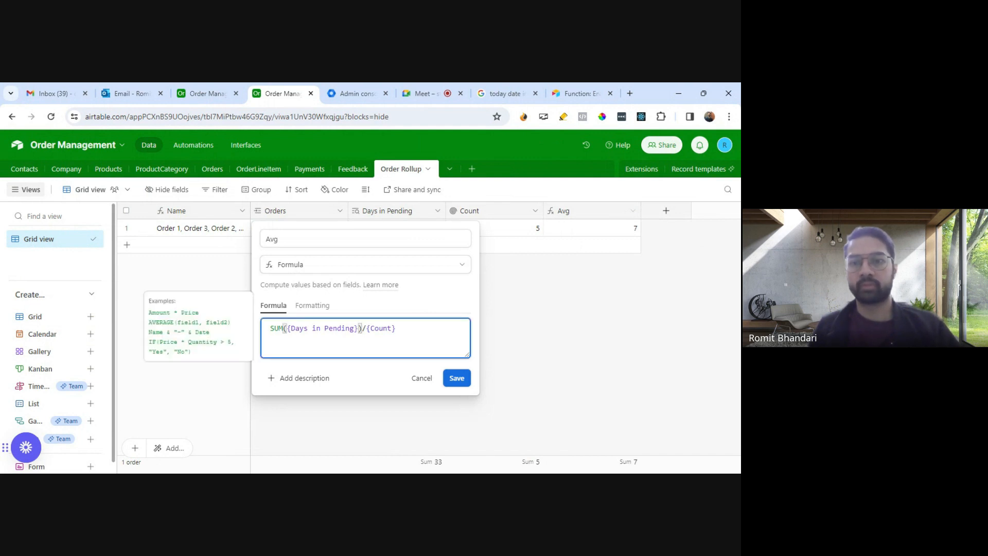
click(420, 378)
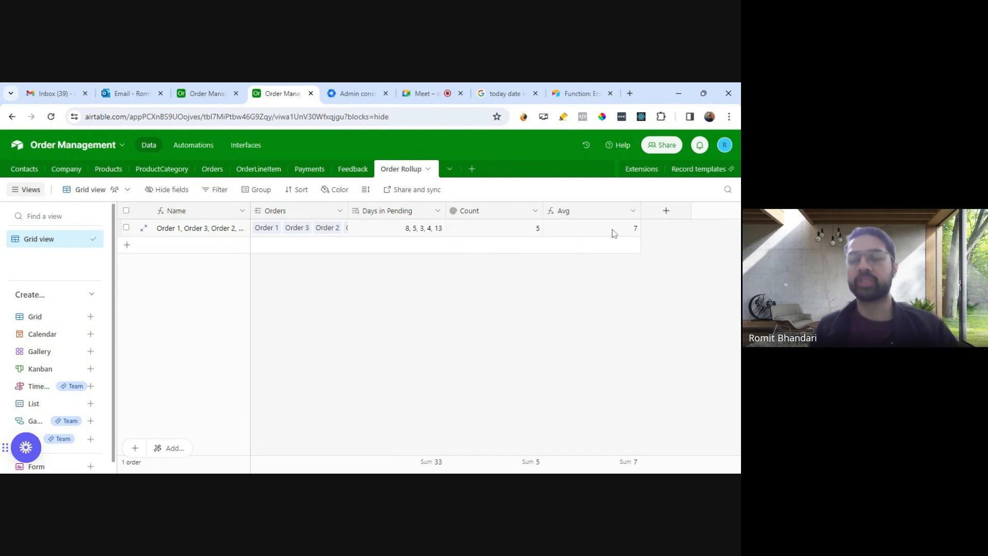
Step: Rename the Avg field as Avg Days in Pending and save it
click(633, 211)
click(585, 235)
click(332, 242)
text(Days om)
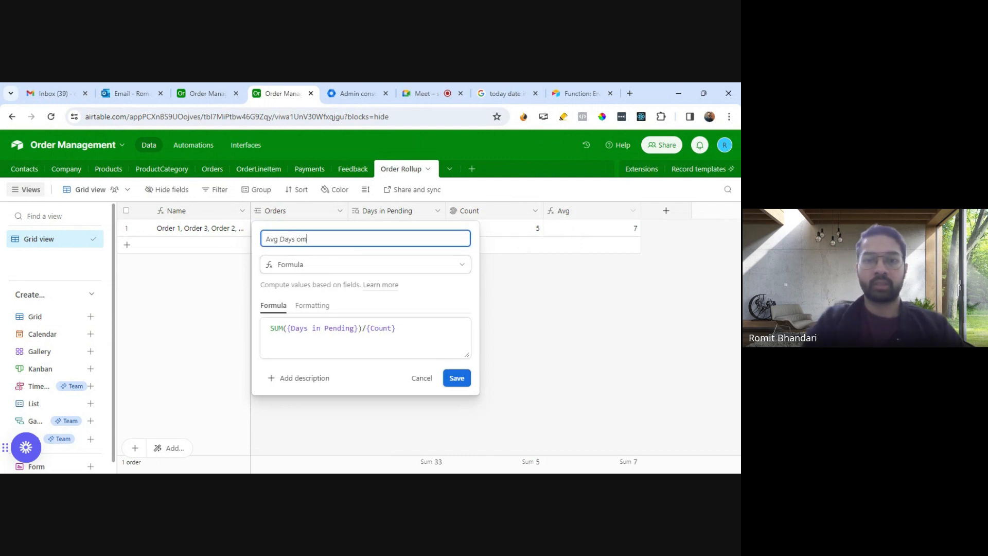
key(BackSpace)
key(BackSpace)
text(in Pe)
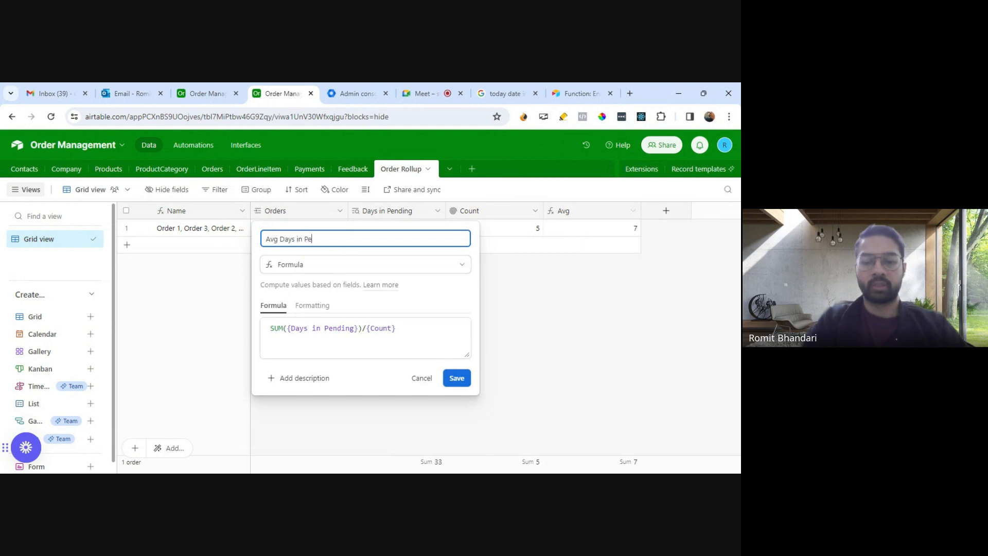
text(dning)
key(BackSpace)
key(BackSpace)
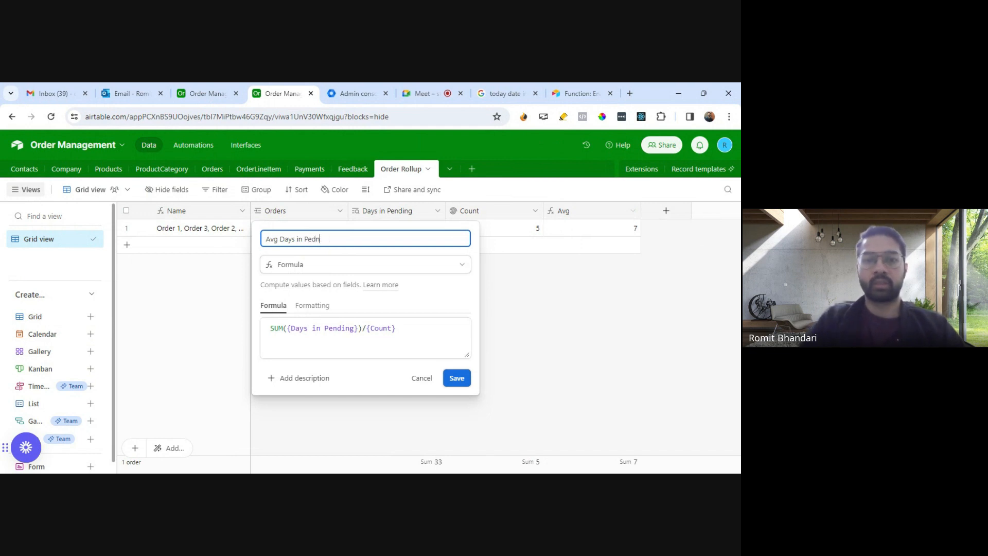
text(ding)
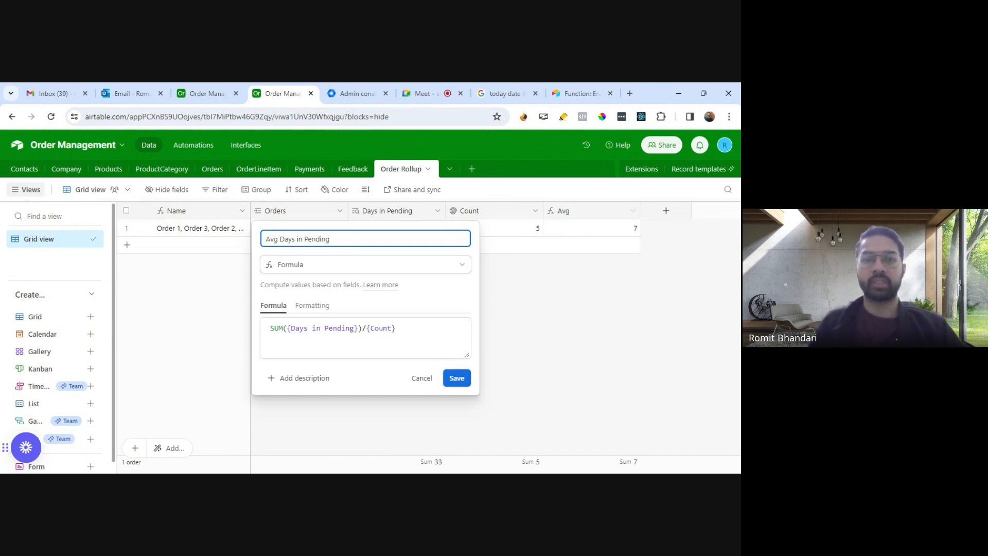
click(457, 379)
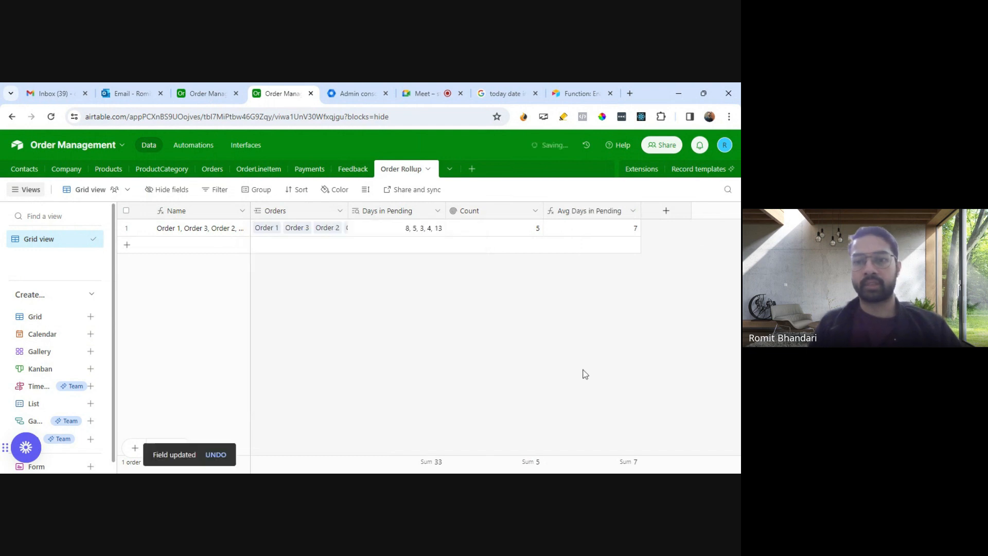
Step: Review the Days in Pending and Order RollUp fields of the records in the Orders table
click(213, 170)
drag(630, 469, 692, 471)
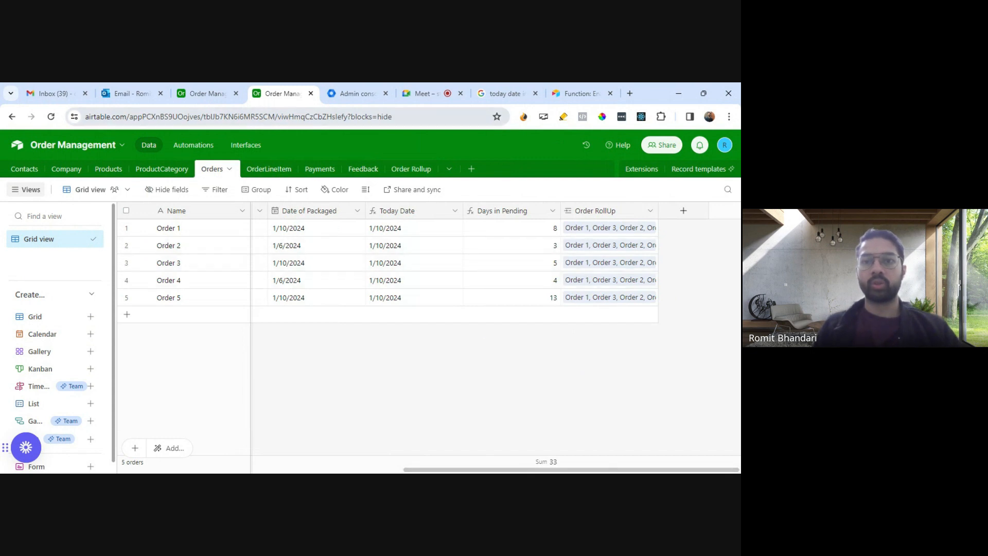
click(420, 93)
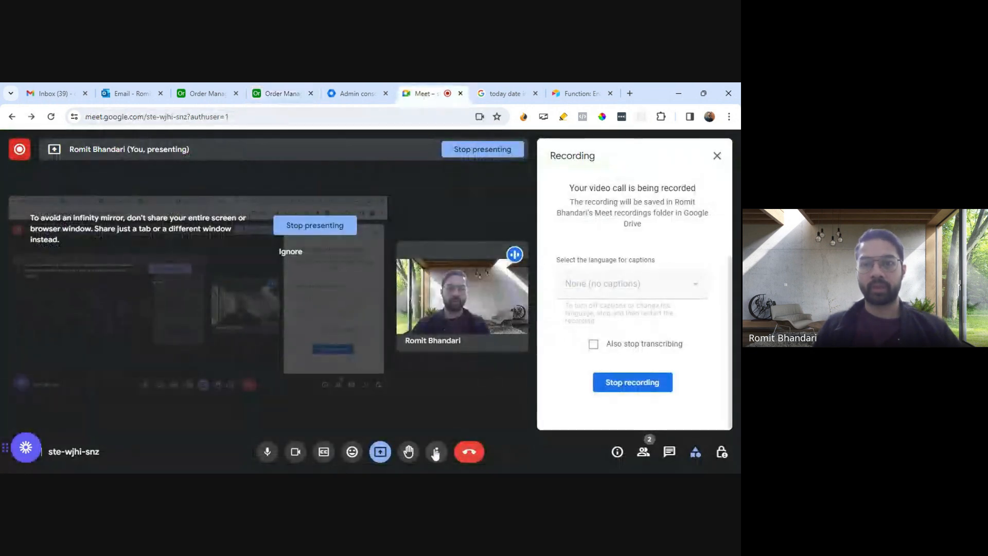